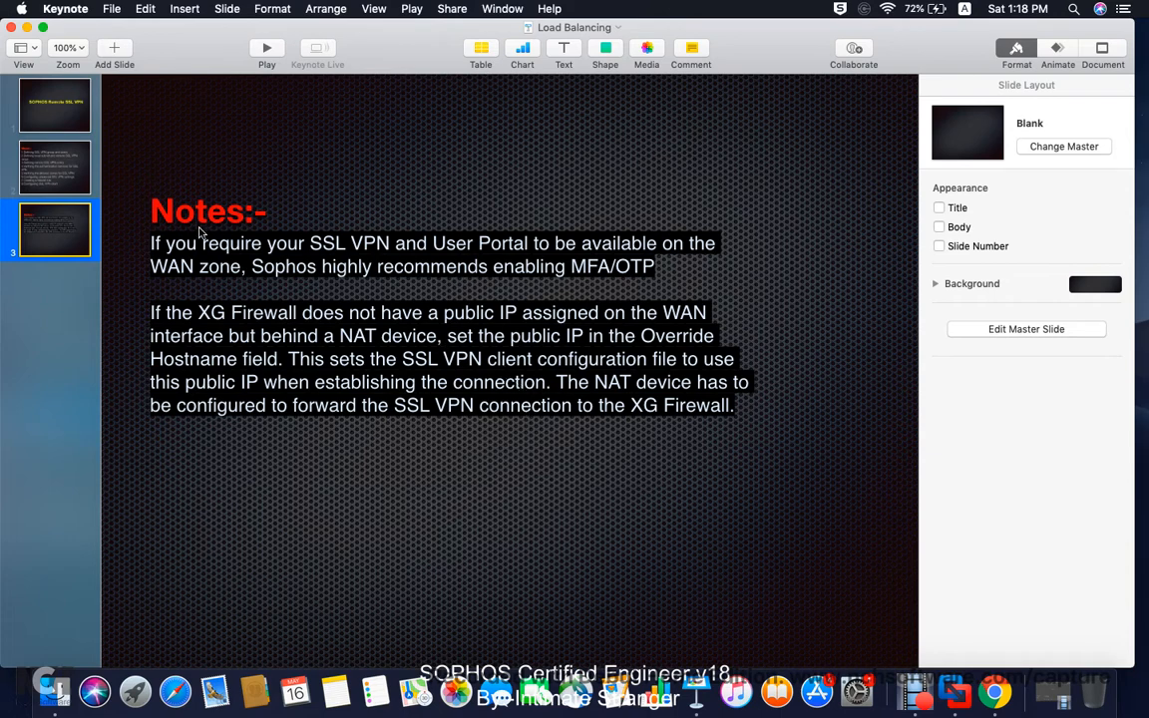
Step: Show the eight-step SSL VPN setup slide in Keynote, then return to the Sophos console
{"action": "left_click", "coordinate": [80, 182]}
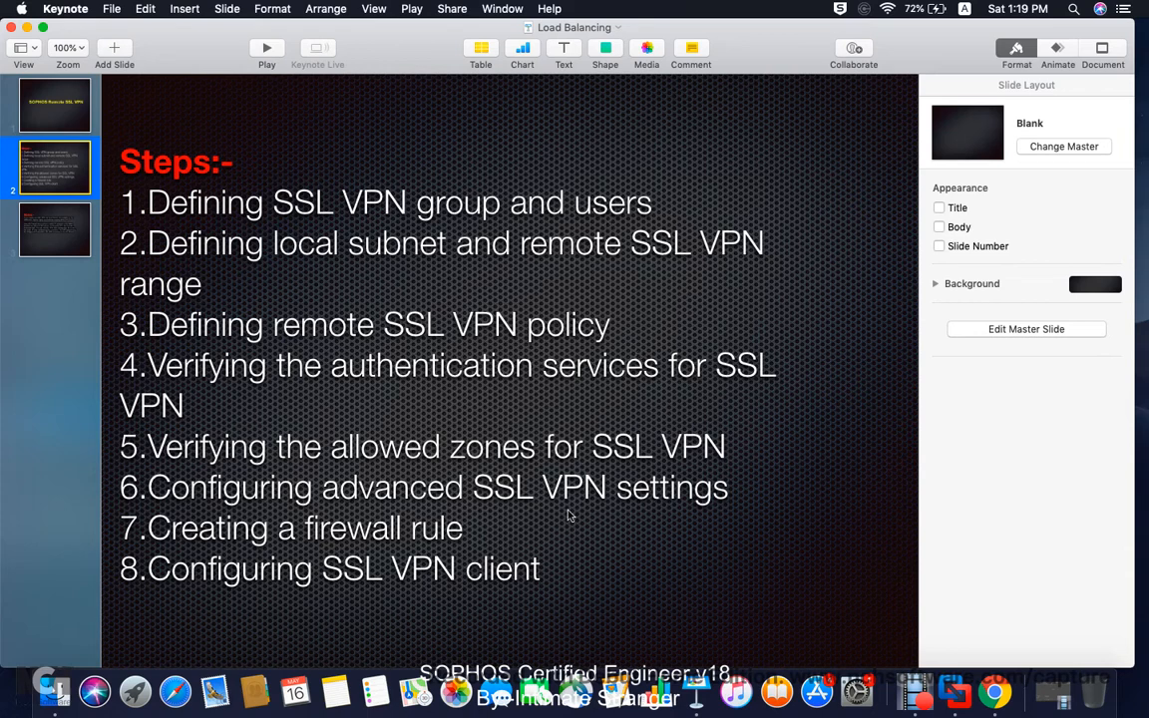
{"action": "left_click", "coordinate": [992, 690]}
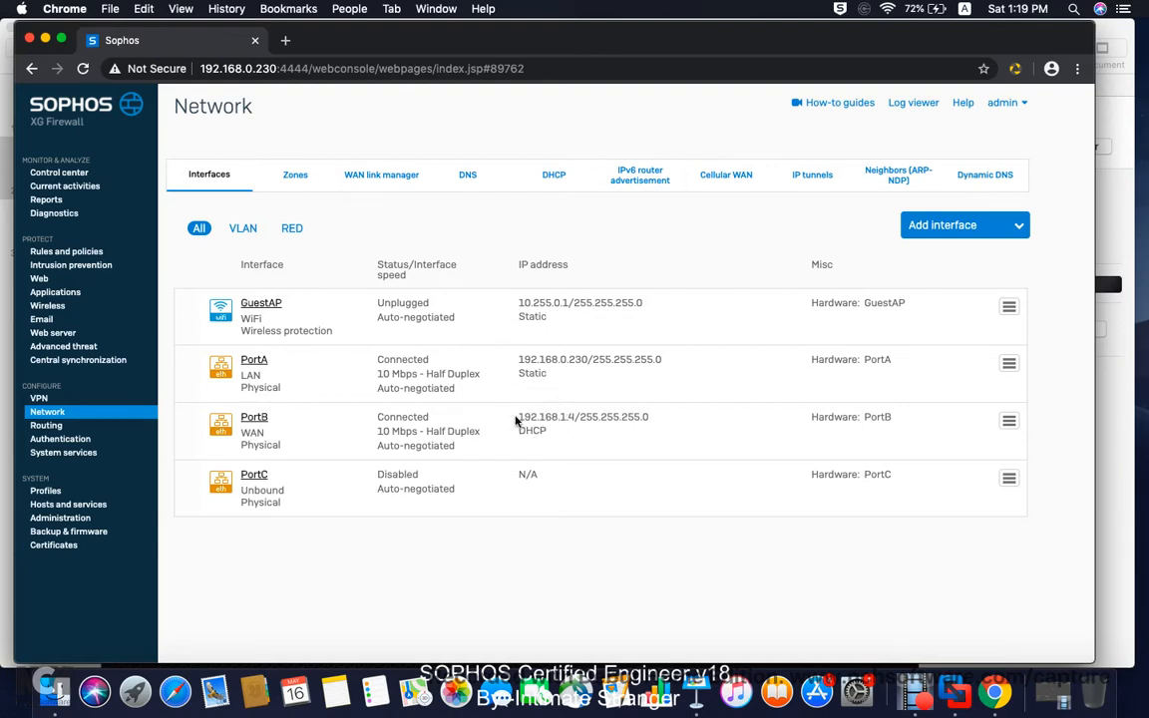
Step: Go from the Control center via Administration to the Authentication settings
{"action": "left_click", "coordinate": [80, 174]}
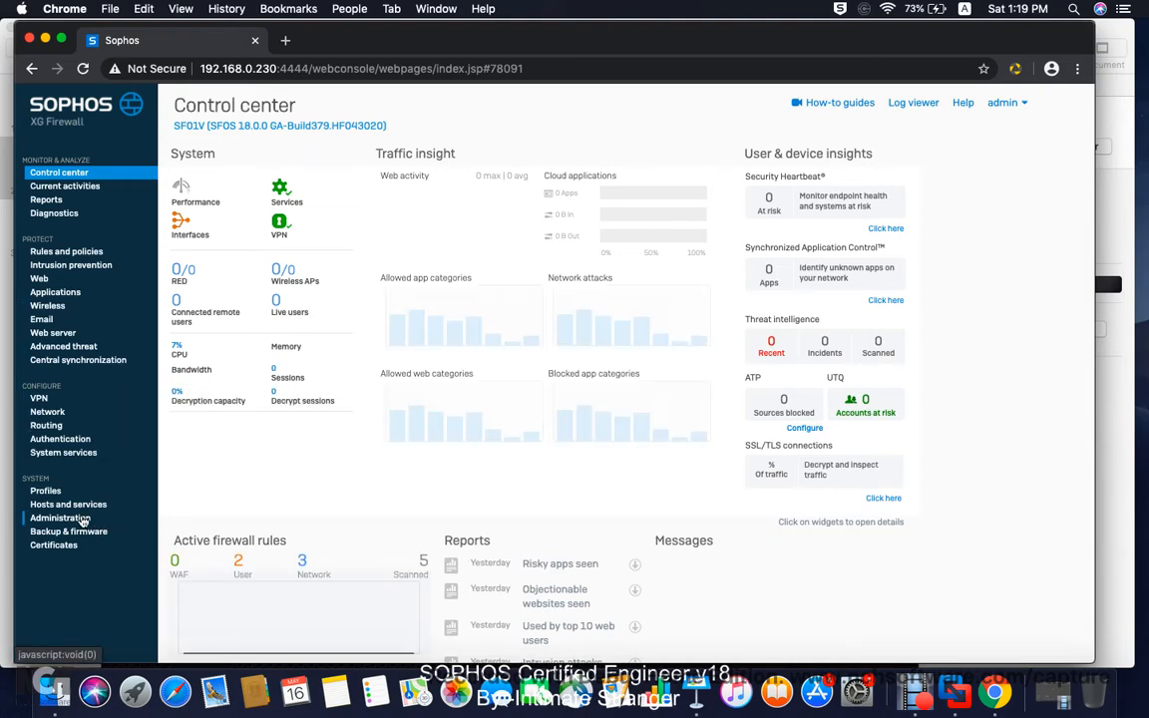
{"action": "left_click", "coordinate": [60, 518]}
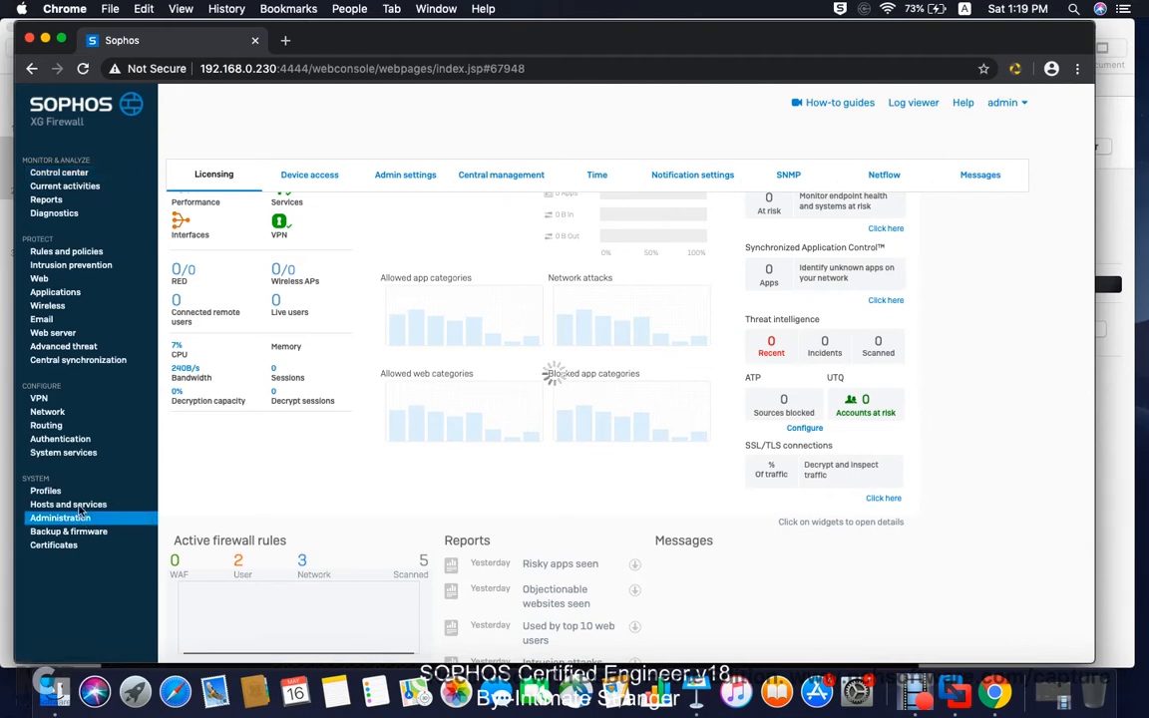
{"action": "left_click", "coordinate": [75, 441]}
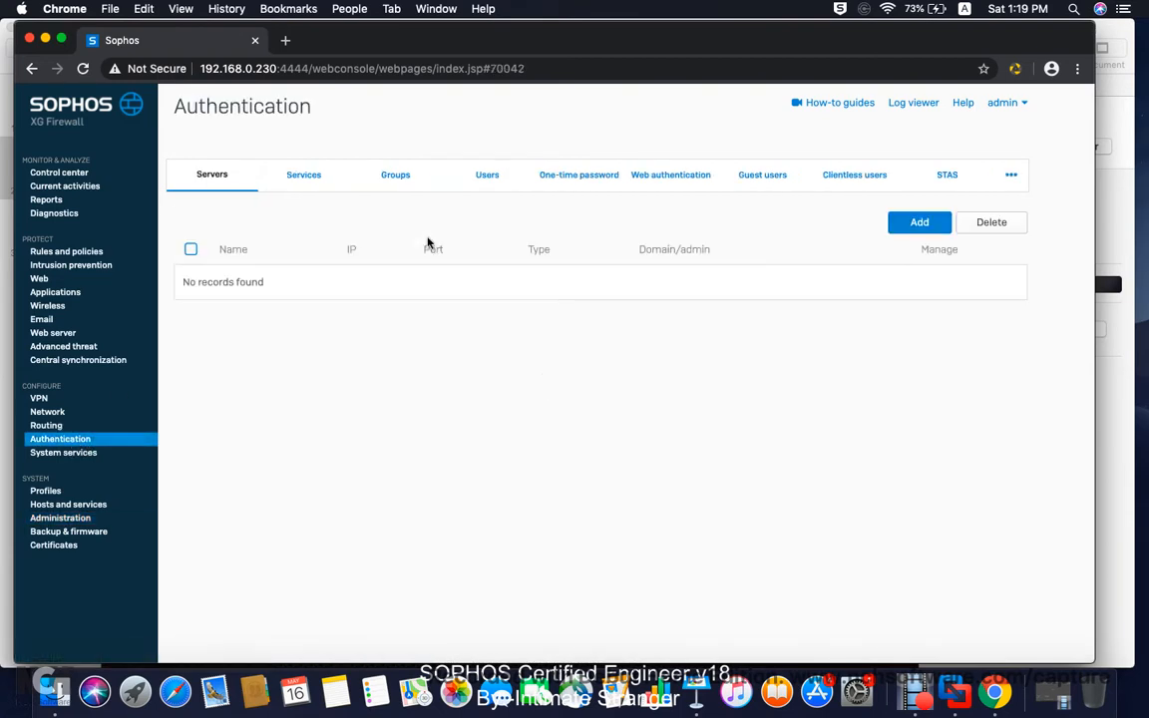
Step: Open a new user form, cancel it unsaved, and view the three existing groups
{"action": "left_click", "coordinate": [492, 184]}
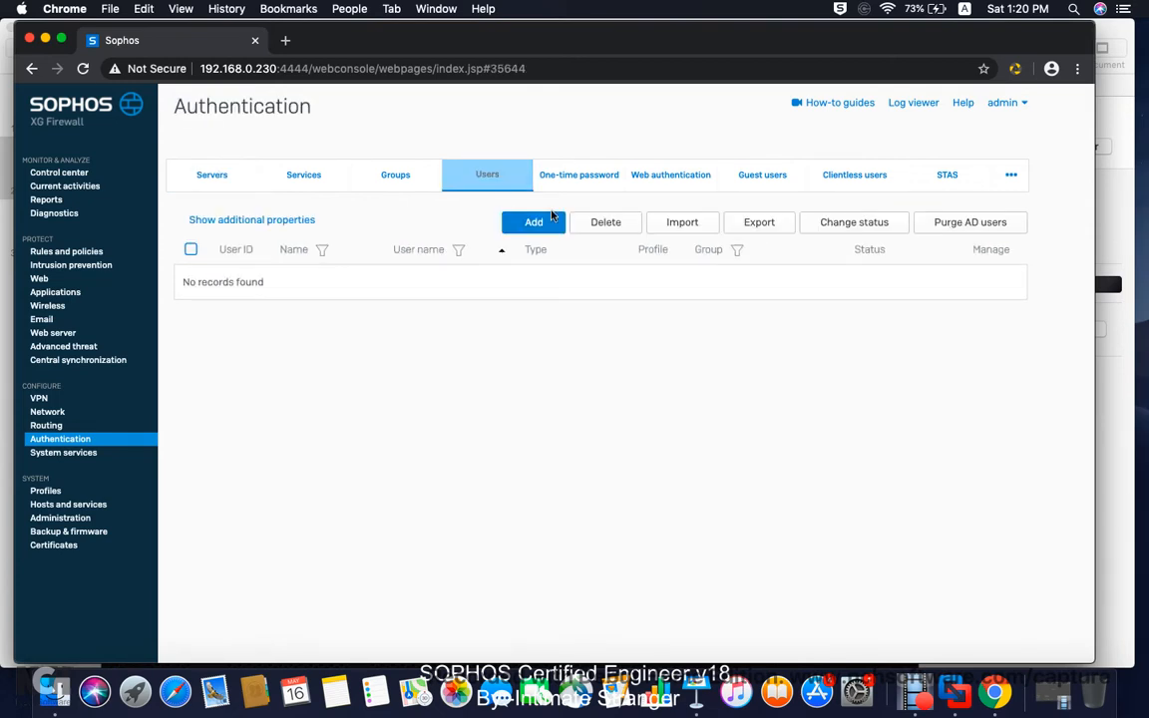
{"action": "left_click", "coordinate": [534, 222]}
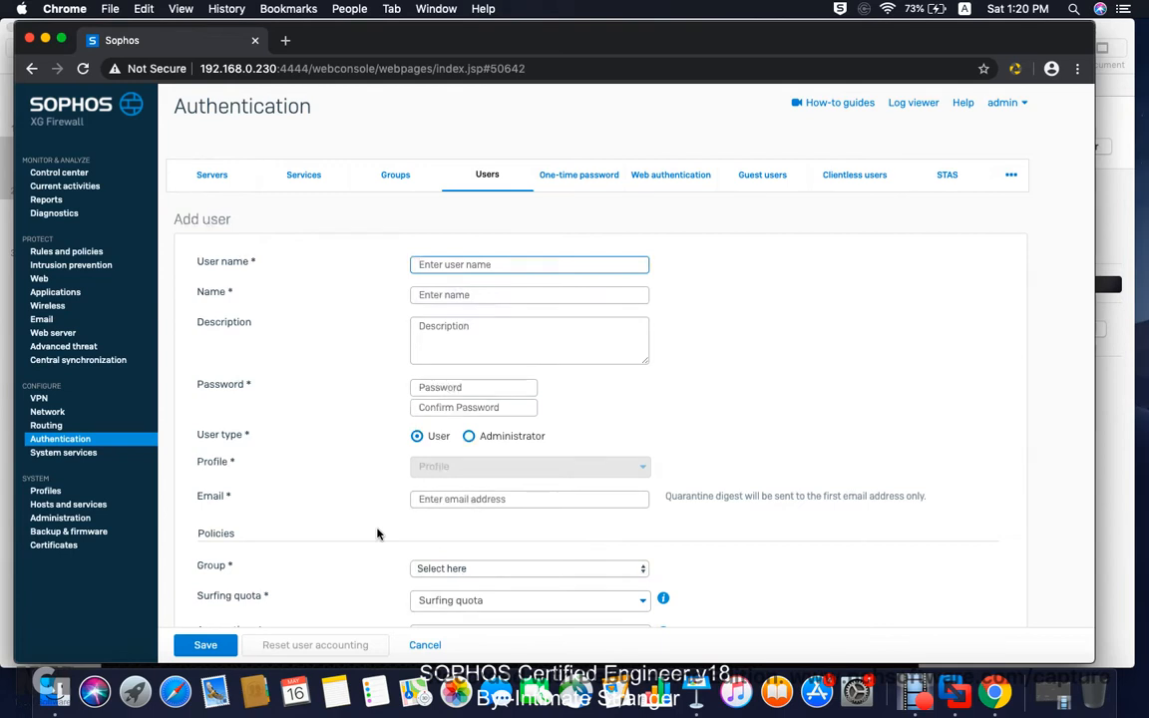
{"action": "scroll", "coordinate": [378, 533], "scroll_direction": "down", "scroll_amount": 3}
{"action": "scroll", "coordinate": [378, 534], "scroll_direction": "down", "scroll_amount": 3}
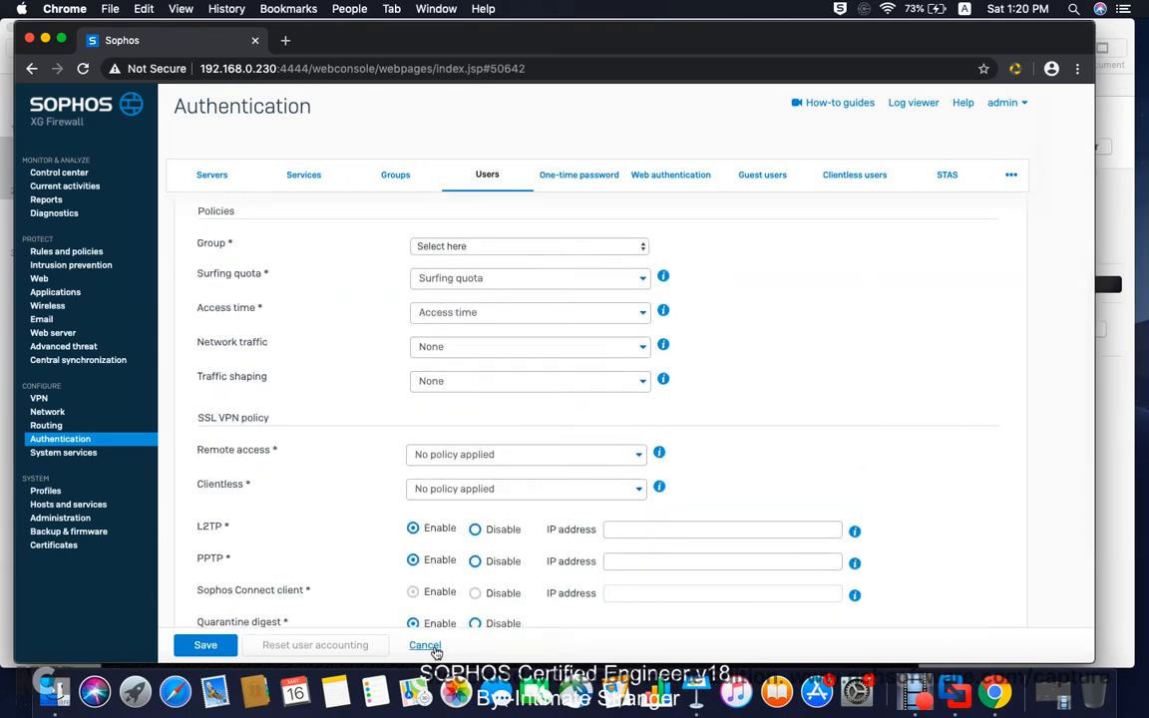
{"action": "left_click", "coordinate": [459, 176]}
{"action": "left_click", "coordinate": [398, 175]}
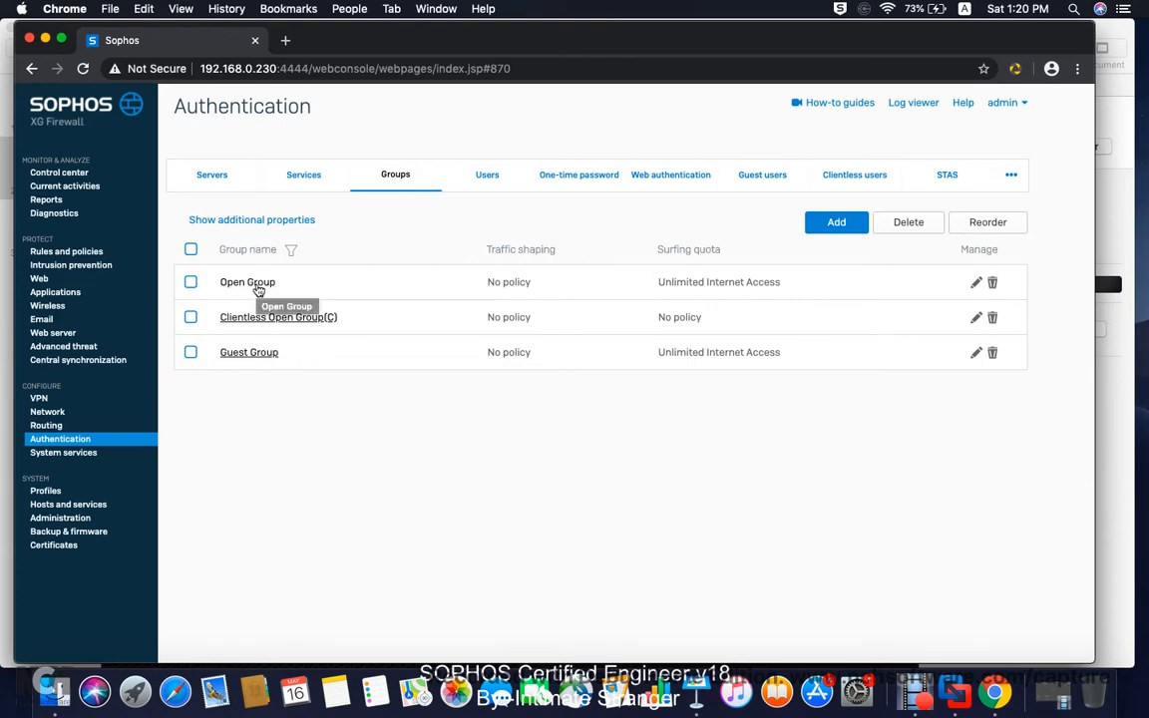
Step: Create the Normal group 'Remote SSL VPN Group' with Unlimited Internet Access, allowed all the time
{"action": "left_click", "coordinate": [829, 224]}
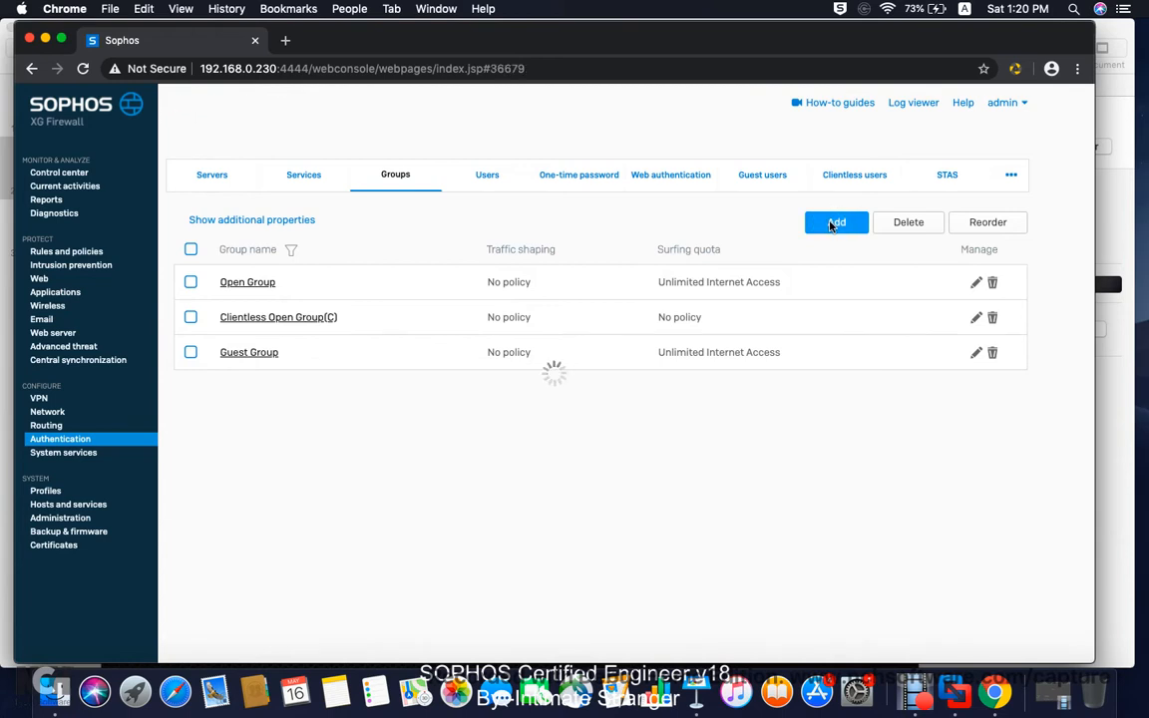
{"action": "type", "text": "Remote"}
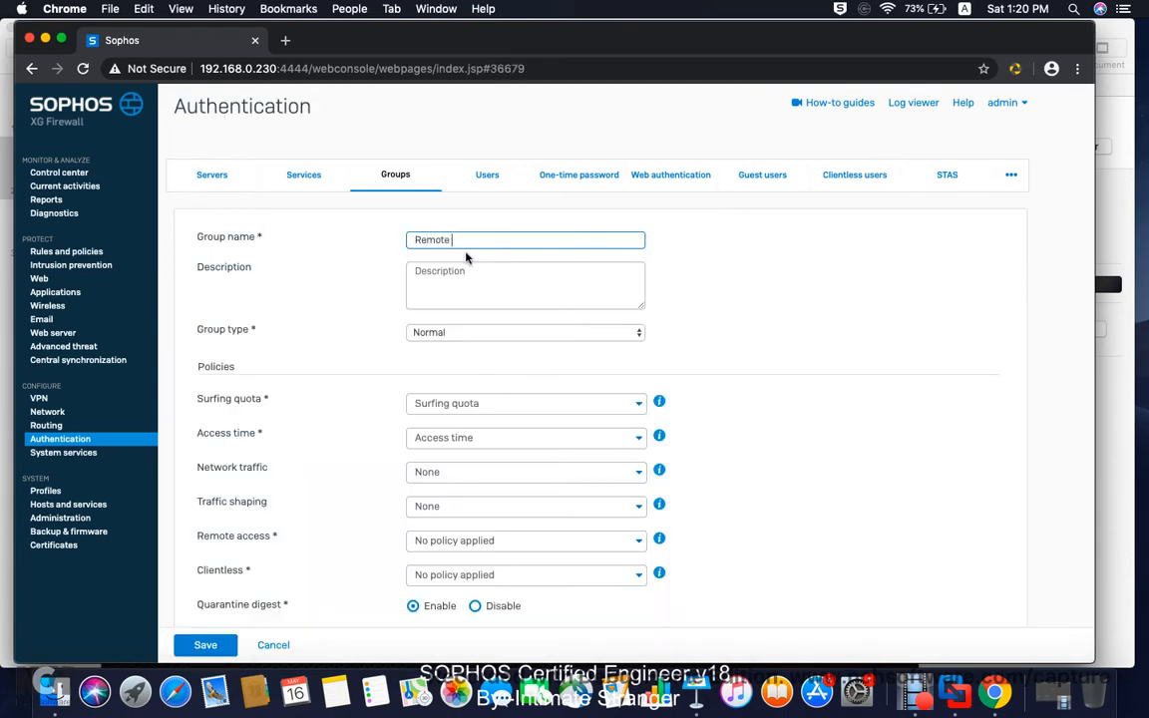
{"action": "type", "text": " SSL VPN Group"}
{"action": "left_click", "coordinate": [442, 338]}
{"action": "left_click", "coordinate": [712, 323]}
{"action": "scroll", "coordinate": [548, 315], "scroll_direction": "down", "scroll_amount": 2}
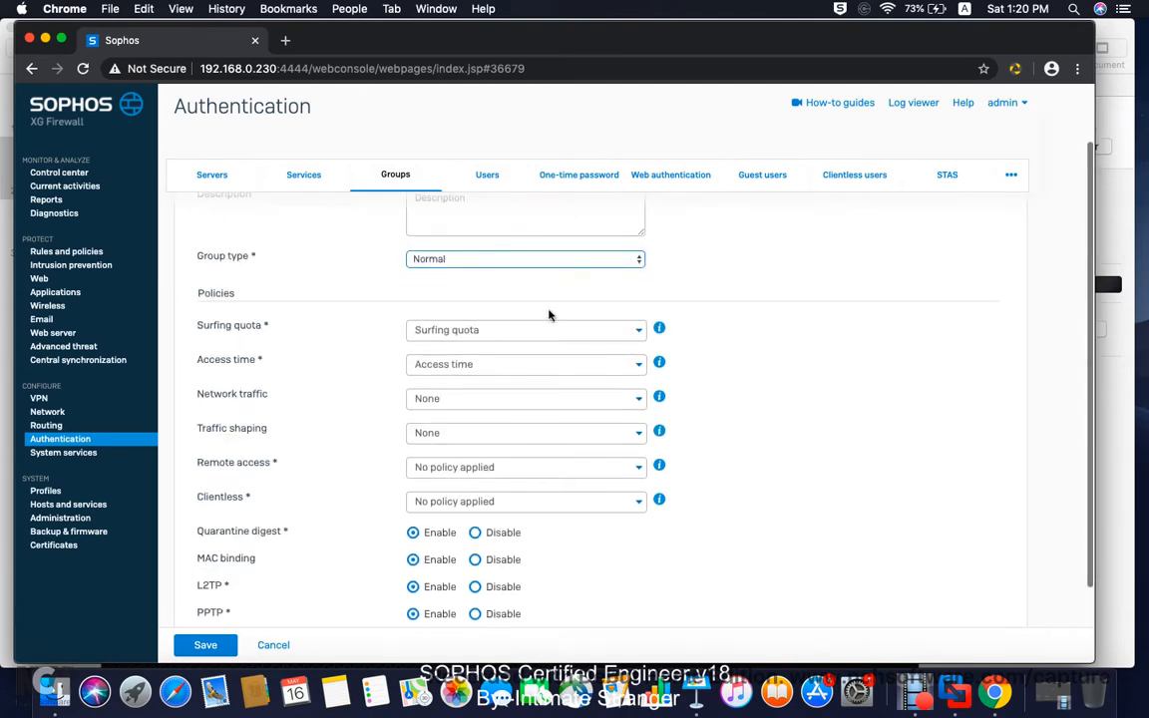
{"action": "left_click", "coordinate": [482, 330]}
{"action": "left_click", "coordinate": [495, 378]}
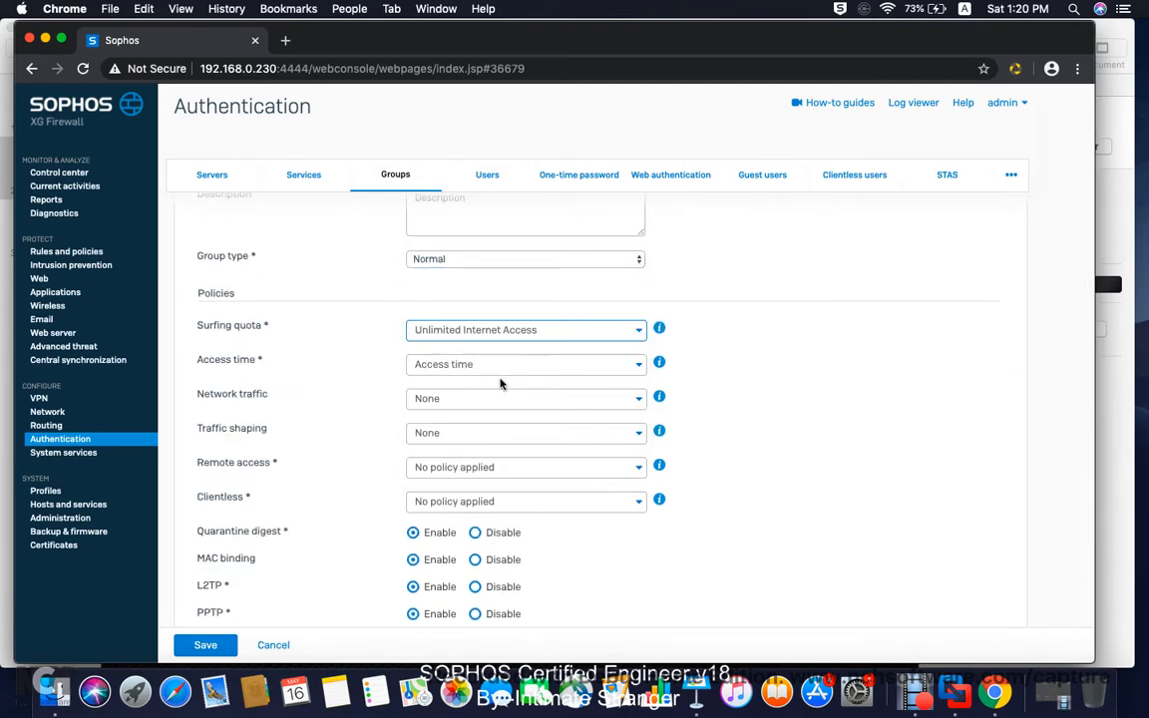
{"action": "left_click", "coordinate": [468, 365]}
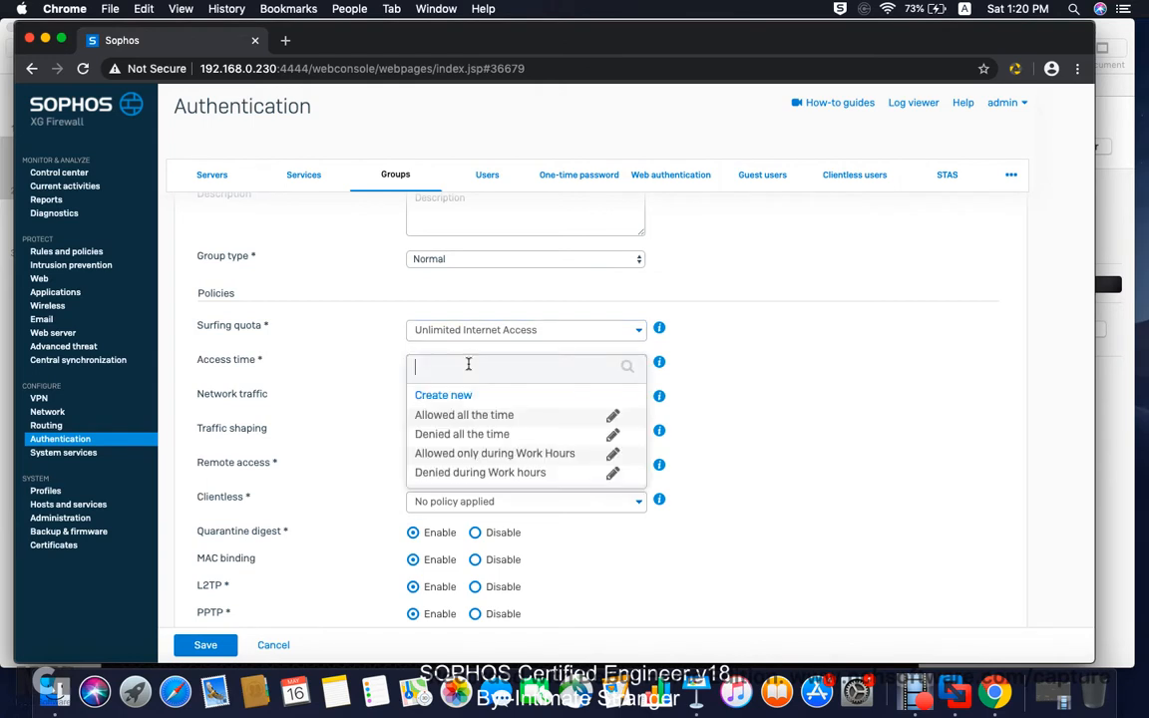
{"action": "left_click", "coordinate": [427, 414]}
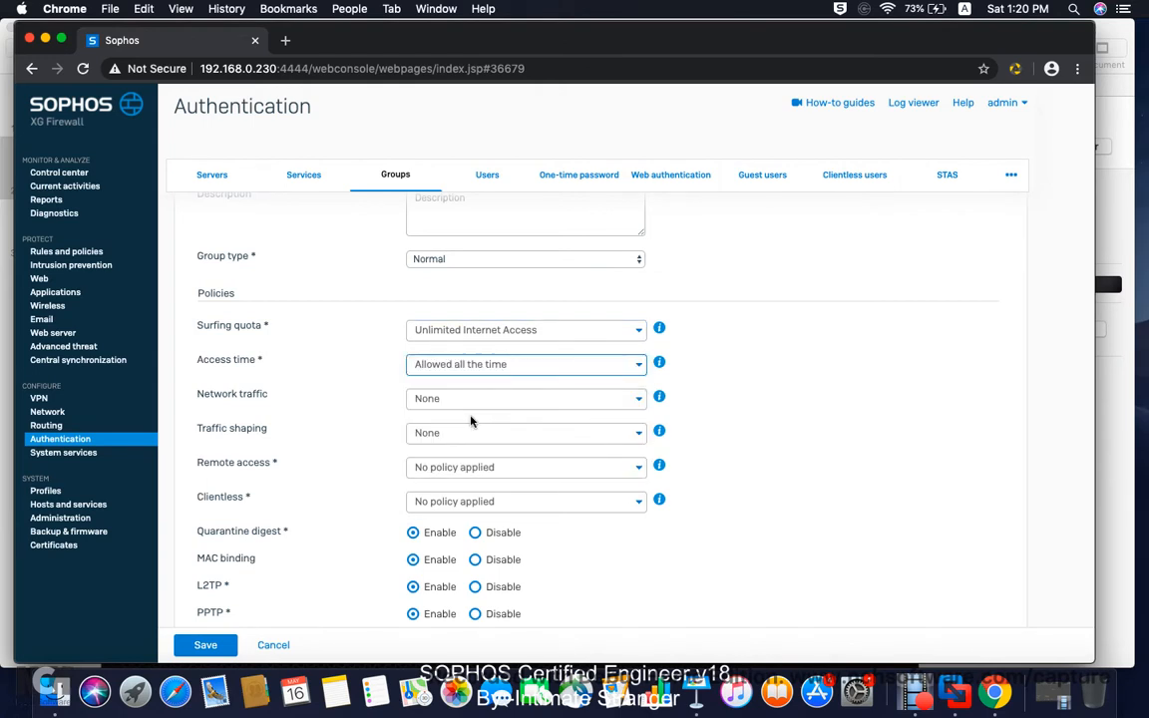
{"action": "left_click", "coordinate": [206, 645]}
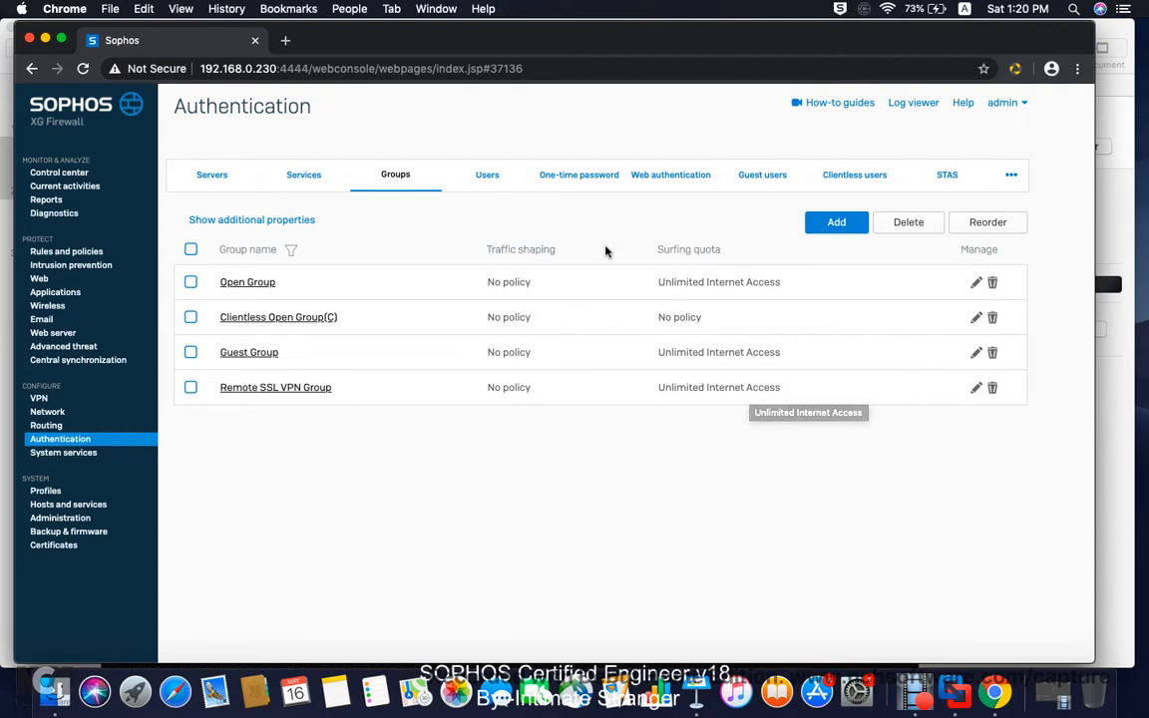
{"action": "left_click", "coordinate": [490, 178]}
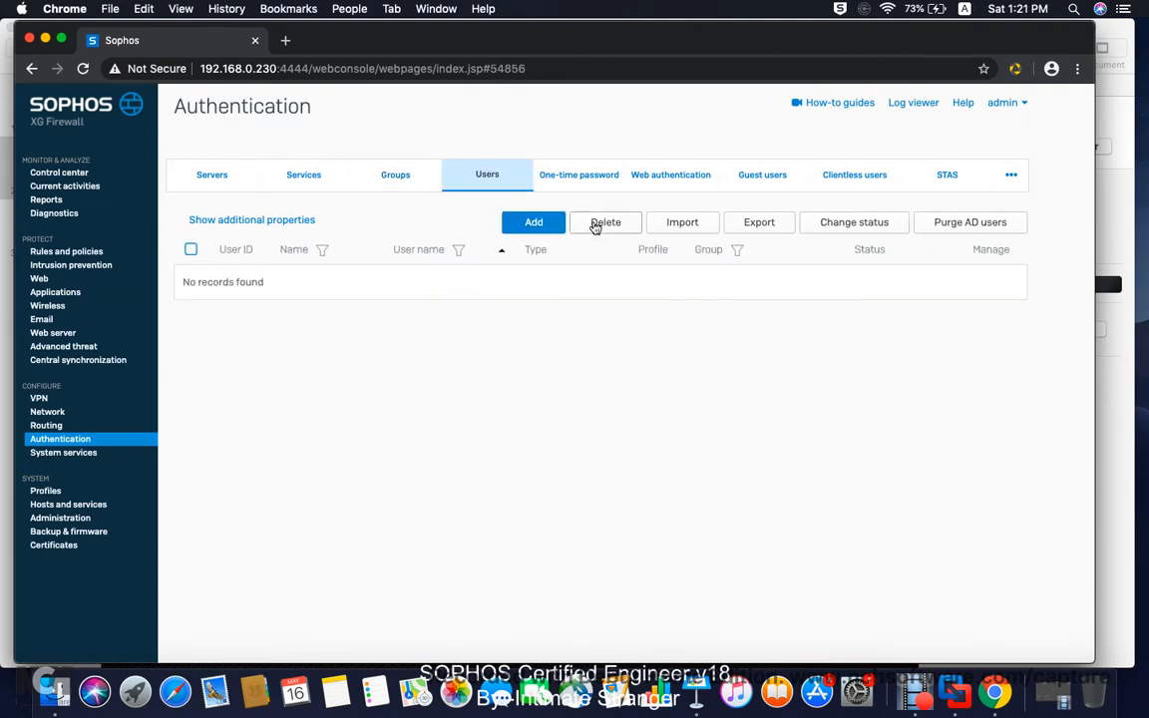
Step: Start a new user and enter the username, display name and password twice
{"action": "left_click", "coordinate": [551, 224]}
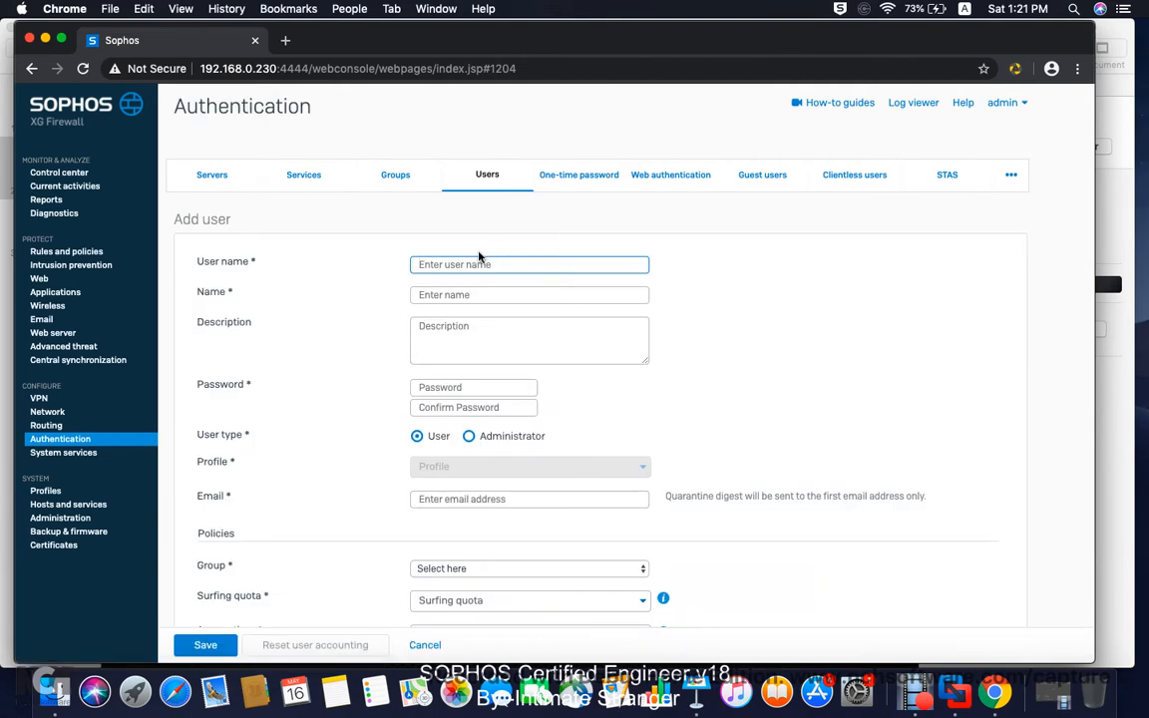
{"action": "type", "text": "Jack"}
{"action": "left_click", "coordinate": [479, 294]}
{"action": "type", "text": "jack"}
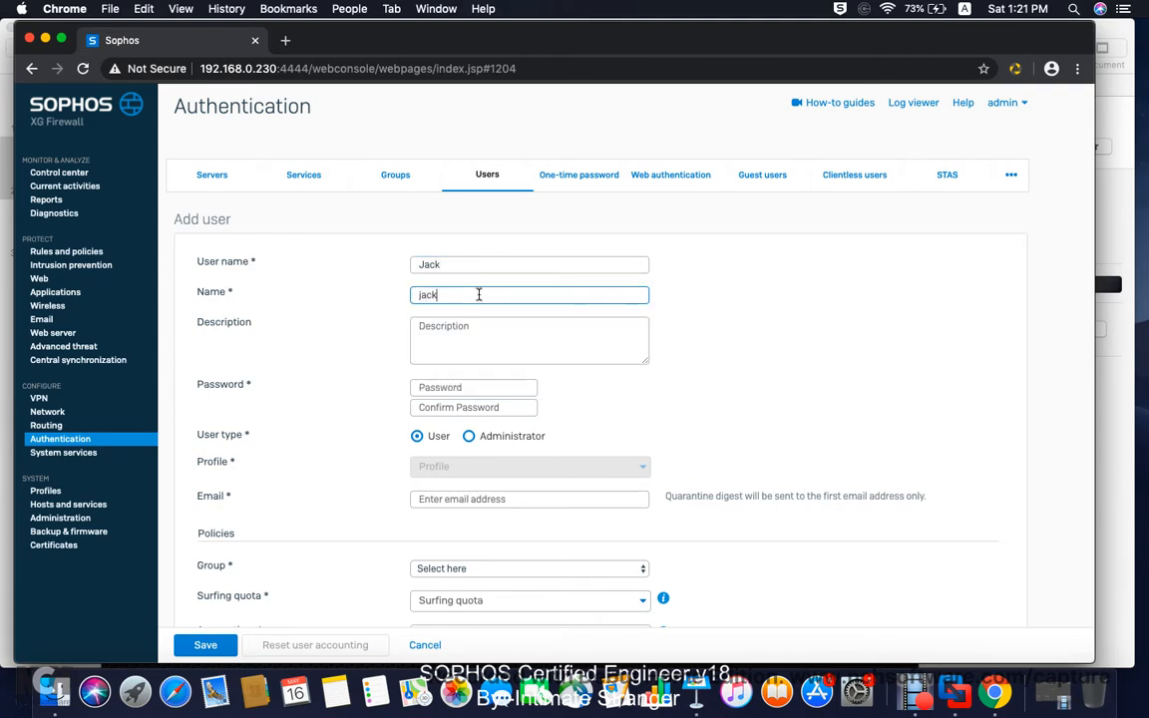
{"action": "left_click", "coordinate": [432, 387]}
{"action": "type", "text": "••"}
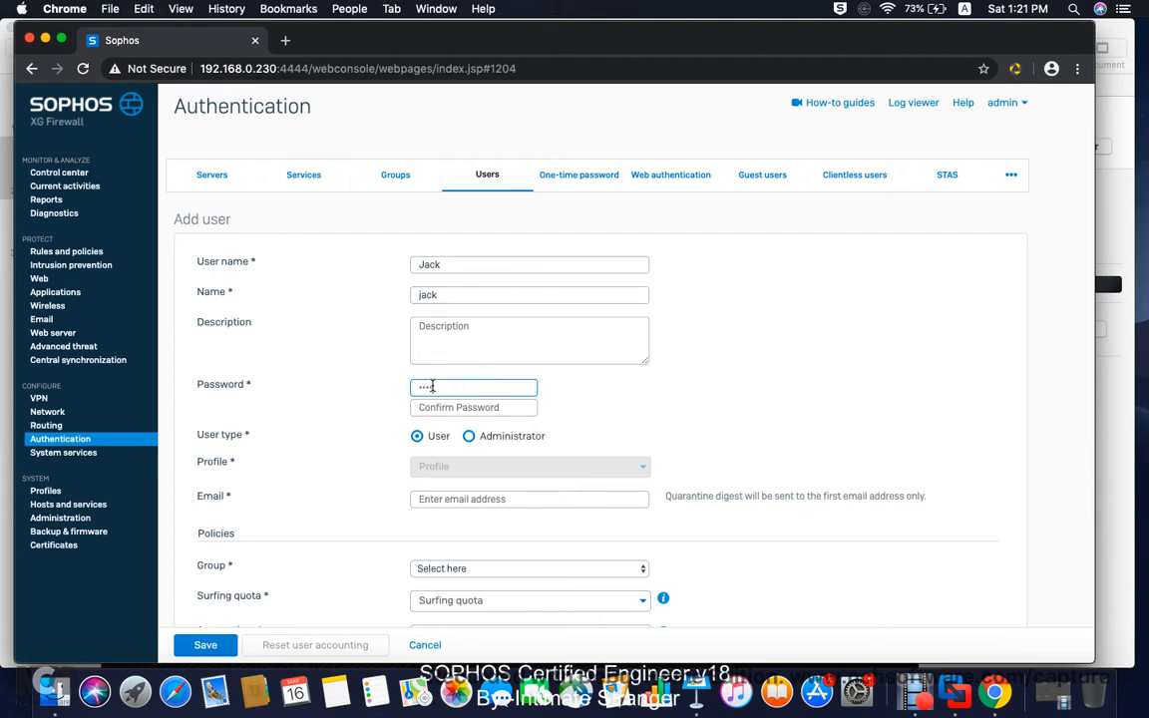
{"action": "left_click", "coordinate": [438, 407]}
{"action": "type", "text": "••"}
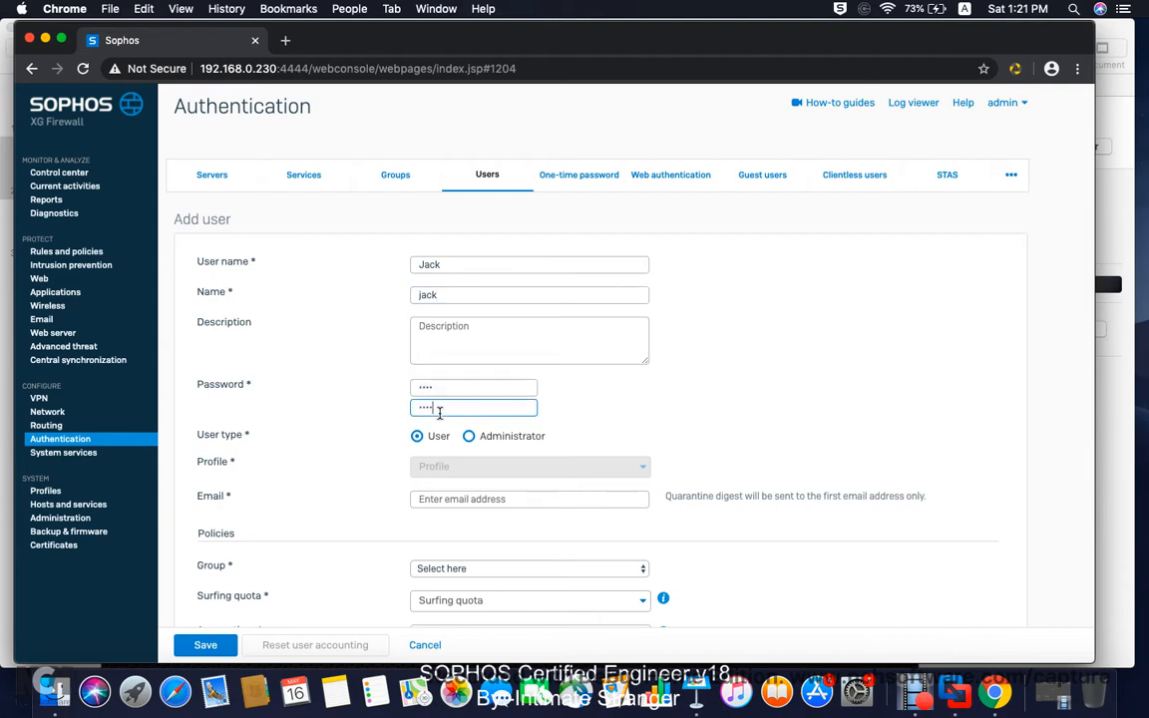
Step: Enter the user's e-mail address, assign Remote SSL VPN Group, and save the user
{"action": "scroll", "coordinate": [586, 415], "scroll_direction": "down", "scroll_amount": 2}
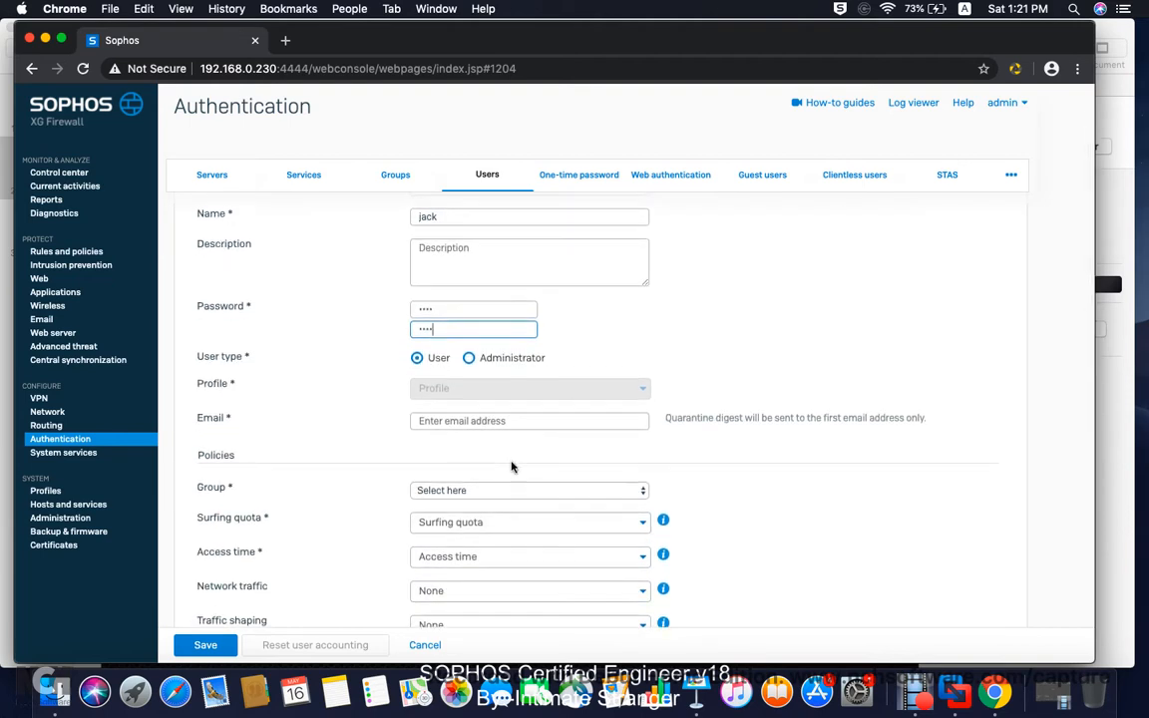
{"action": "scroll", "coordinate": [512, 467], "scroll_direction": "down", "scroll_amount": 2}
{"action": "left_click", "coordinate": [476, 348]}
{"action": "type", "text": "1"}
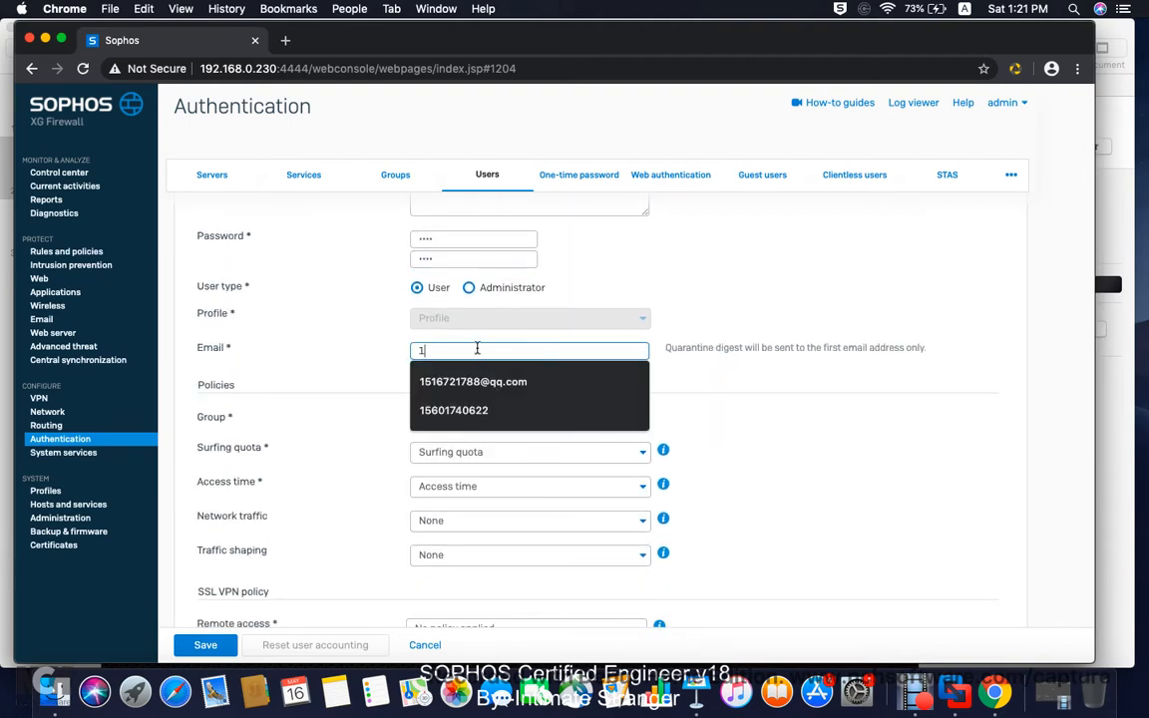
{"action": "type", "text": "2"}
{"action": "key", "text": "BackSpace"}
{"action": "key", "text": "BackSpace"}
{"action": "type", "text": "k"}
{"action": "key", "text": "BackSpace"}
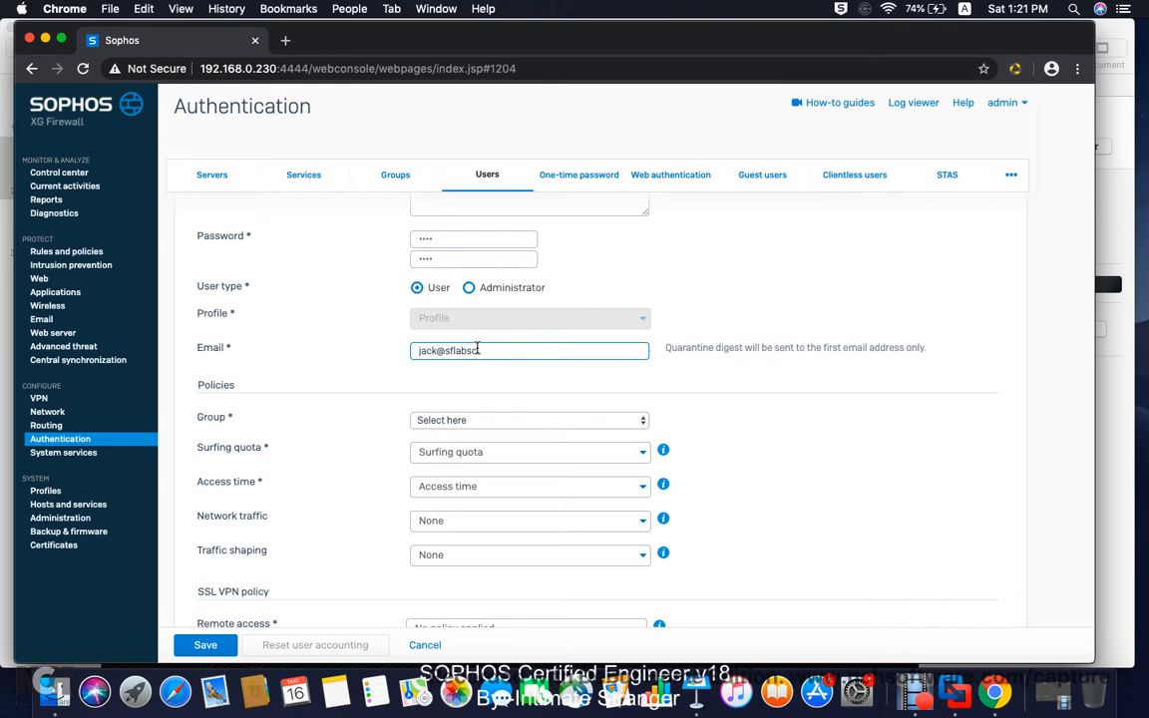
{"action": "type", "text": "com"}
{"action": "left_click", "coordinate": [466, 422]}
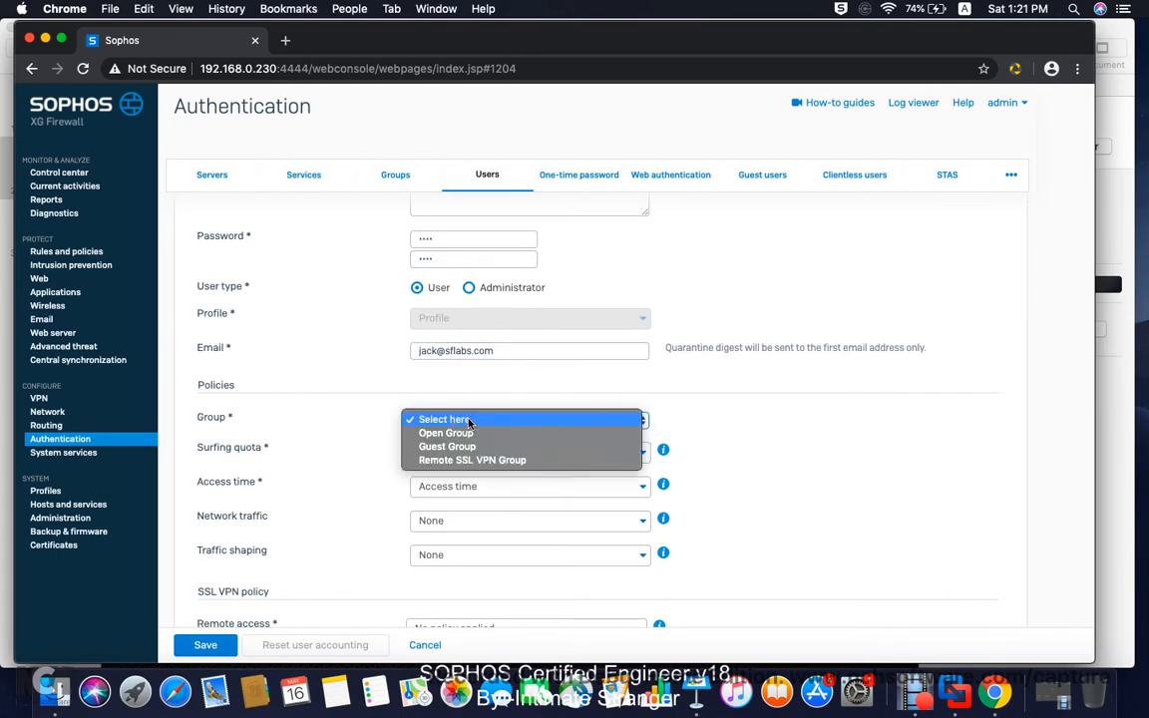
{"action": "left_click", "coordinate": [476, 460]}
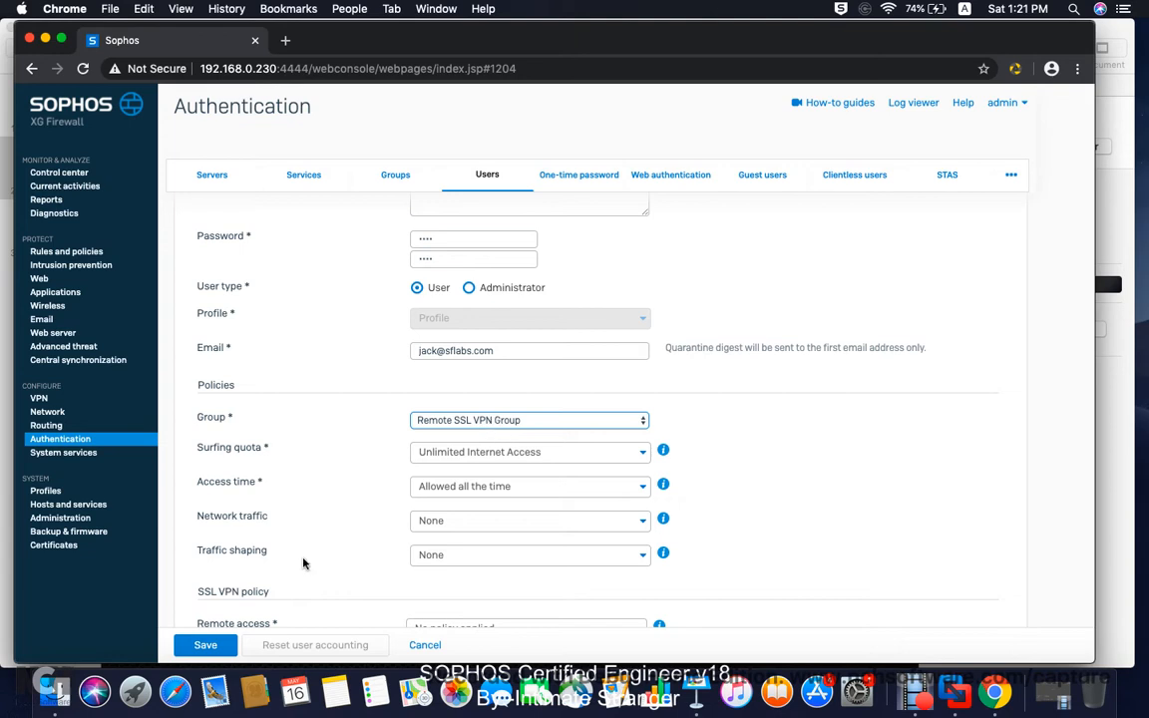
{"action": "left_click", "coordinate": [206, 646]}
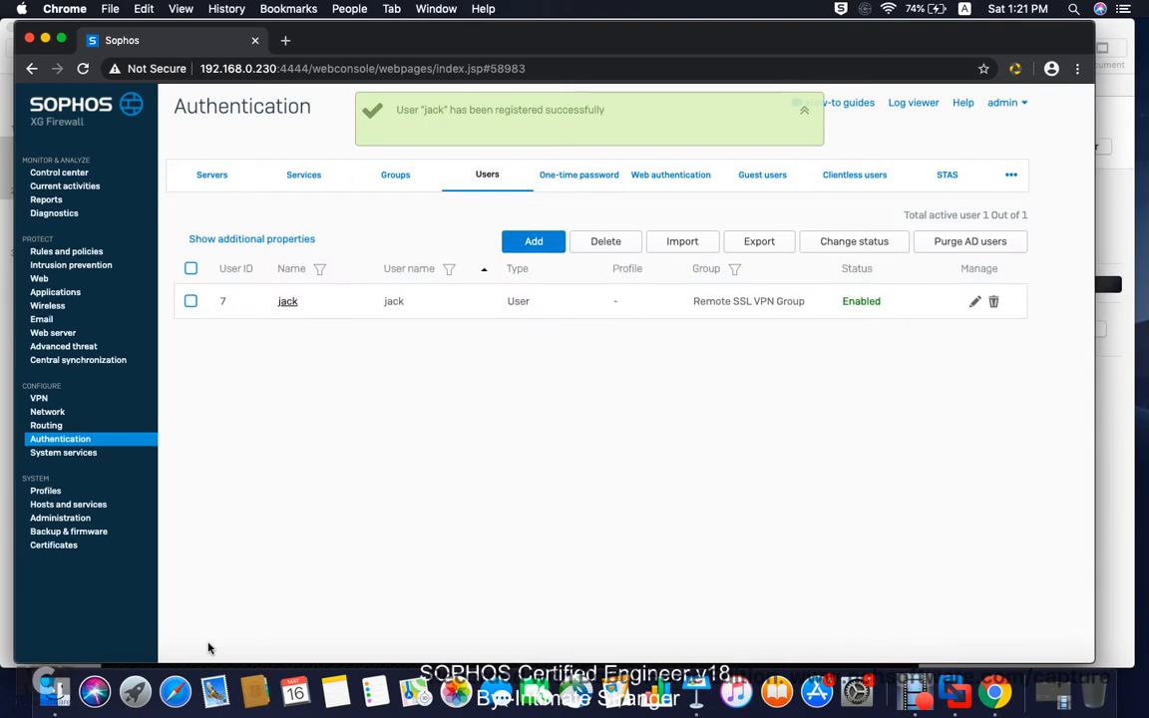
{"action": "left_click", "coordinate": [696, 691]}
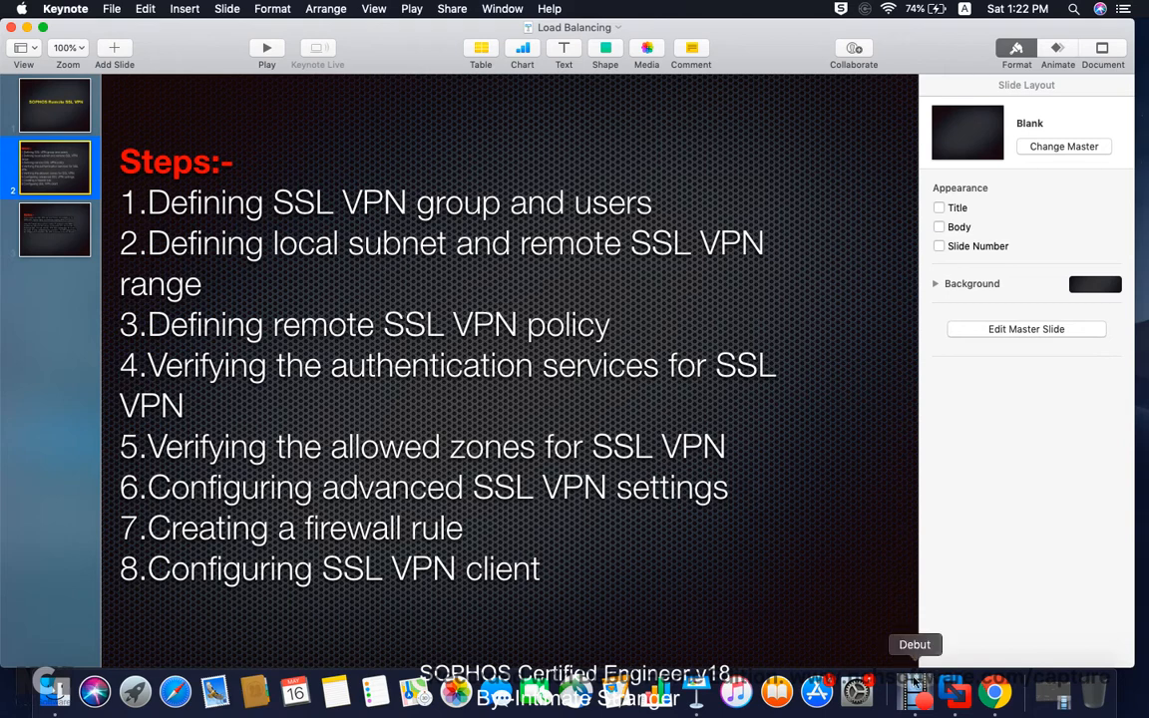
Step: Return from the Keynote slides to the Sophos Users list showing the new user
{"action": "left_click", "coordinate": [994, 690]}
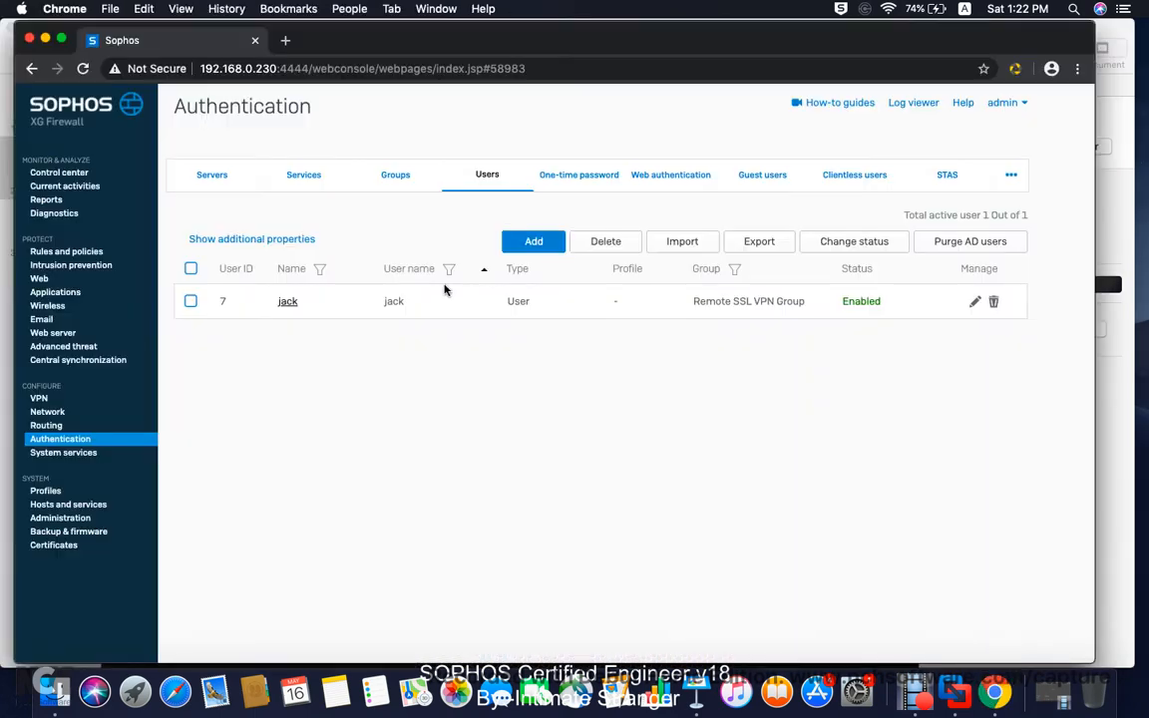
Step: Add the IP host 'Local Subnet' as network 192.168.0.0/255.255.255.0
{"action": "left_click", "coordinate": [86, 506]}
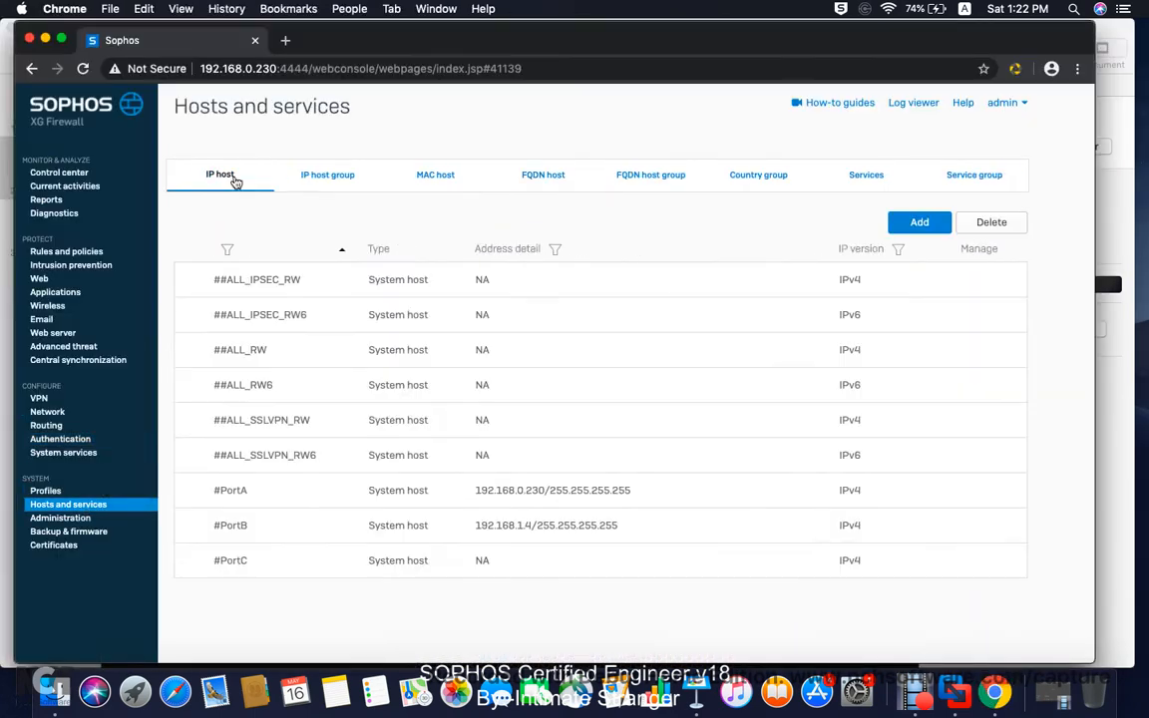
{"action": "left_click", "coordinate": [224, 179]}
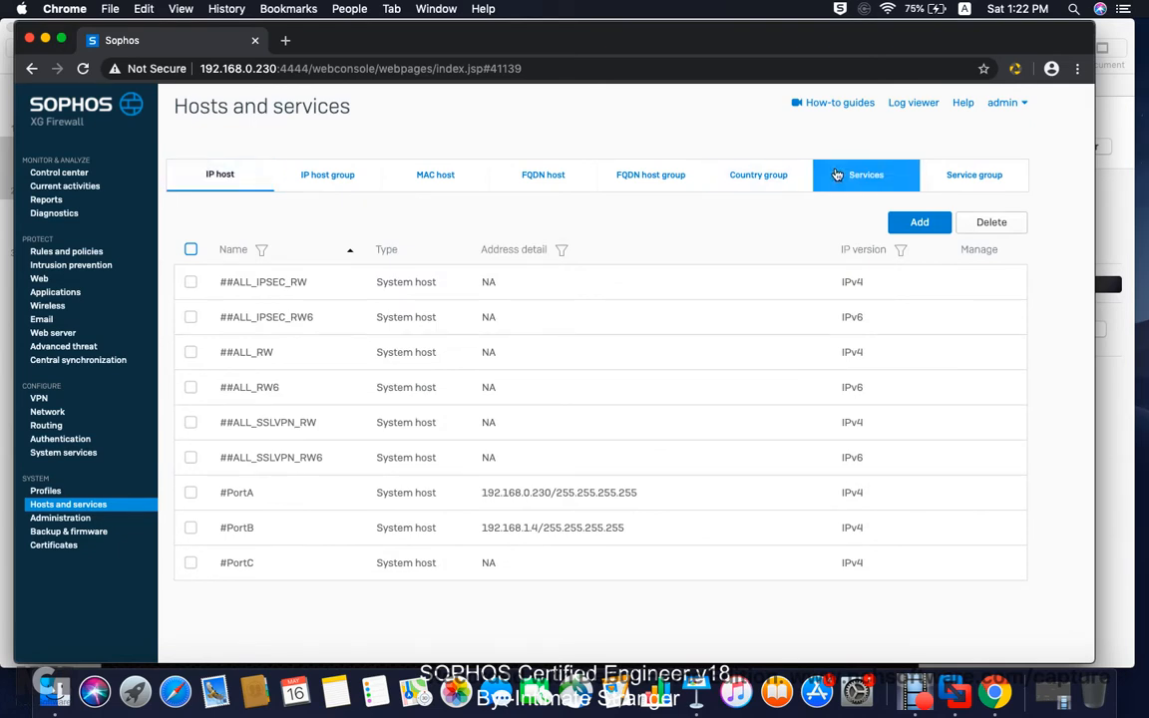
{"action": "left_click", "coordinate": [917, 223]}
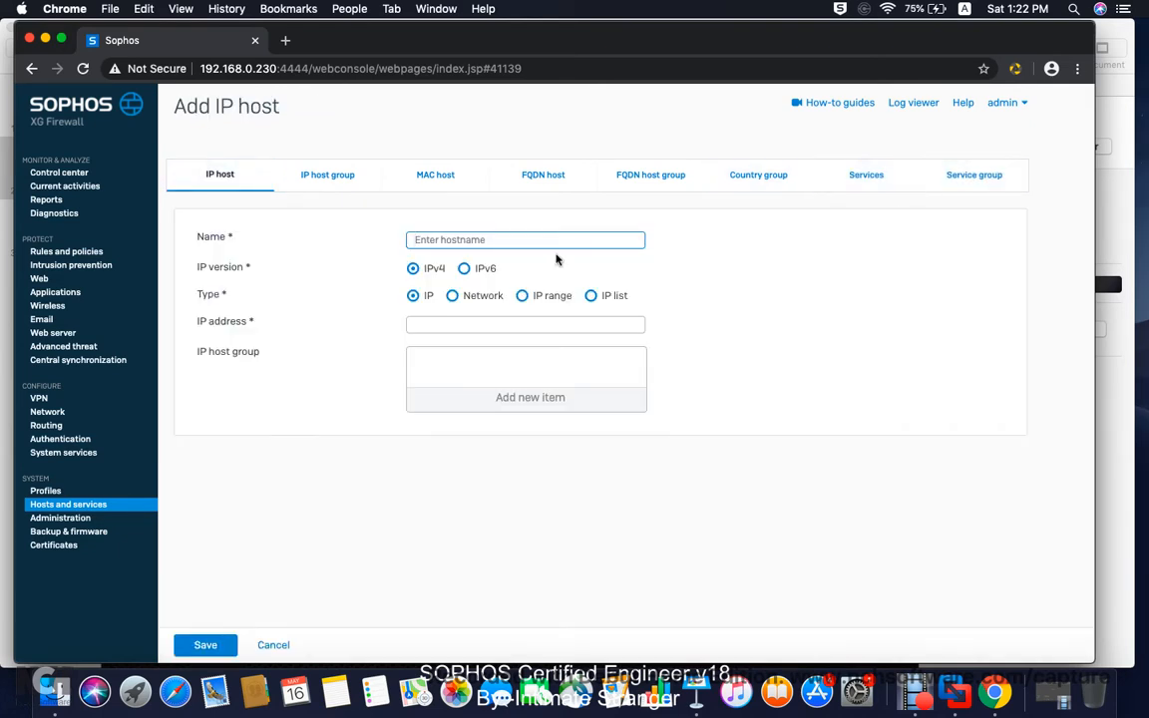
{"action": "type", "text": "Local Subnet"}
{"action": "left_click", "coordinate": [451, 295]}
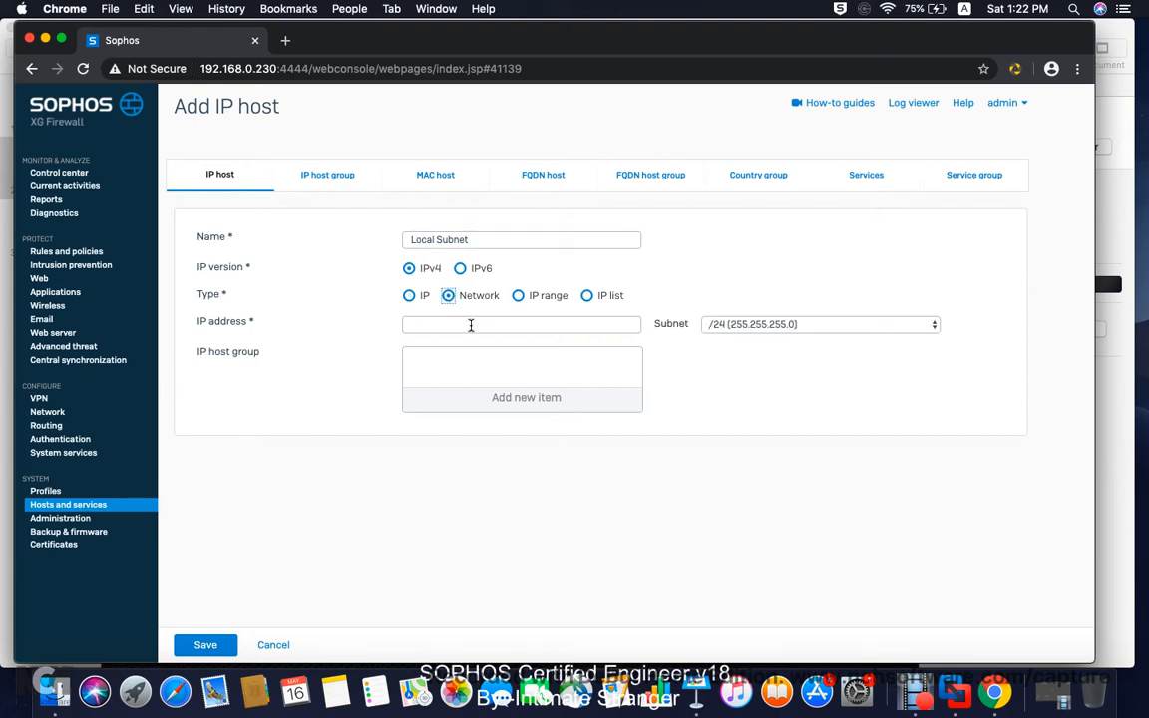
{"action": "left_click", "coordinate": [460, 325]}
{"action": "type", "text": "1"}
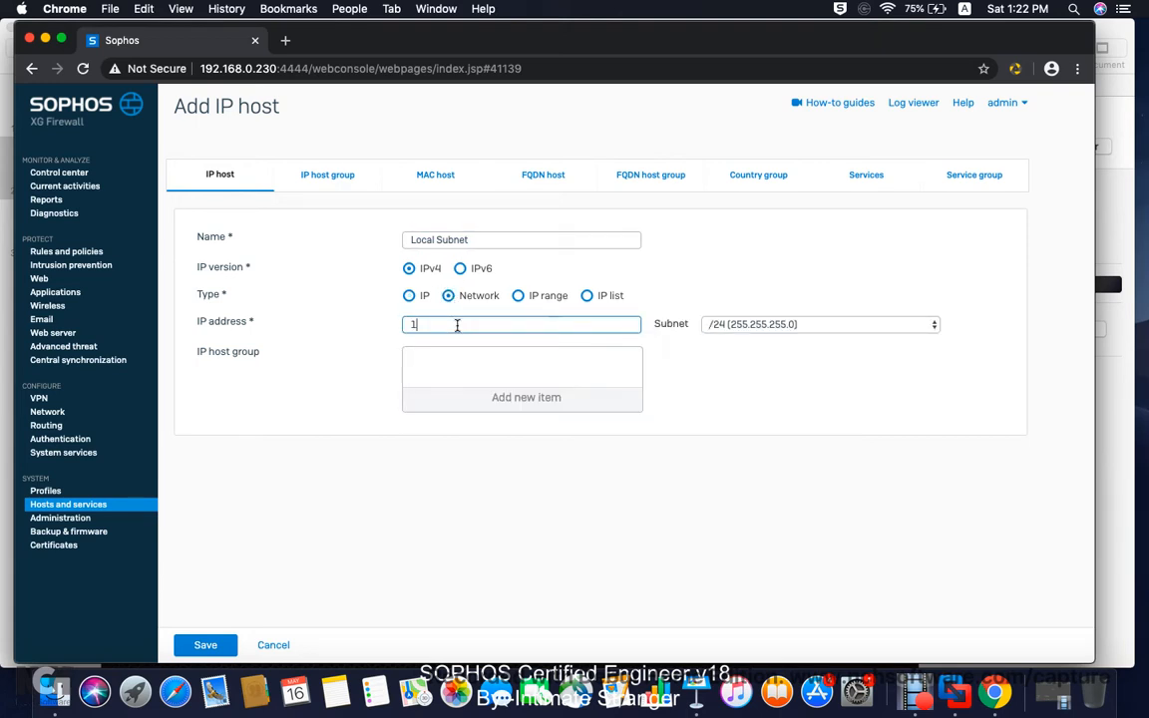
{"action": "type", "text": "92.168.0.0"}
{"action": "left_click", "coordinate": [207, 646]}
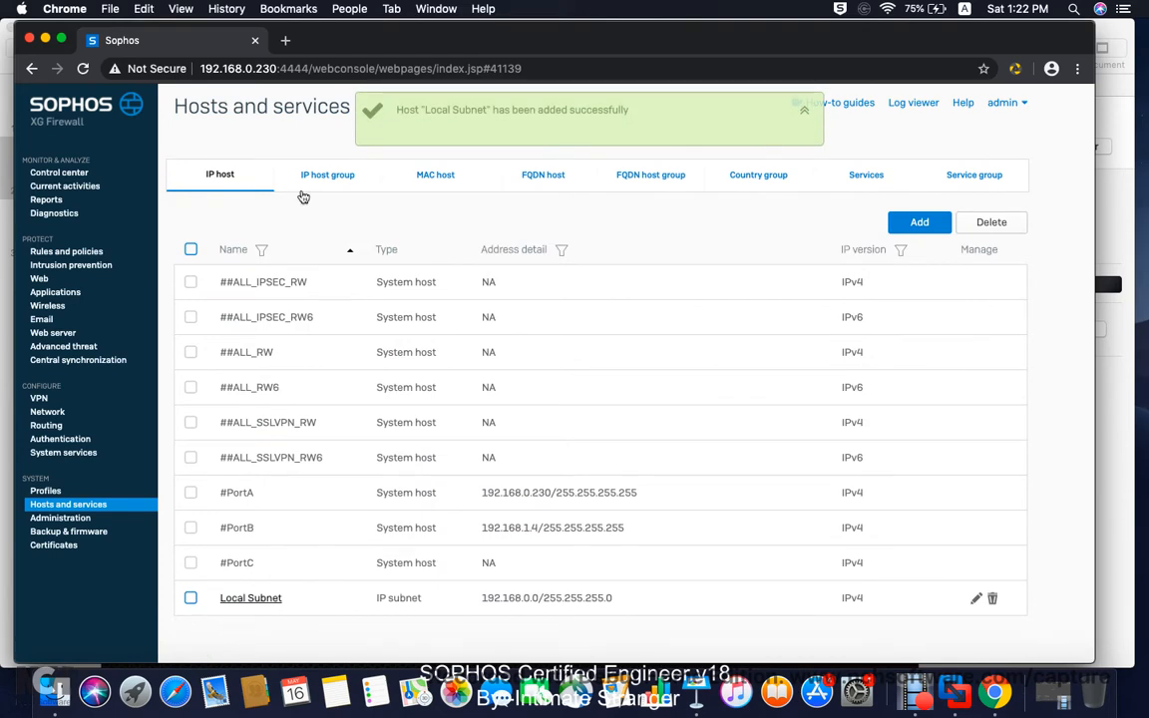
Step: Add the IP host 'Remote Subnet' as network 10.0.0.0/255.255.255.0
{"action": "left_click", "coordinate": [906, 224]}
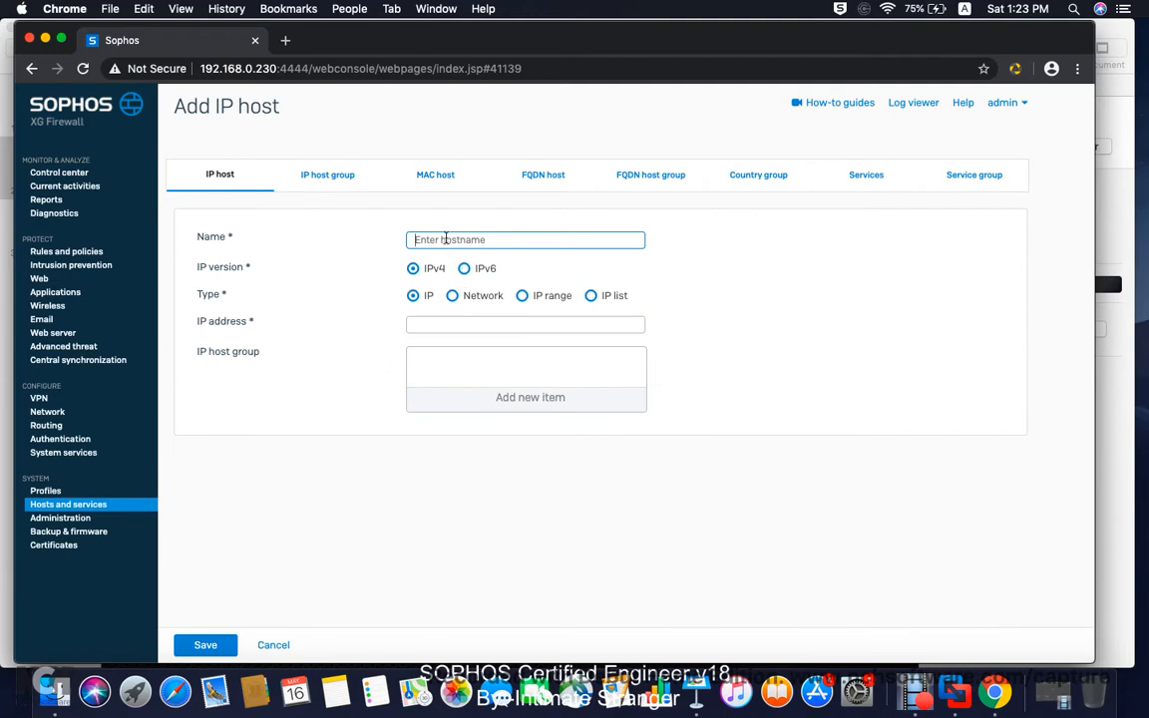
{"action": "type", "text": "Remote Subnet"}
{"action": "left_click", "coordinate": [453, 296]}
{"action": "left_click", "coordinate": [444, 324]}
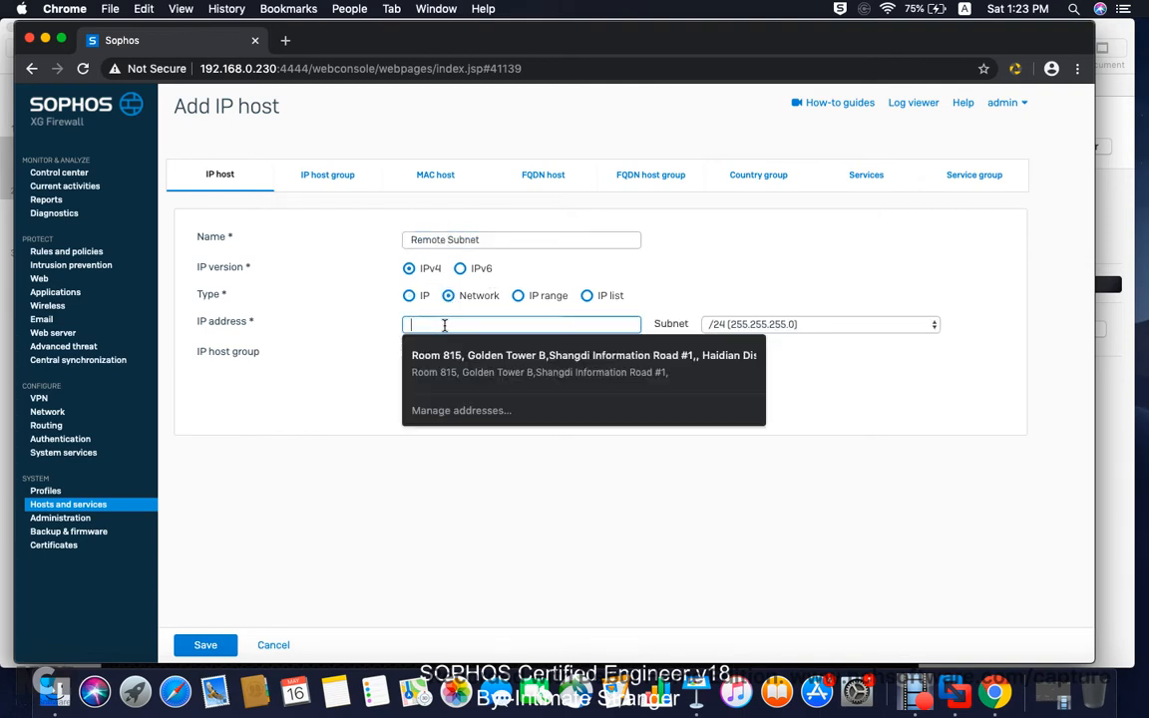
{"action": "type", "text": "10.0.0.0"}
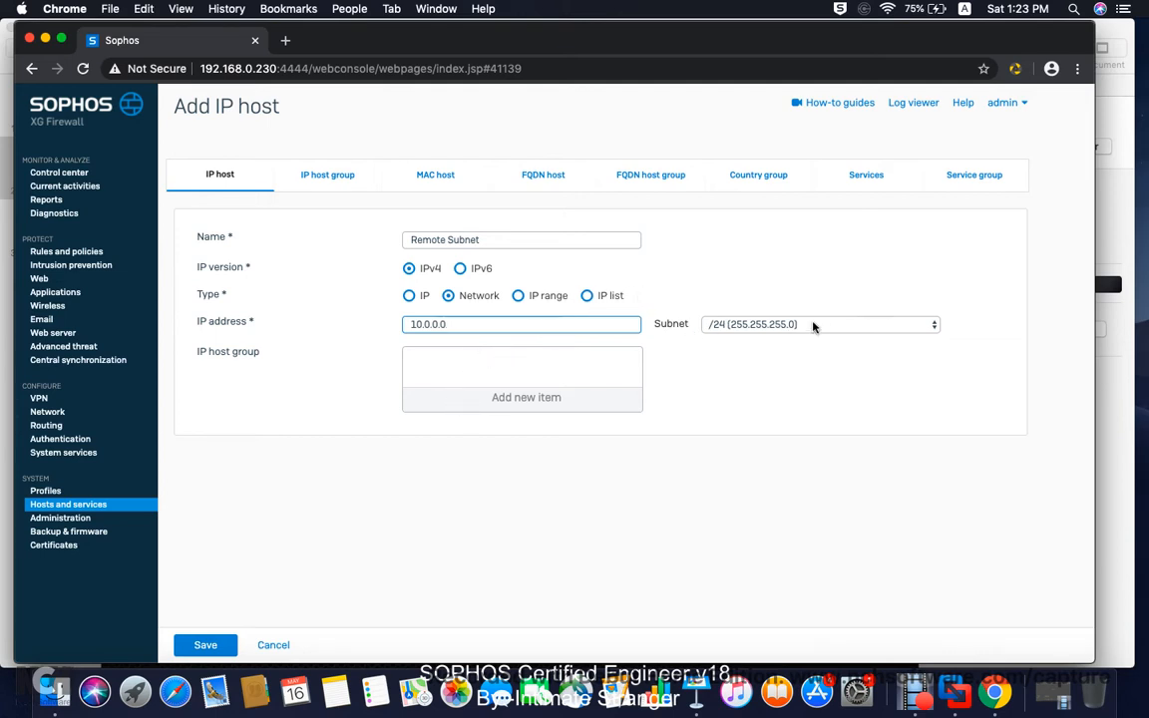
{"action": "left_click", "coordinate": [206, 645]}
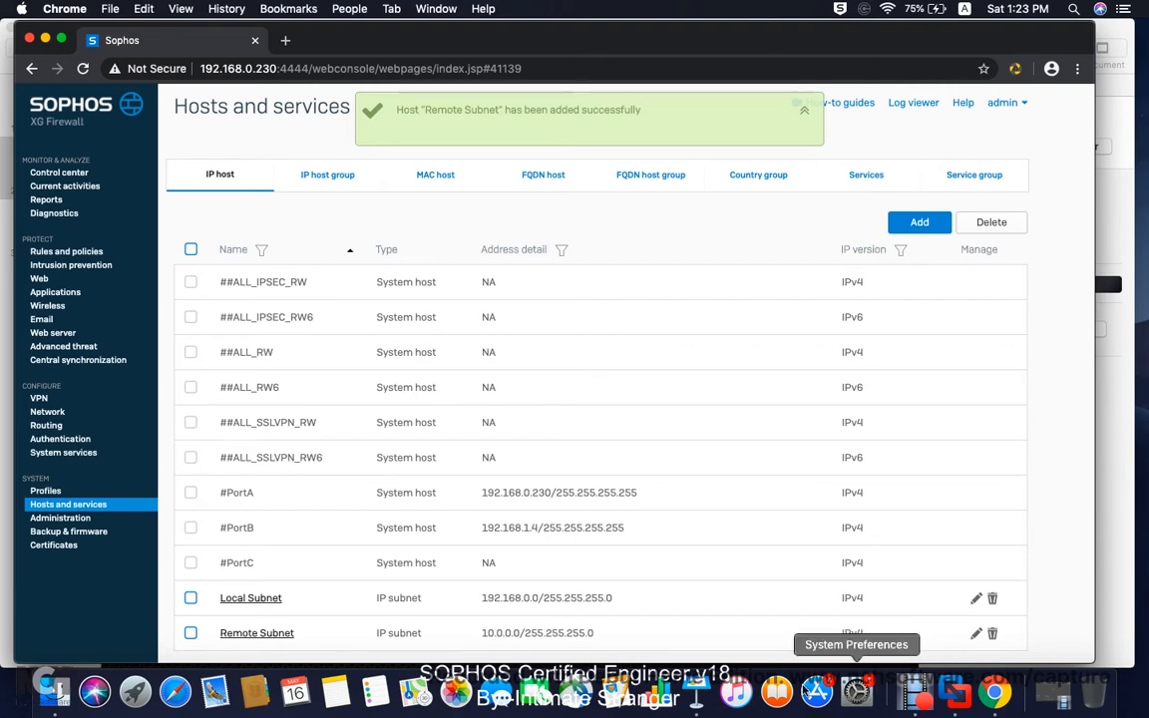
{"action": "left_click", "coordinate": [696, 692]}
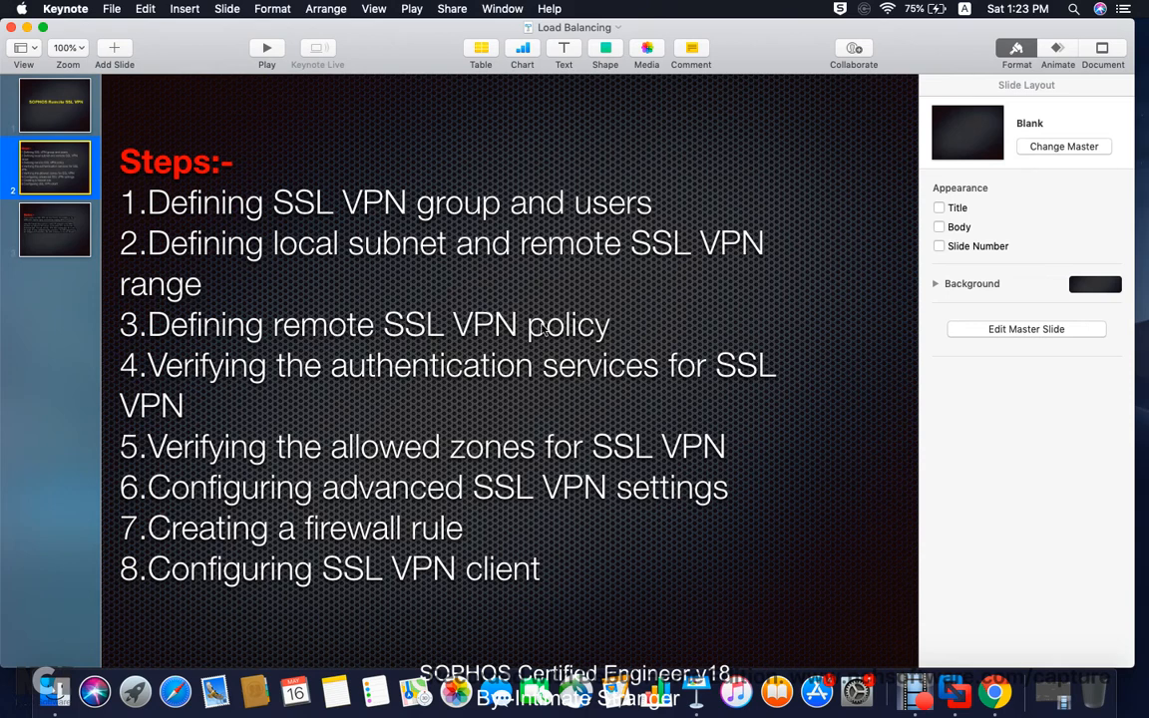
{"action": "left_click", "coordinate": [993, 690]}
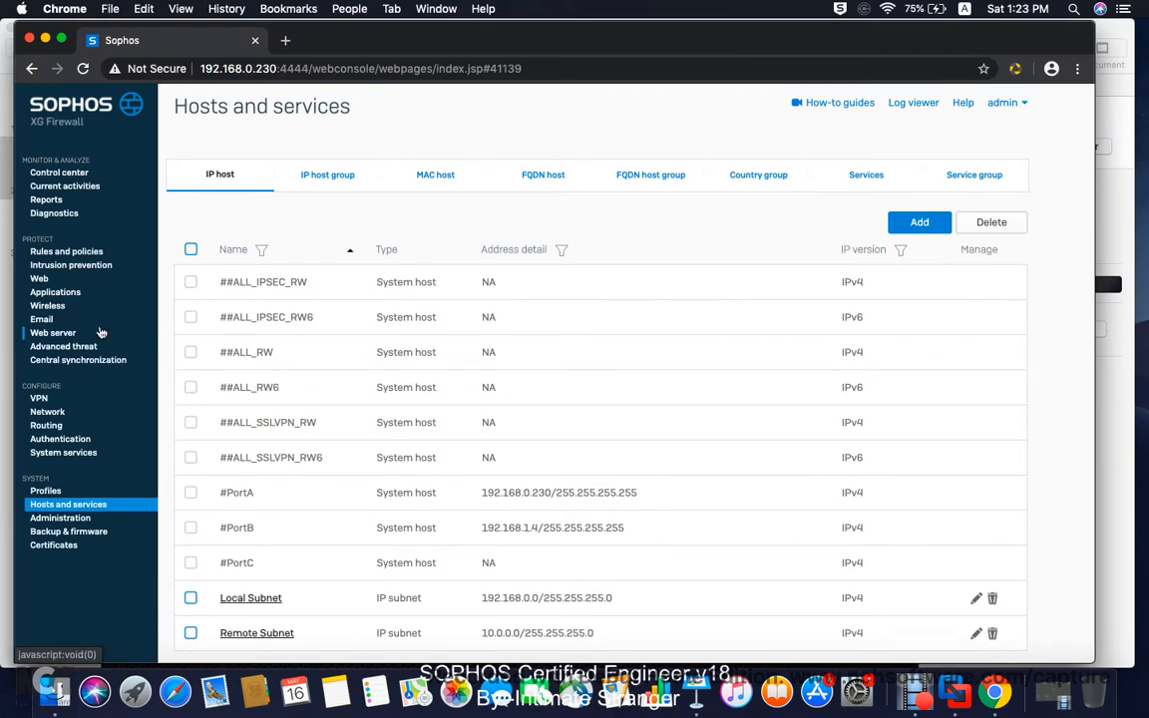
Step: Verify that SSL VPN authentication methods under Authentication Services use the Local server
{"action": "left_click", "coordinate": [86, 441]}
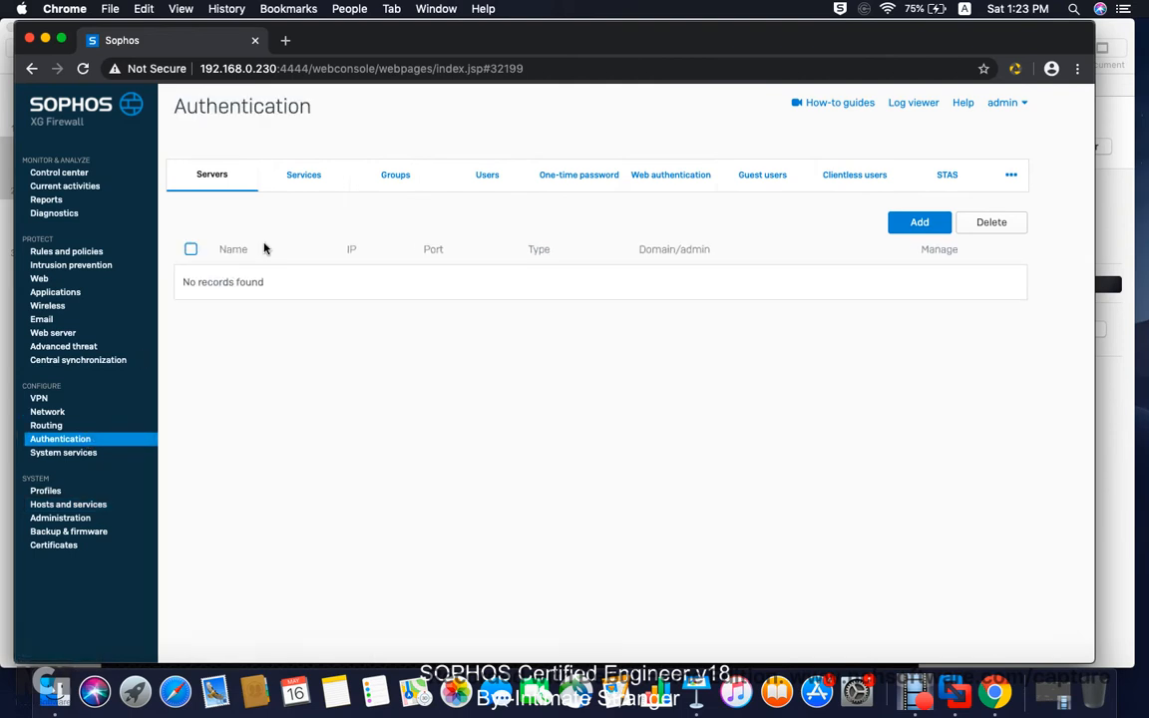
{"action": "left_click", "coordinate": [305, 175]}
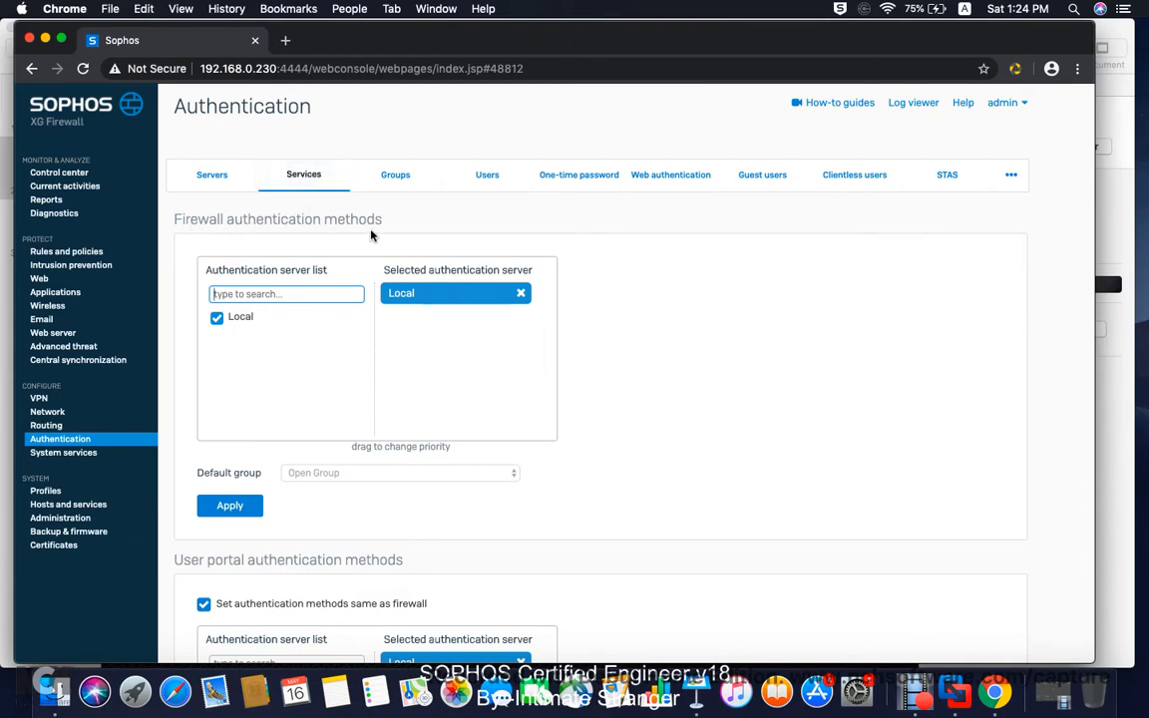
{"action": "scroll", "coordinate": [422, 344], "scroll_direction": "down", "scroll_amount": 1}
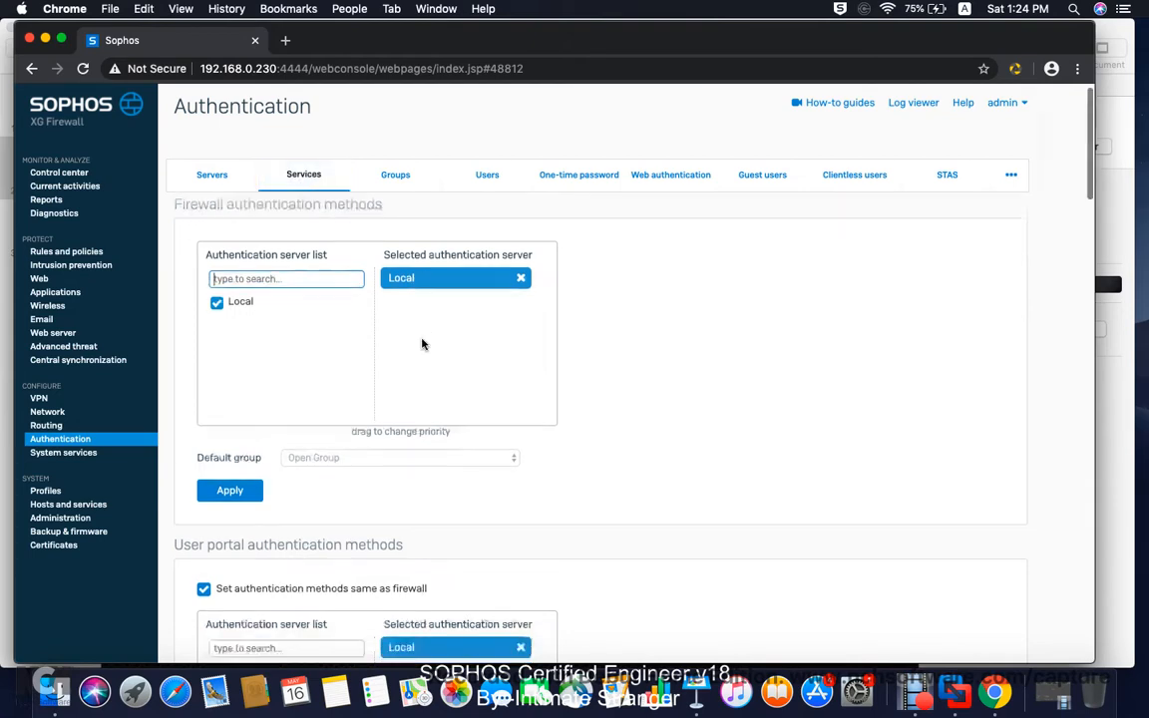
{"action": "scroll", "coordinate": [422, 344], "scroll_direction": "down", "scroll_amount": 10}
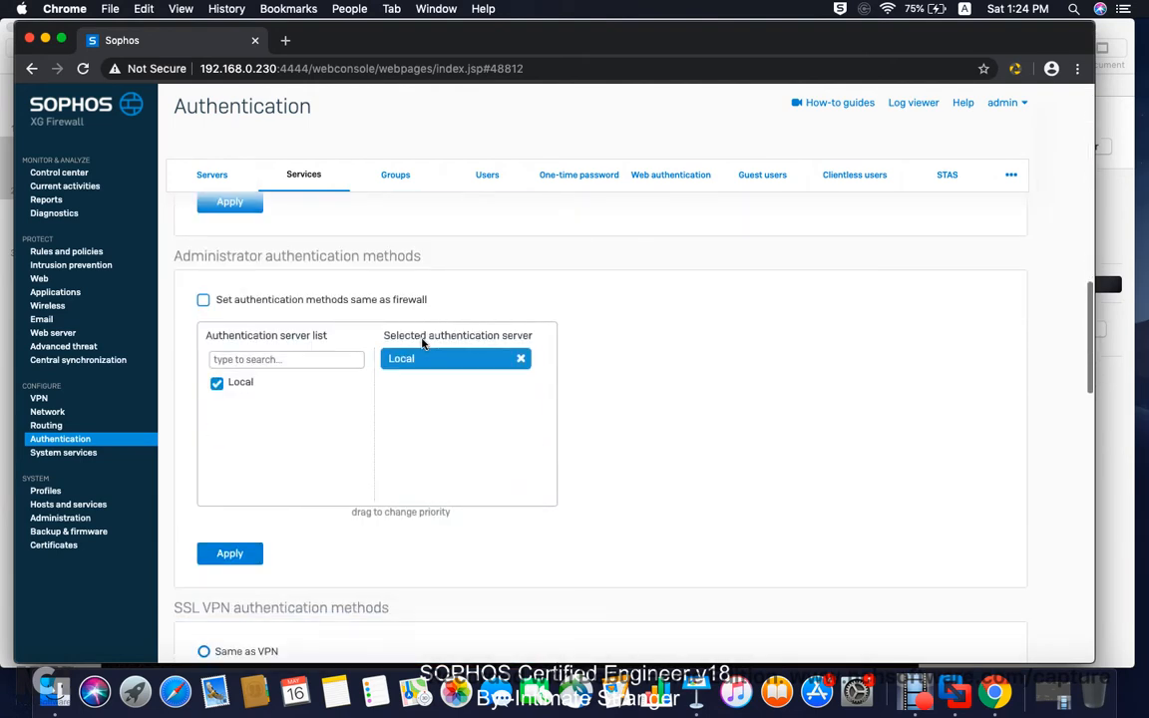
{"action": "scroll", "coordinate": [422, 344], "scroll_direction": "down", "scroll_amount": 5}
{"action": "scroll", "coordinate": [419, 339], "scroll_direction": "up", "scroll_amount": 2}
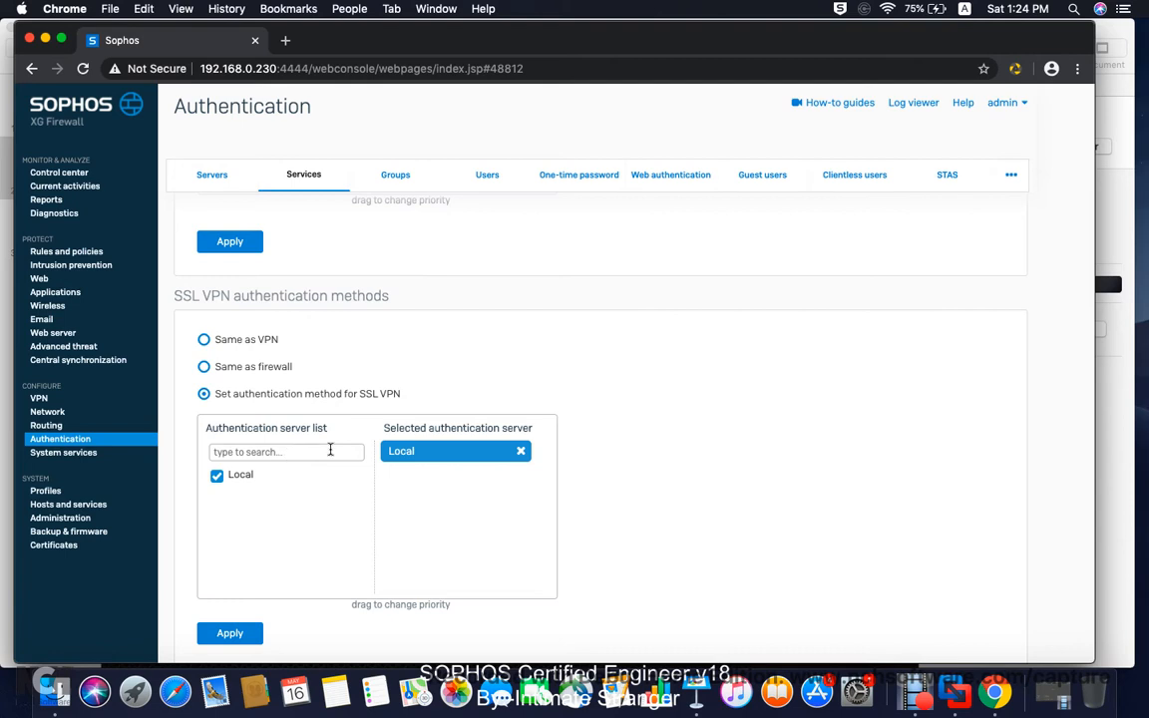
{"action": "scroll", "coordinate": [431, 477], "scroll_direction": "down", "scroll_amount": 3}
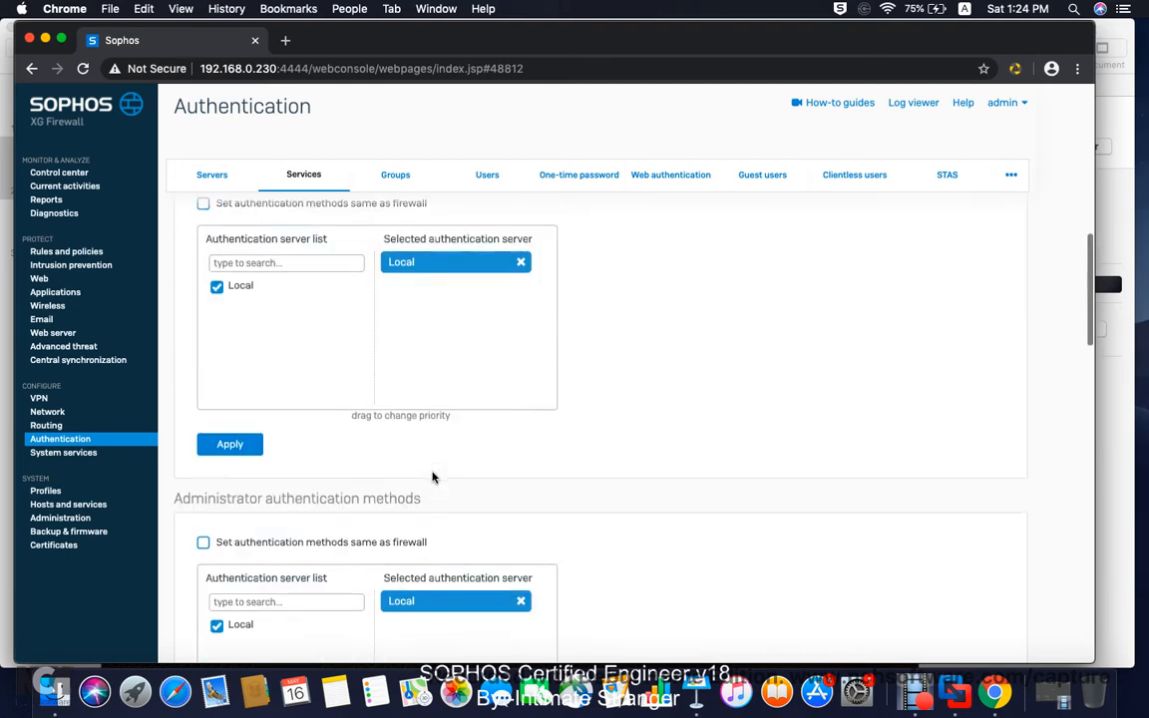
{"action": "scroll", "coordinate": [432, 476], "scroll_direction": "up", "scroll_amount": 15}
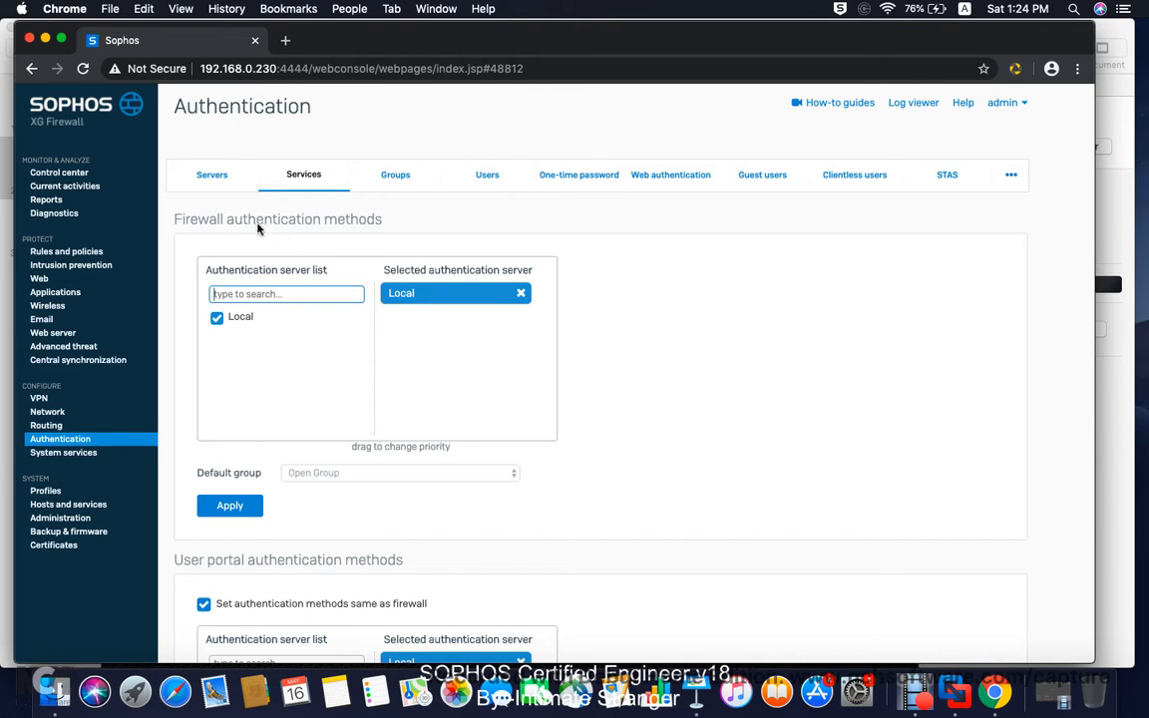
{"action": "scroll", "coordinate": [316, 349], "scroll_direction": "down", "scroll_amount": 15}
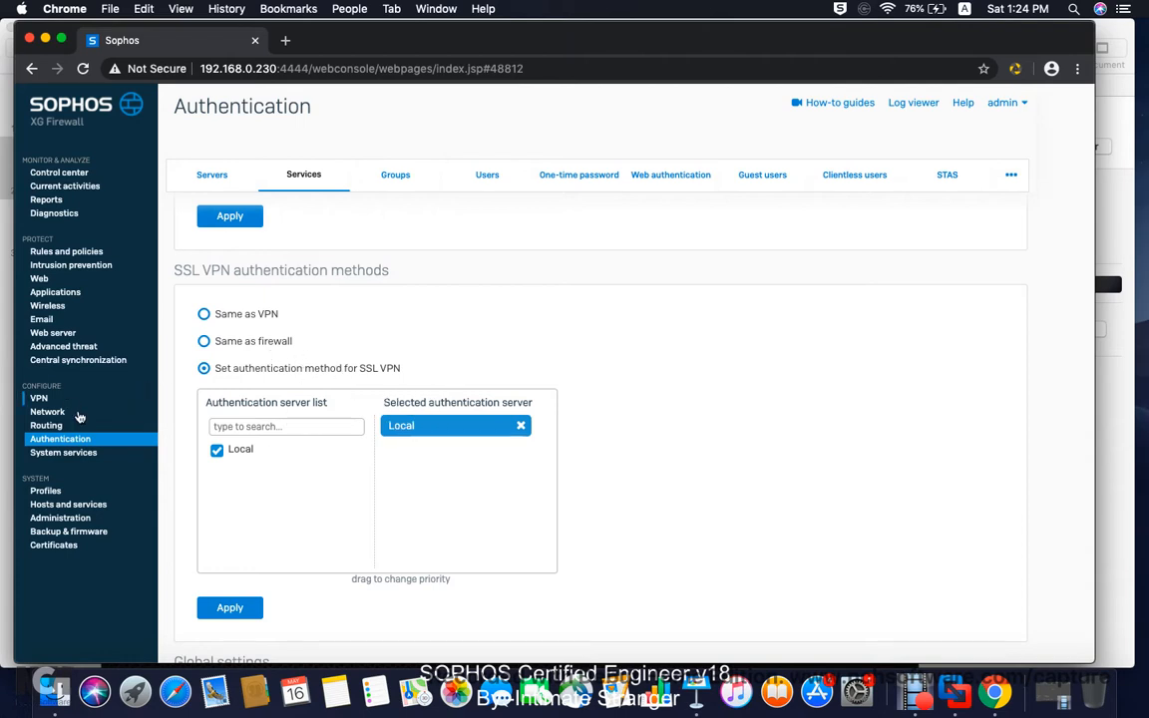
{"action": "left_click", "coordinate": [40, 399]}
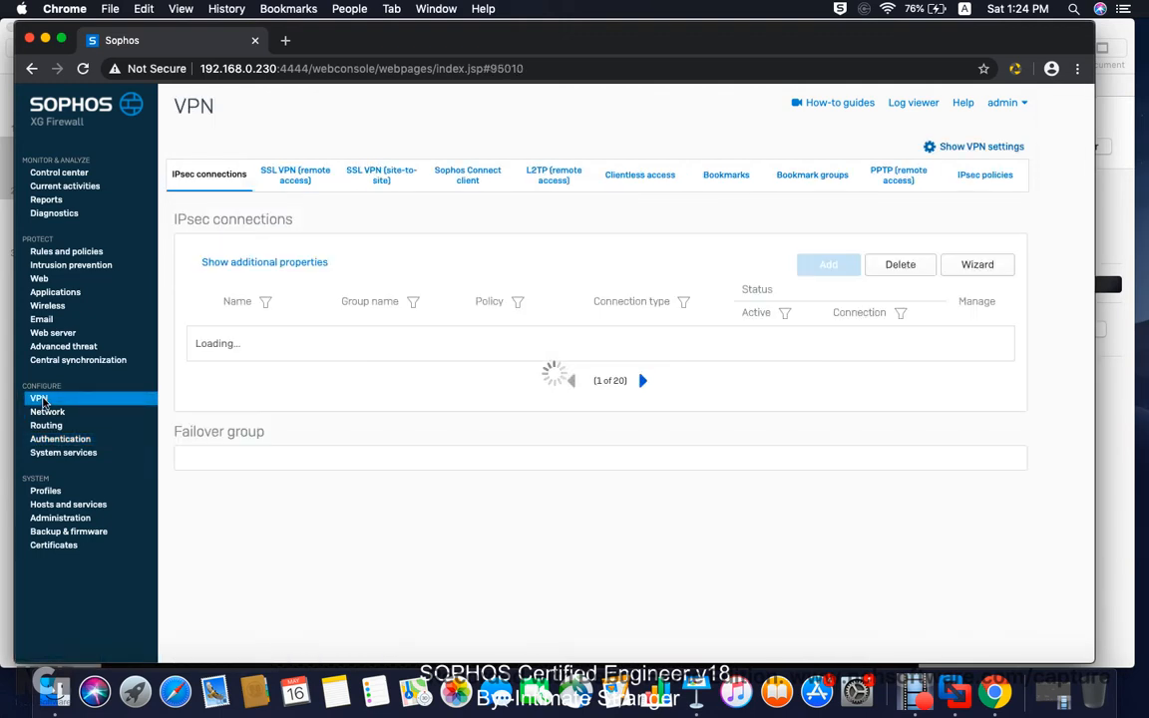
Step: Create the SSL VPN policy 'Remote SSL VPN policy 1' with Remote SSL VPN Group as member
{"action": "left_click", "coordinate": [306, 179]}
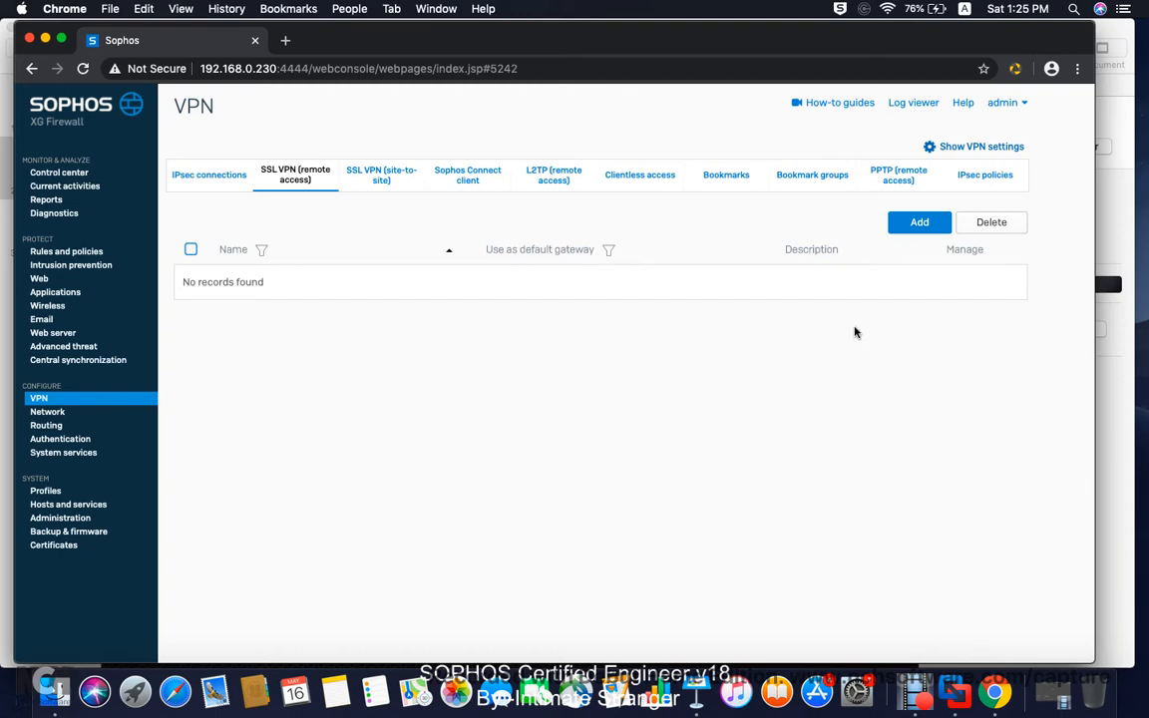
{"action": "left_click", "coordinate": [924, 226]}
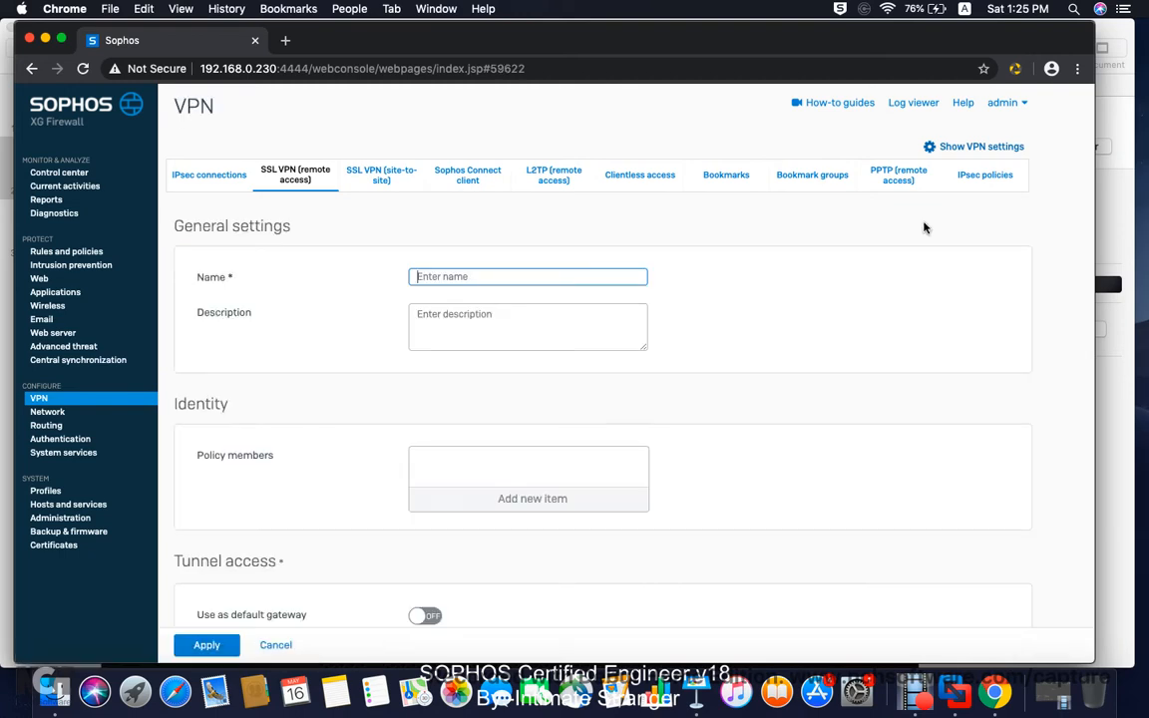
{"action": "type", "text": "Remote SSL VPN policy 1"}
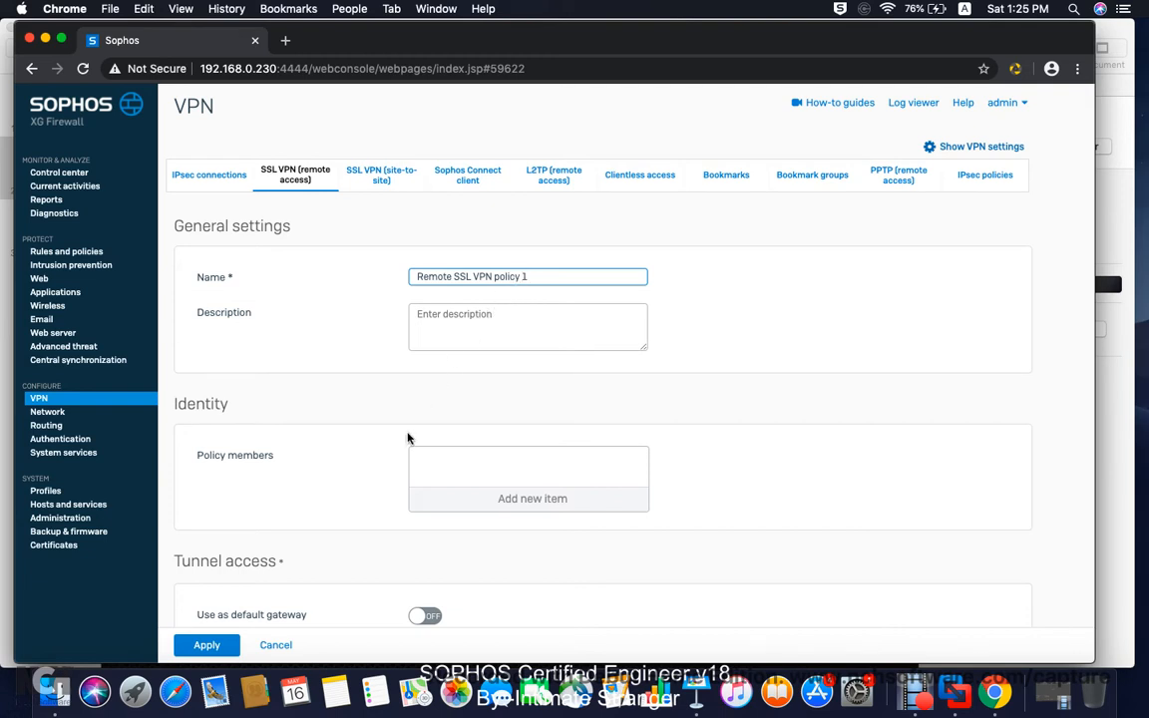
{"action": "scroll", "coordinate": [465, 419], "scroll_direction": "down", "scroll_amount": 2}
{"action": "scroll", "coordinate": [464, 405], "scroll_direction": "up", "scroll_amount": 2}
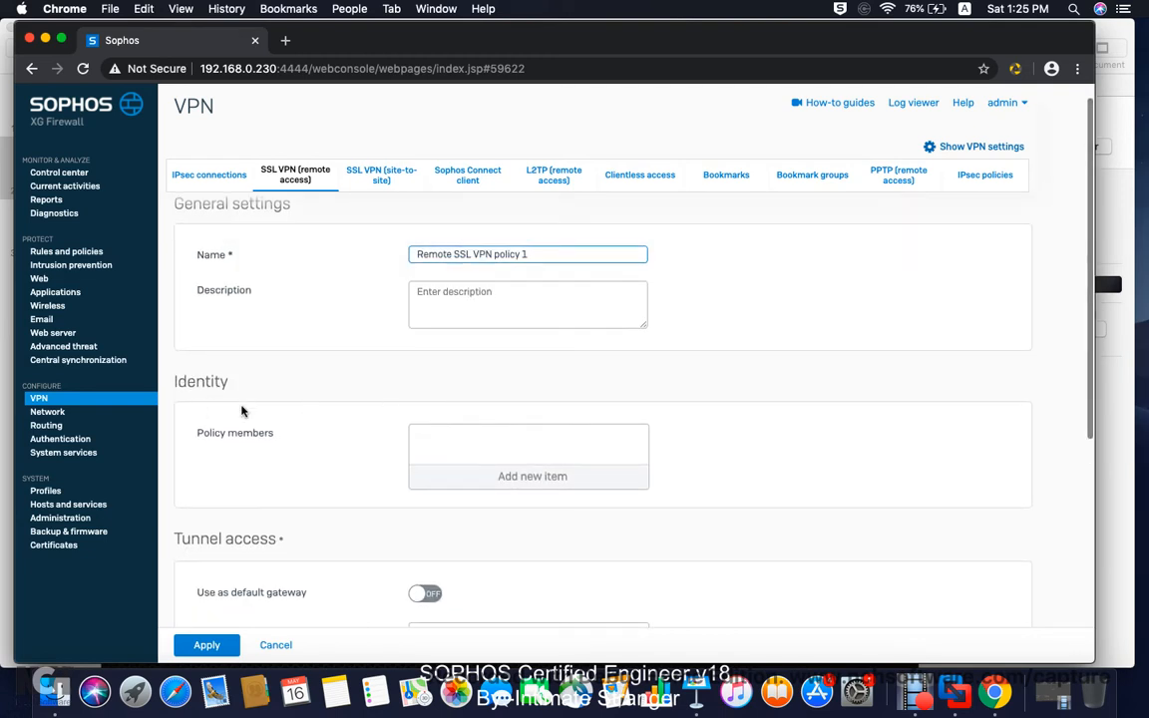
{"action": "left_click", "coordinate": [505, 477]}
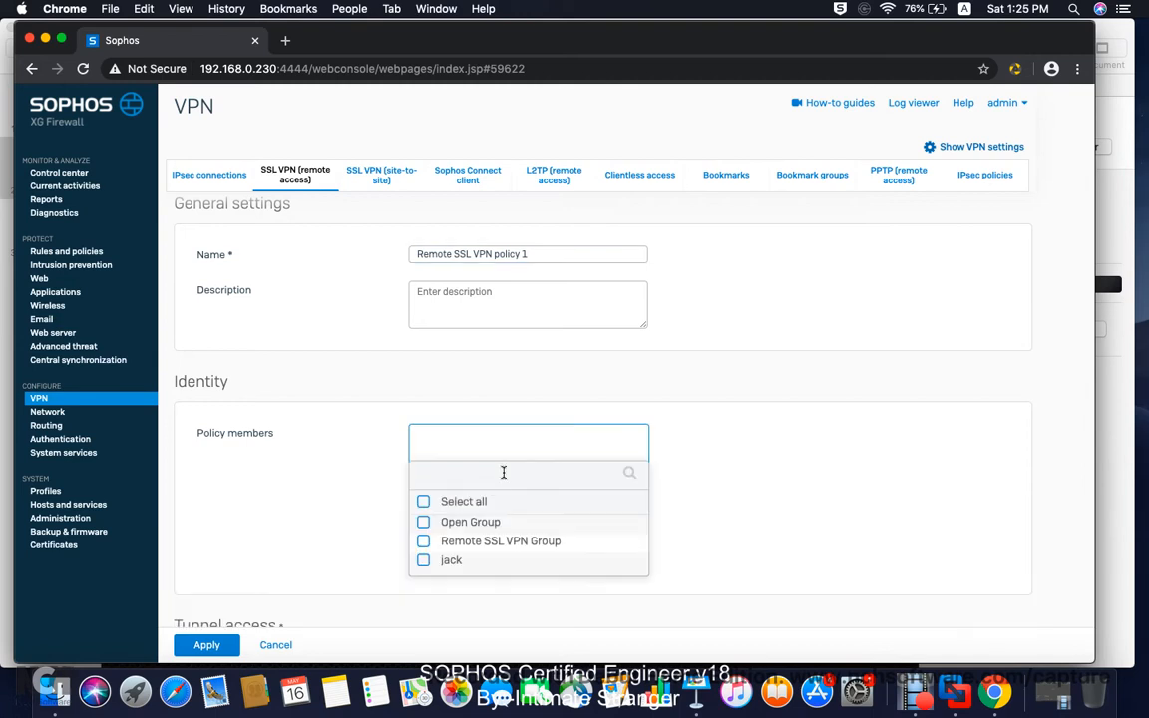
{"action": "left_click", "coordinate": [424, 541]}
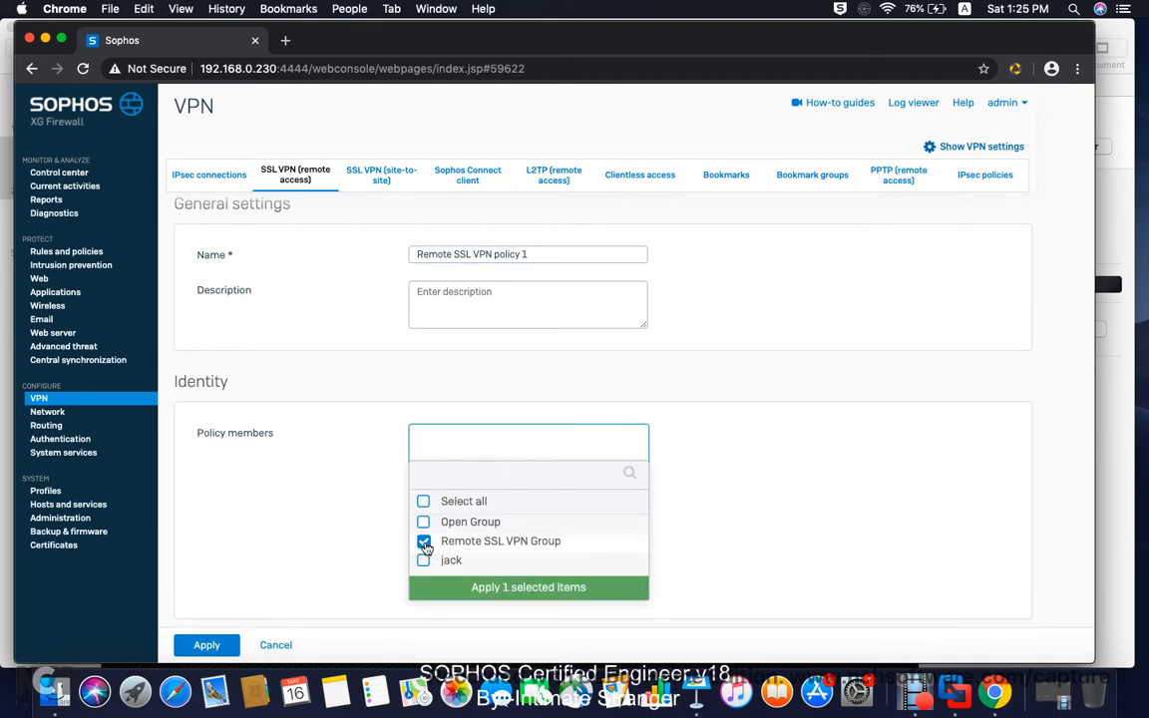
{"action": "left_click", "coordinate": [519, 588]}
Step: Add Local Subnet as the SSL VPN policy's permitted IPv4 network resource
{"action": "scroll", "coordinate": [507, 539], "scroll_direction": "down", "scroll_amount": 1}
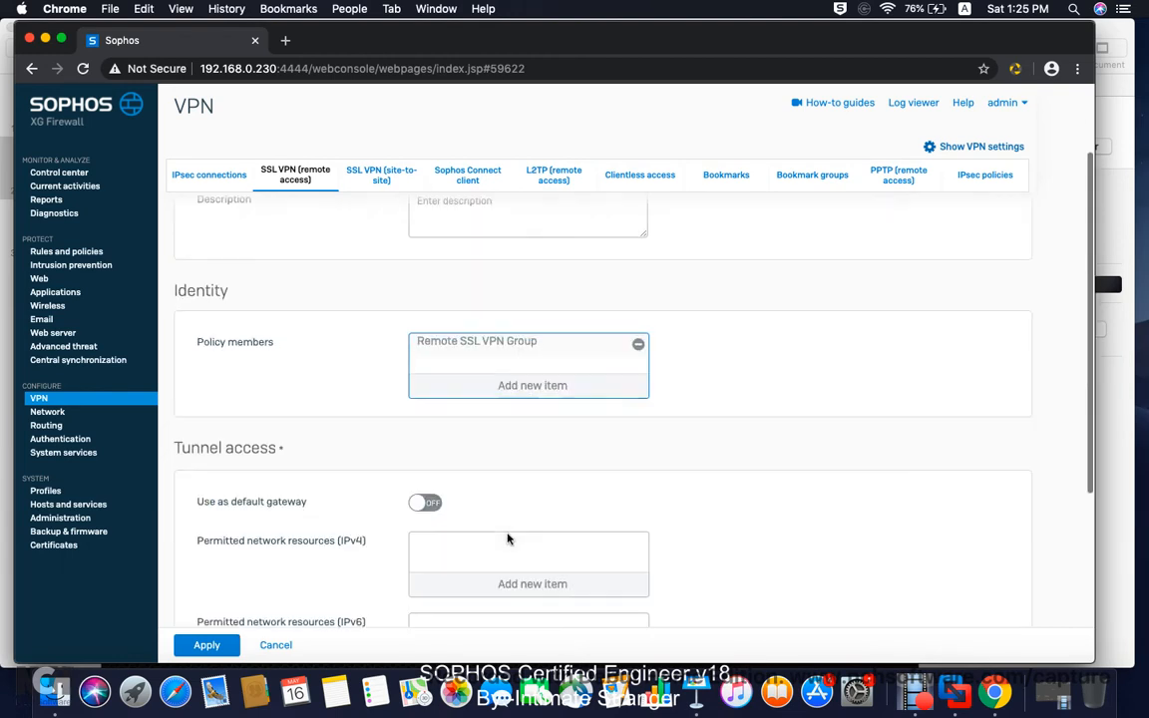
{"action": "scroll", "coordinate": [507, 538], "scroll_direction": "down", "scroll_amount": 4}
{"action": "scroll", "coordinate": [429, 442], "scroll_direction": "down", "scroll_amount": 4}
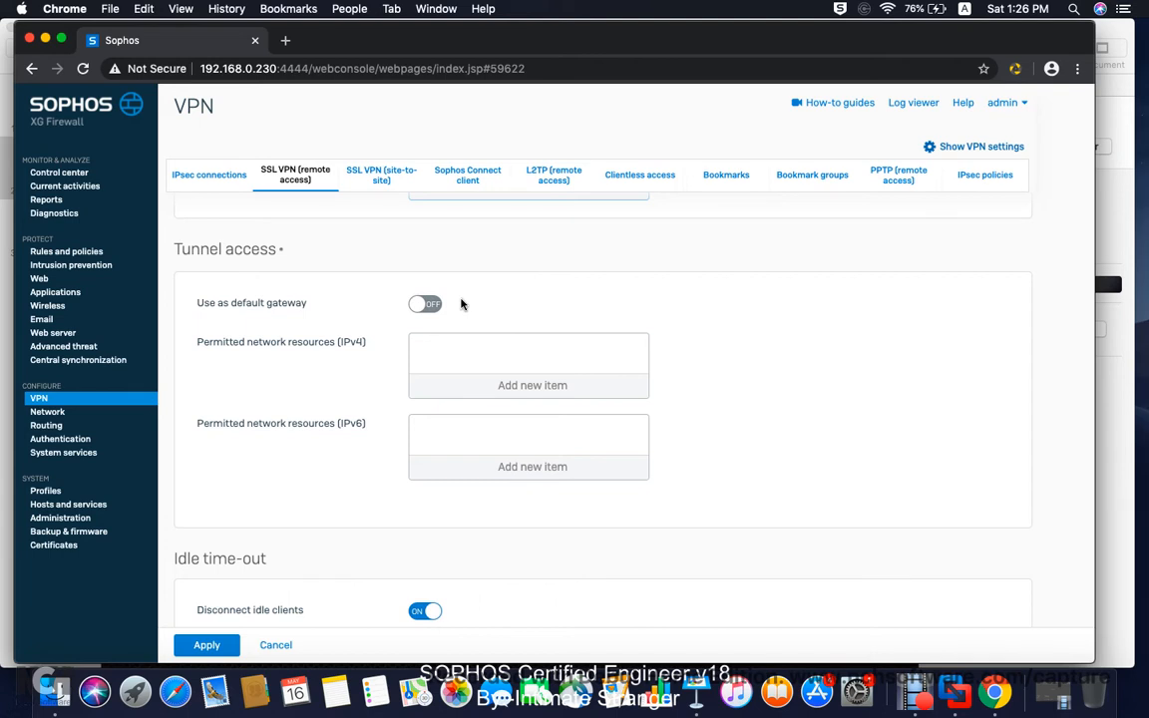
{"action": "scroll", "coordinate": [474, 304], "scroll_direction": "down", "scroll_amount": 3}
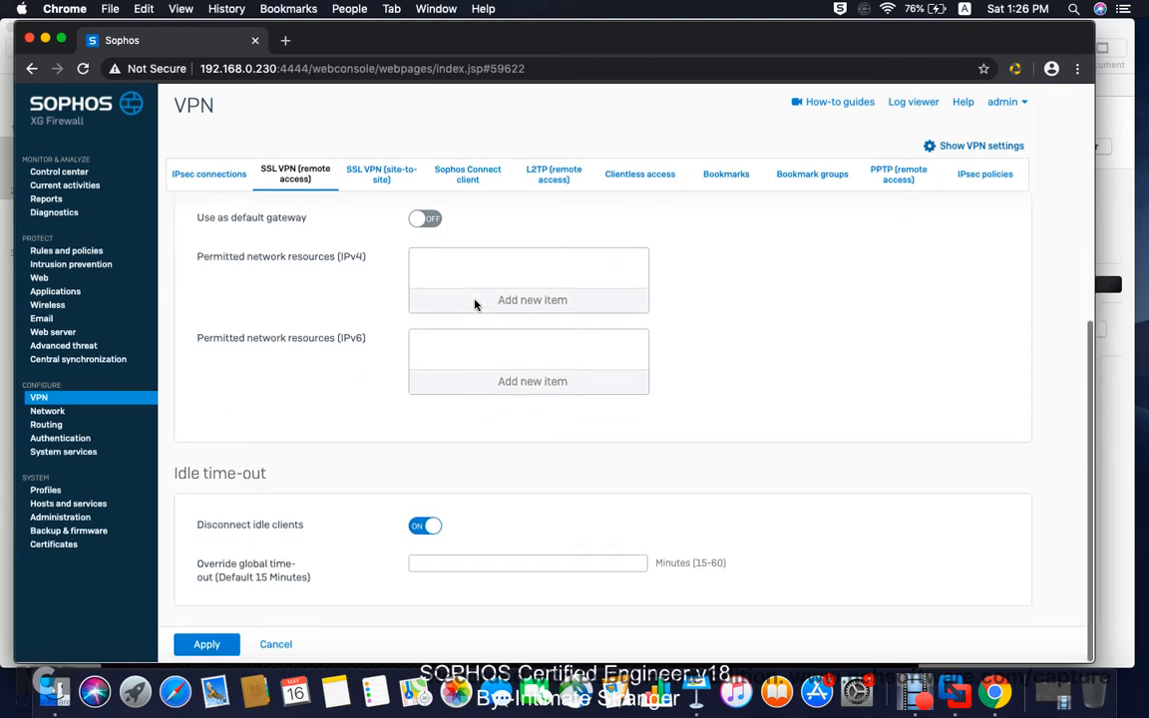
{"action": "left_click", "coordinate": [493, 300]}
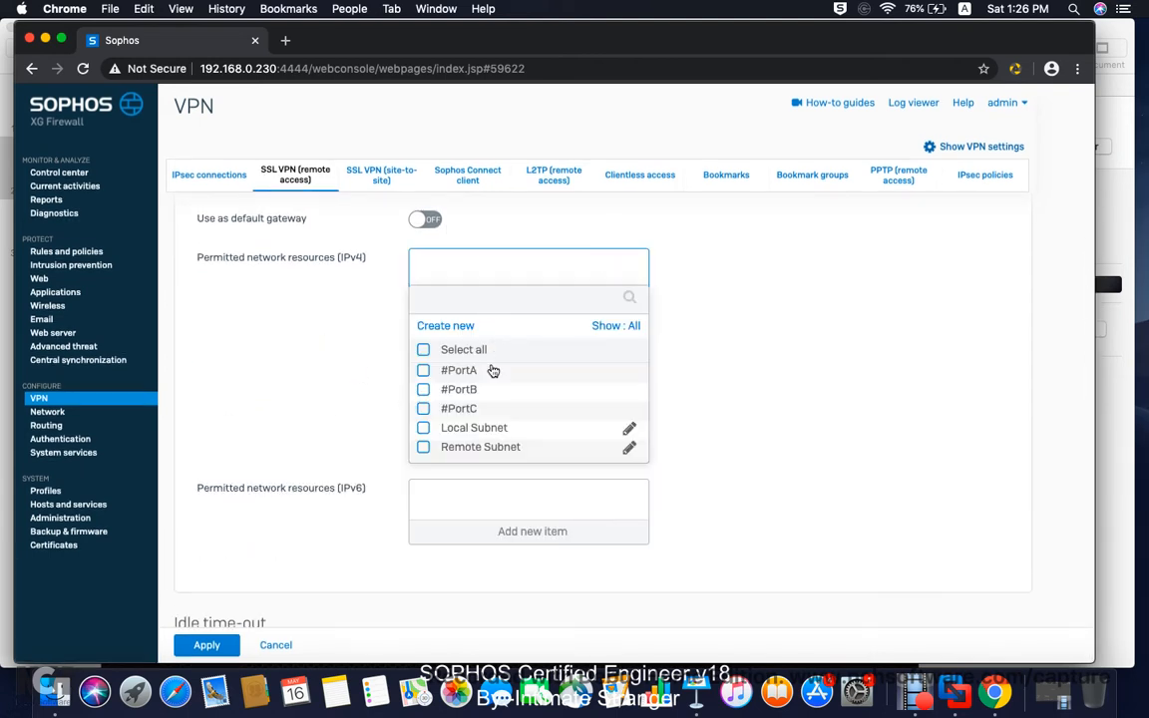
{"action": "scroll", "coordinate": [491, 348], "scroll_direction": "down", "scroll_amount": 1}
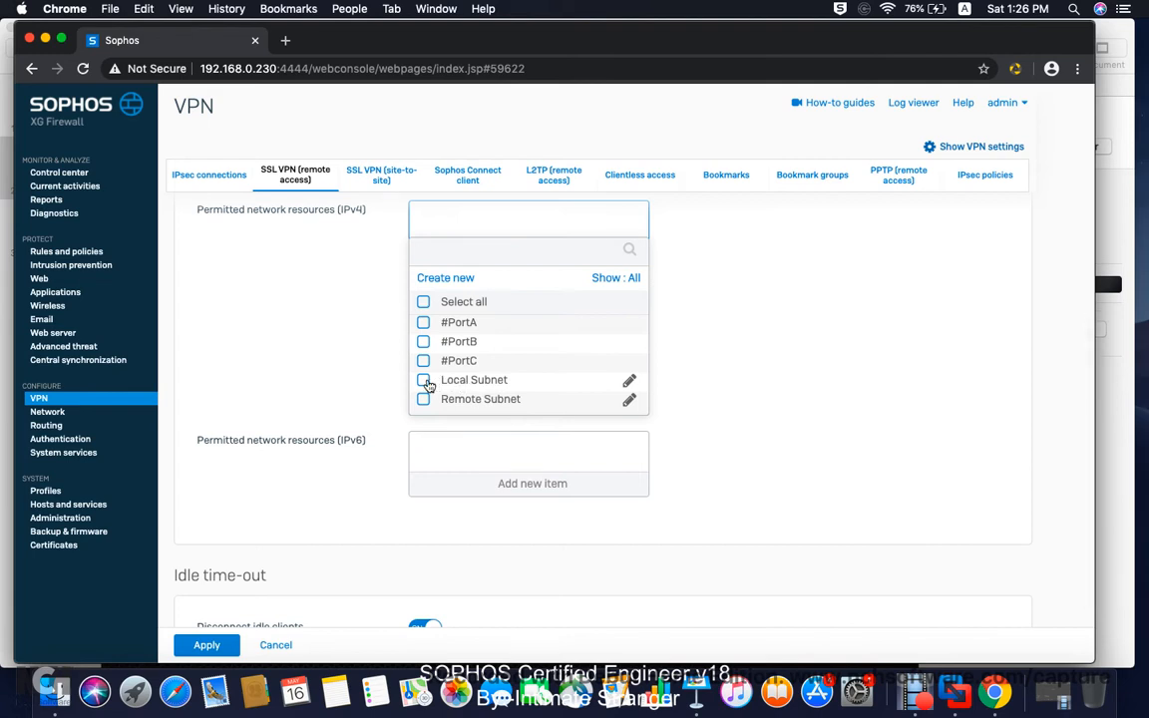
{"action": "scroll", "coordinate": [426, 384], "scroll_direction": "up", "scroll_amount": 1}
{"action": "left_click", "coordinate": [423, 429]}
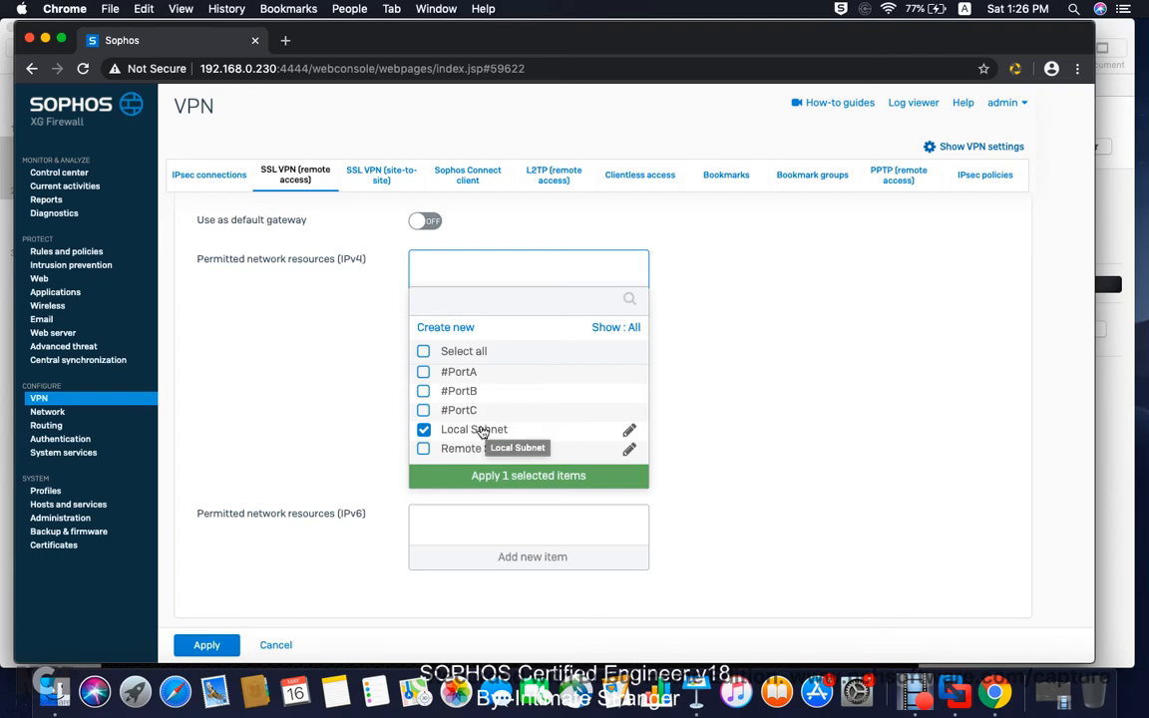
{"action": "left_click", "coordinate": [473, 475]}
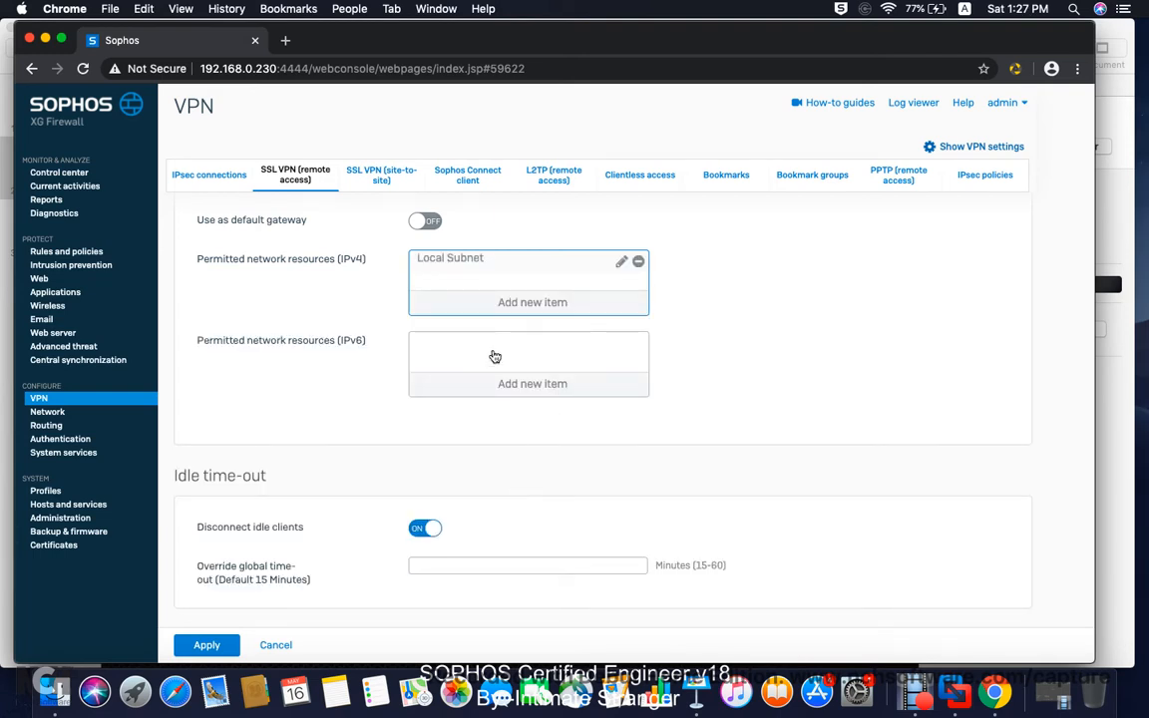
Step: Save the SSL VPN policy, confirming it overrides members' previous policies
{"action": "scroll", "coordinate": [571, 371], "scroll_direction": "down", "scroll_amount": 1}
{"action": "left_click", "coordinate": [208, 645]}
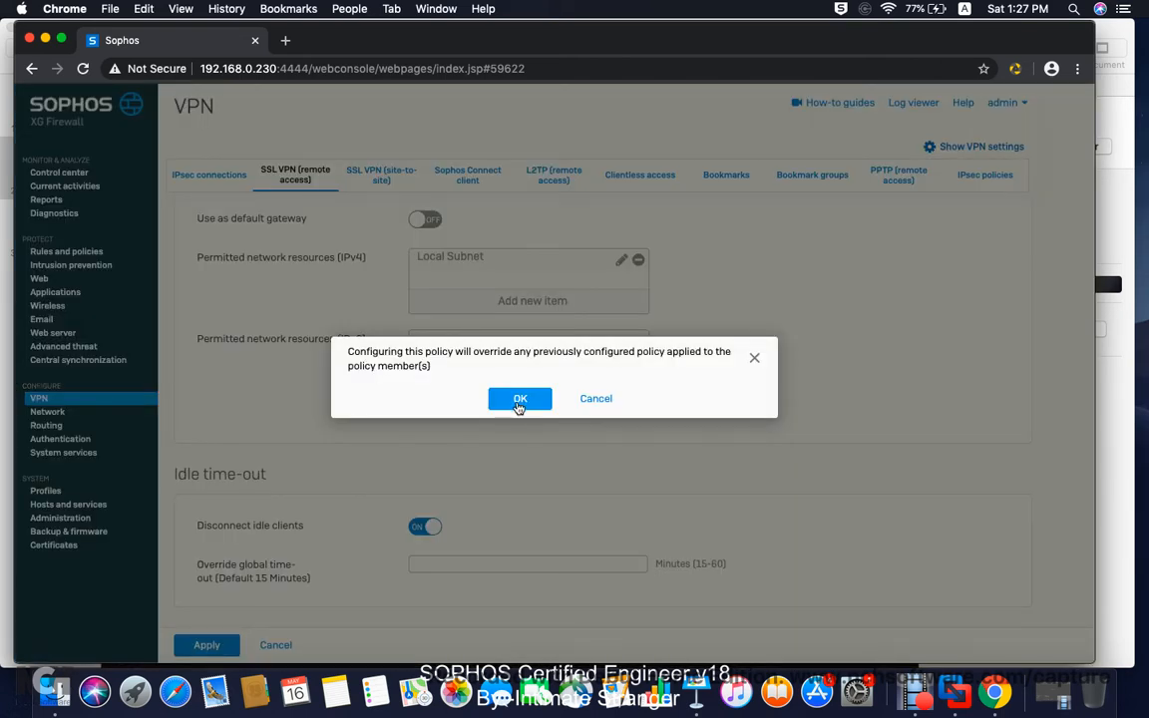
{"action": "left_click", "coordinate": [520, 399]}
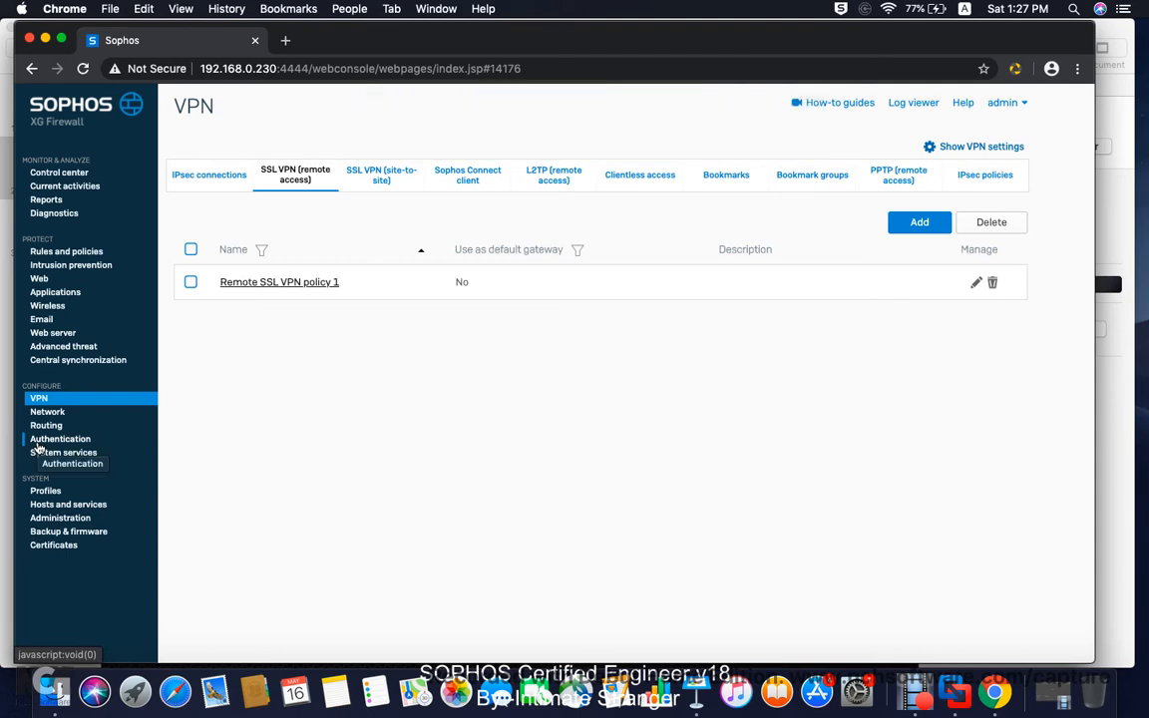
Step: In Device access, tick HTTPS for the WAN zone and apply the change
{"action": "left_click", "coordinate": [83, 519]}
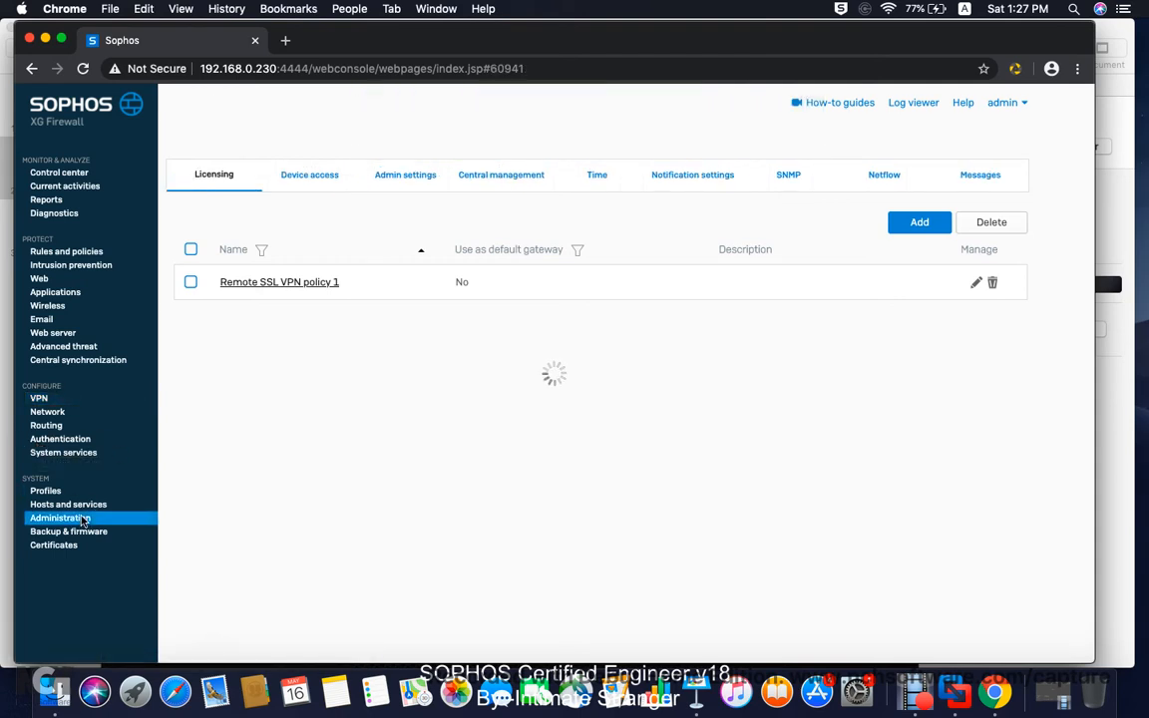
{"action": "left_click", "coordinate": [312, 177]}
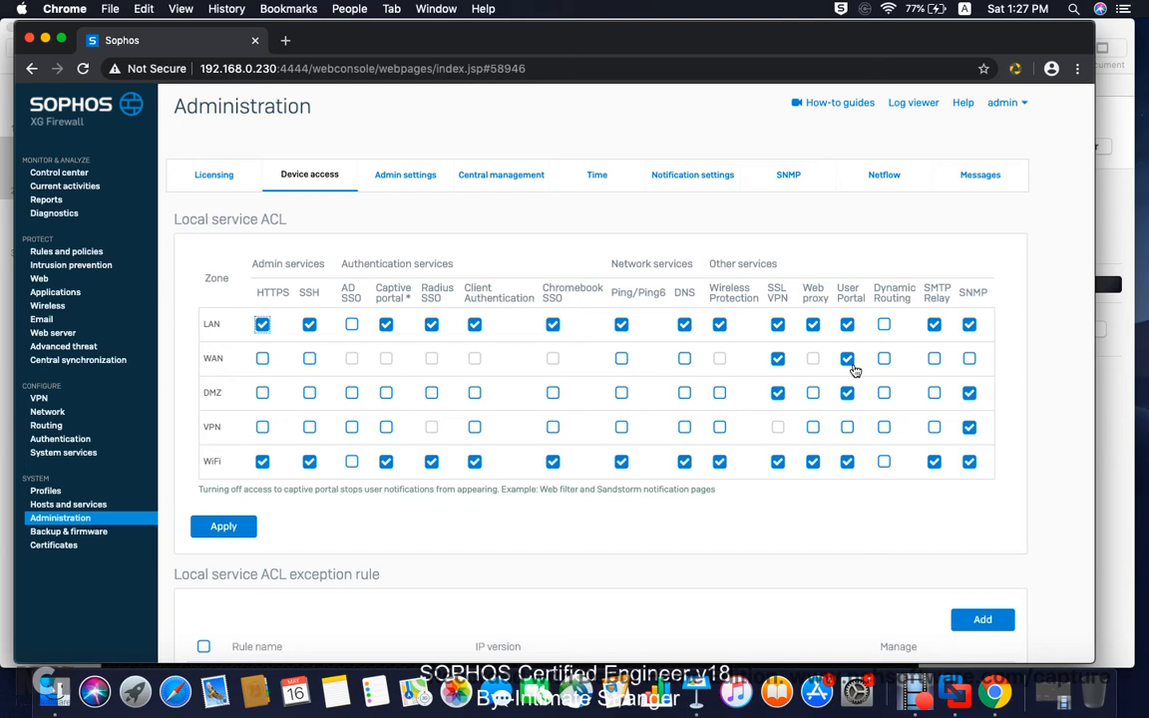
{"action": "left_click", "coordinate": [262, 359]}
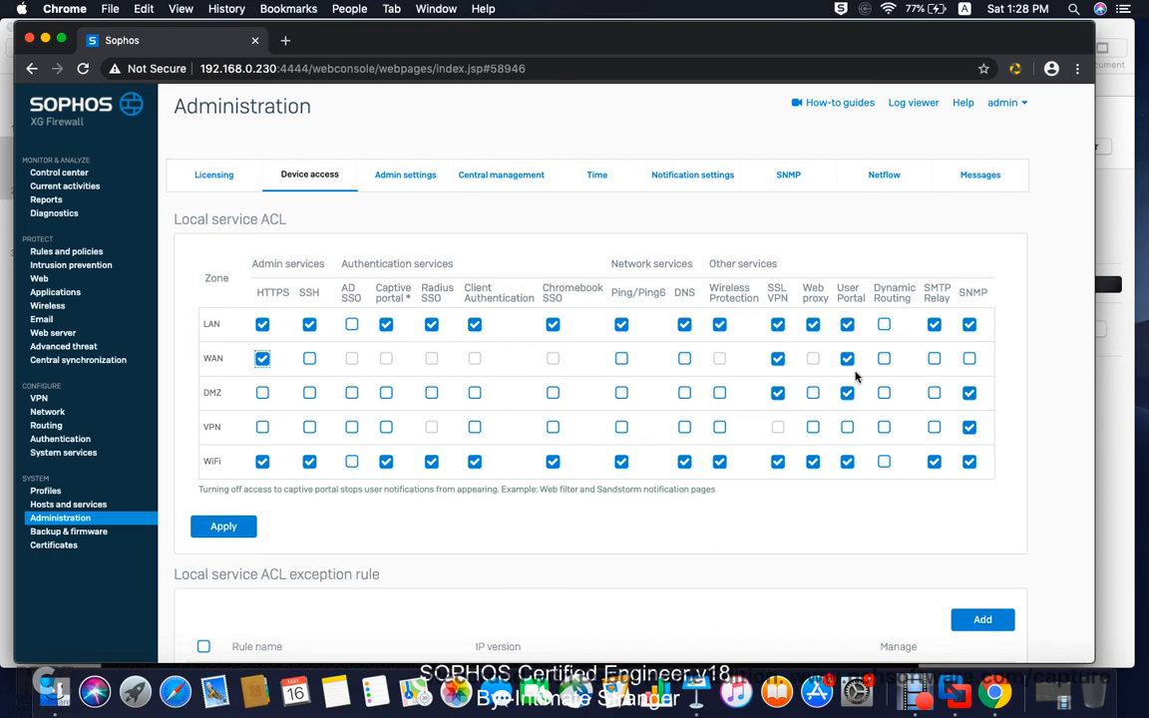
{"action": "left_click", "coordinate": [227, 528]}
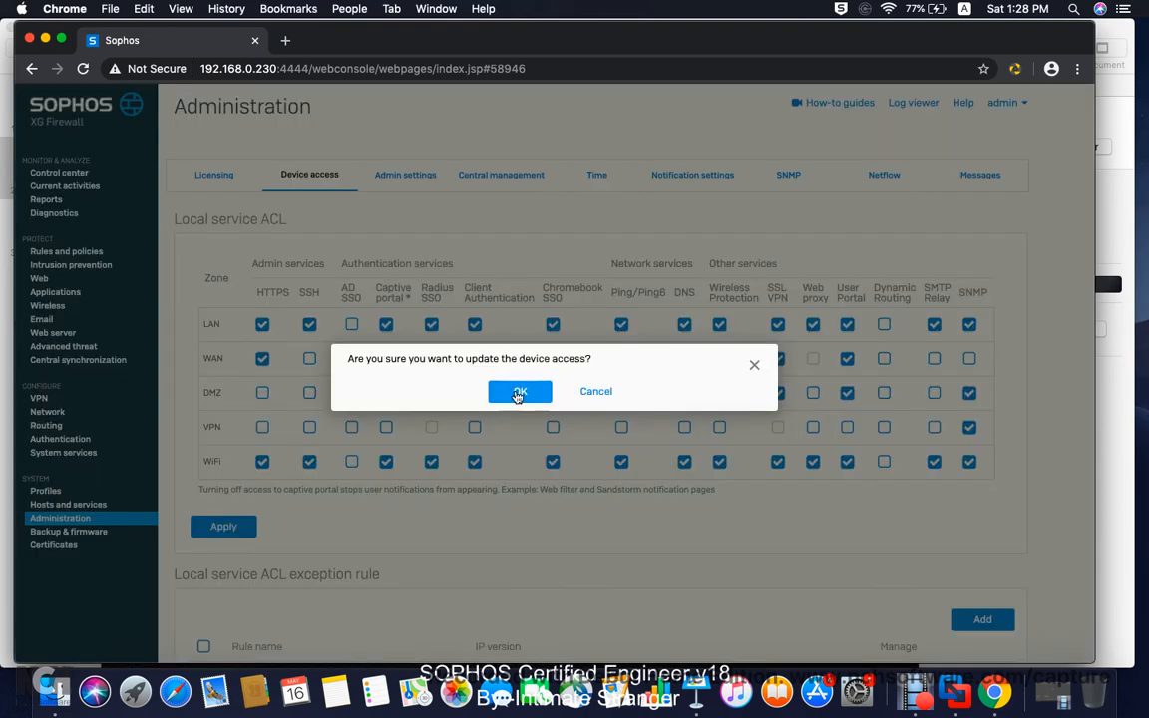
{"action": "left_click", "coordinate": [518, 394]}
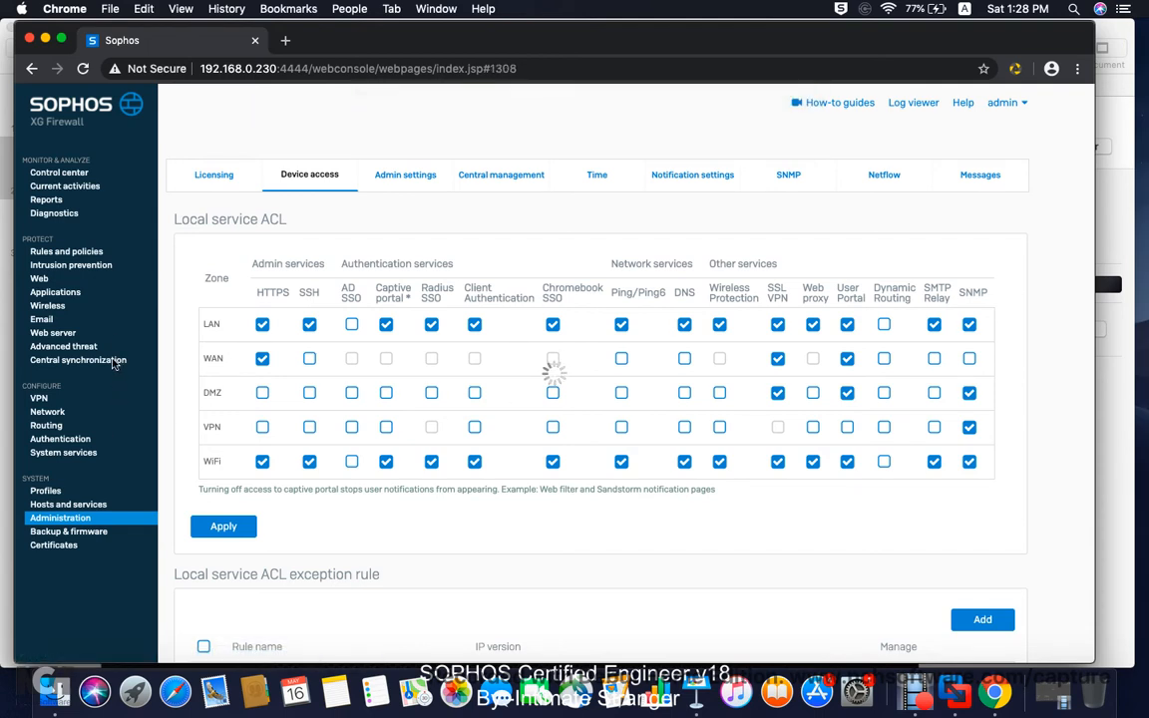
Step: Start a new firewall rule named 'Remote SSL VPN 1'
{"action": "left_click", "coordinate": [83, 253]}
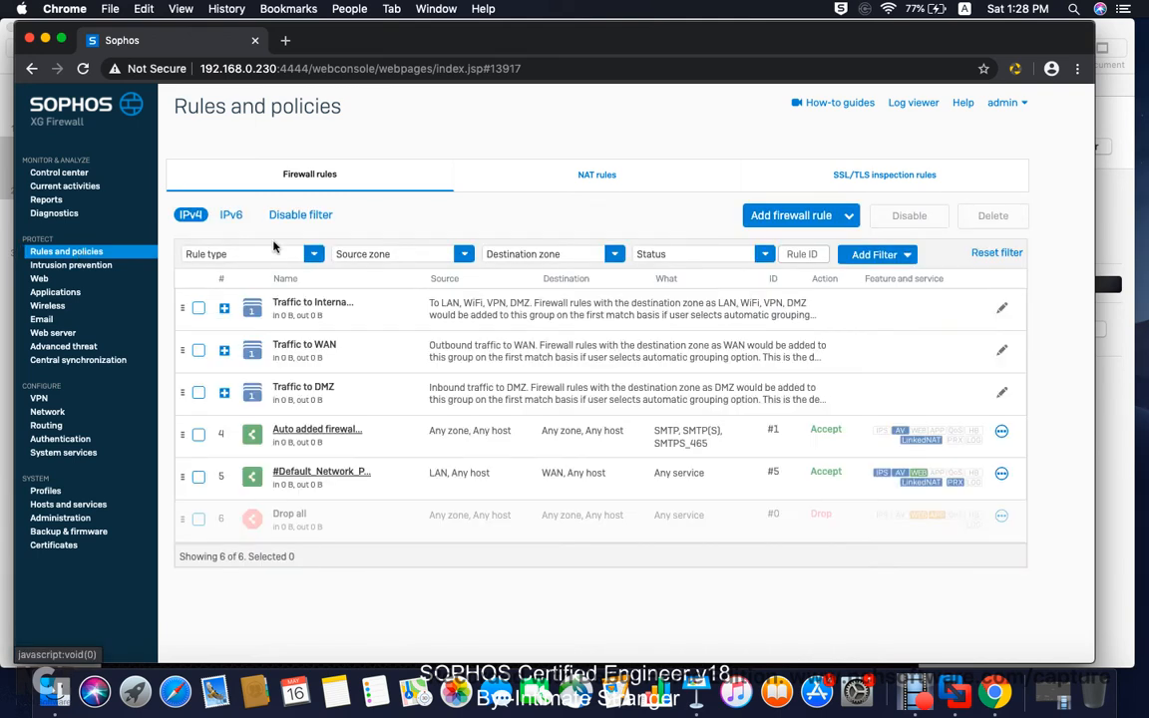
{"action": "left_click", "coordinate": [778, 216]}
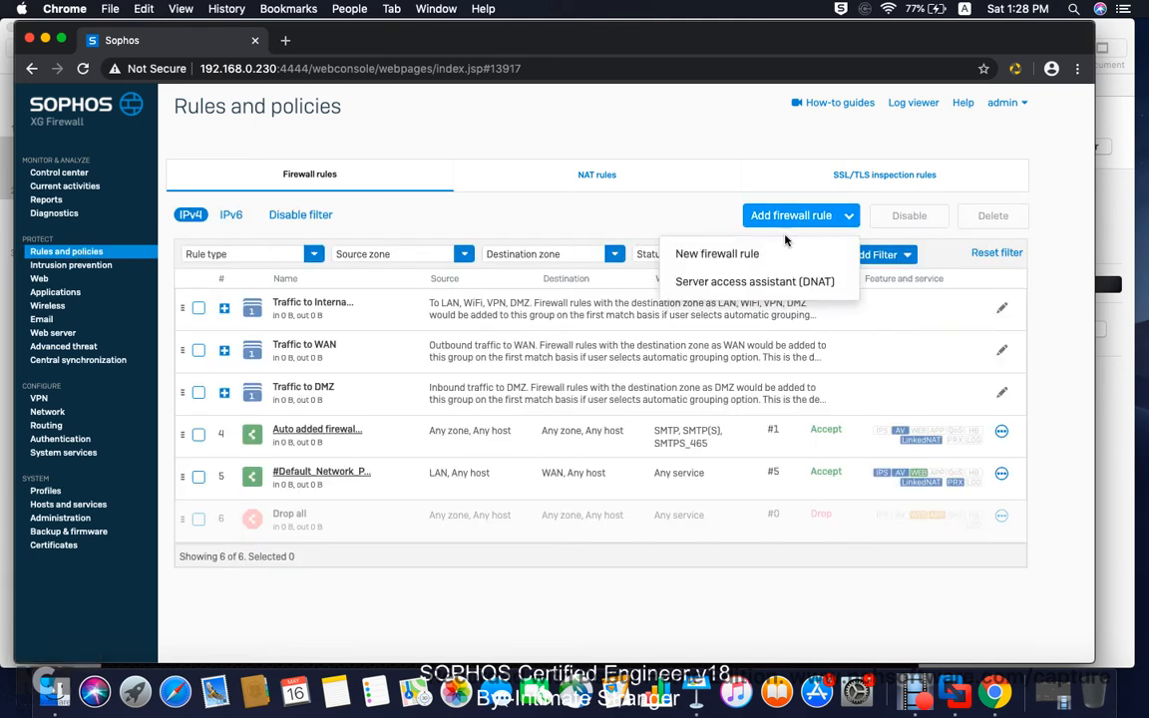
{"action": "left_click", "coordinate": [746, 257]}
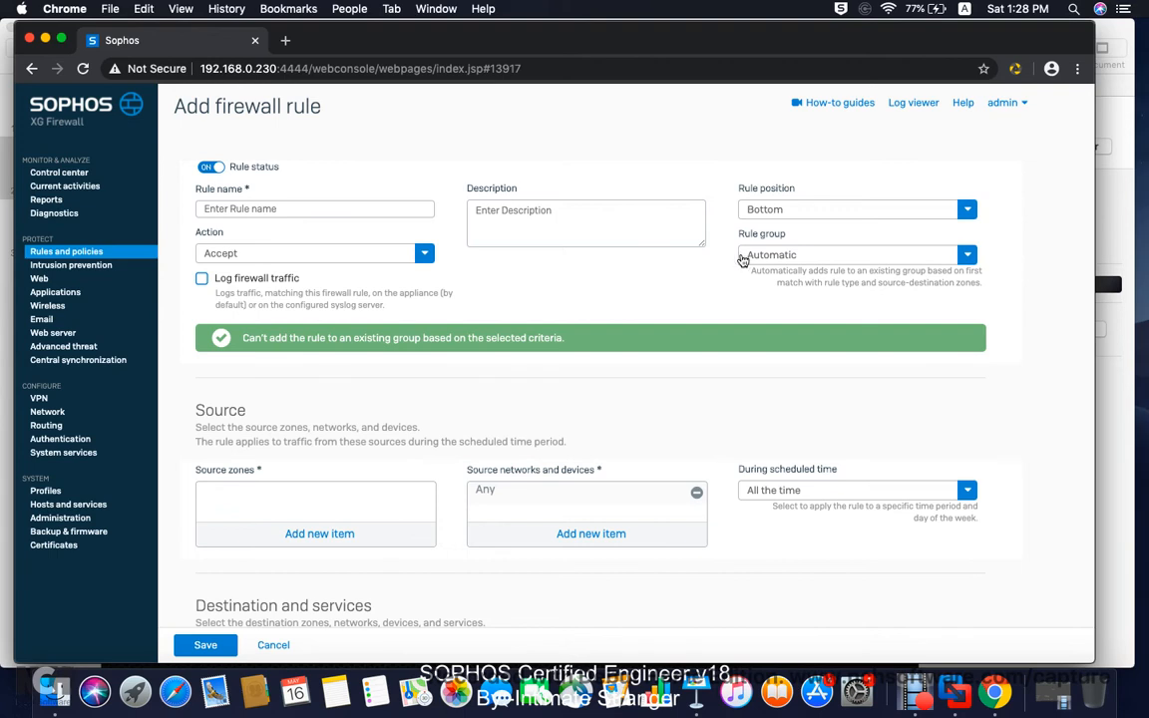
{"action": "left_click", "coordinate": [337, 208]}
{"action": "type", "text": "R"}
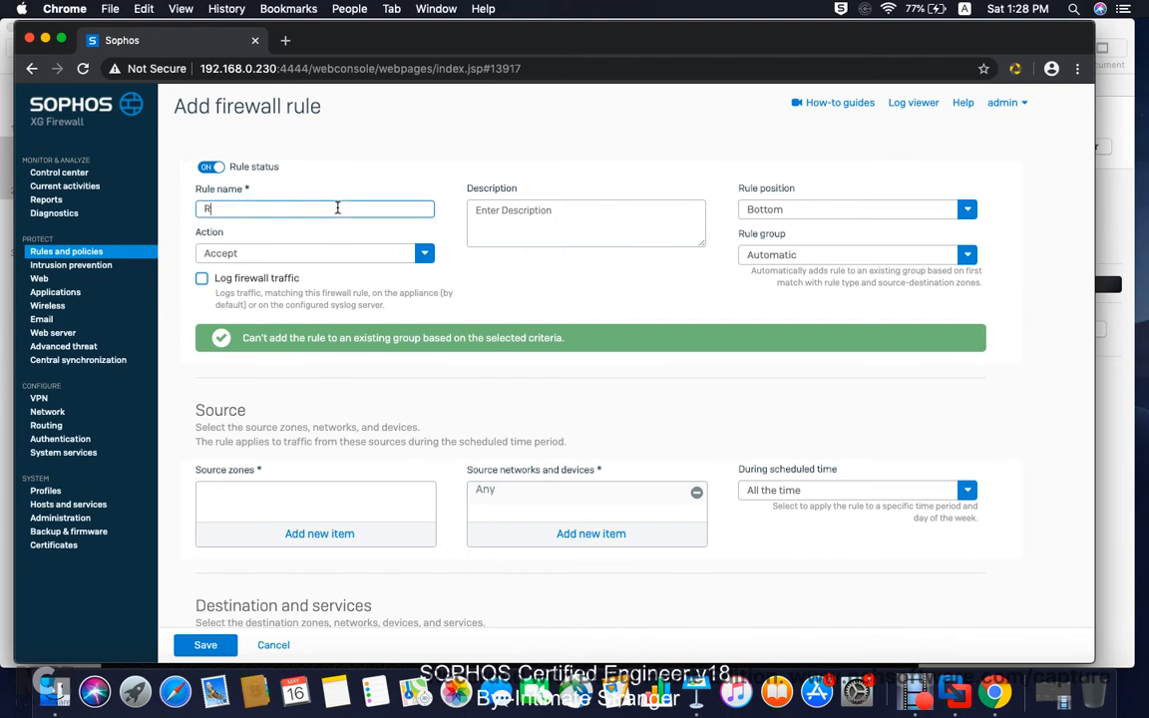
{"action": "type", "text": "emote SSL VPN 1"}
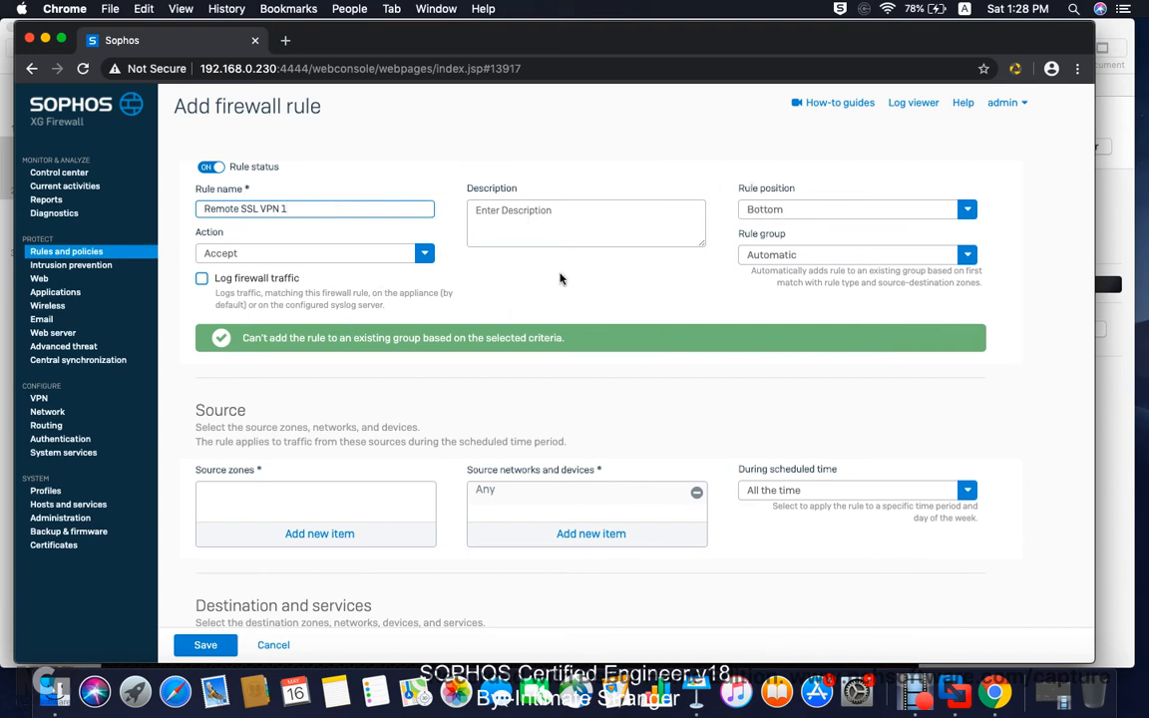
Step: Set the rule's source zone to VPN
{"action": "scroll", "coordinate": [610, 254], "scroll_direction": "down", "scroll_amount": 3}
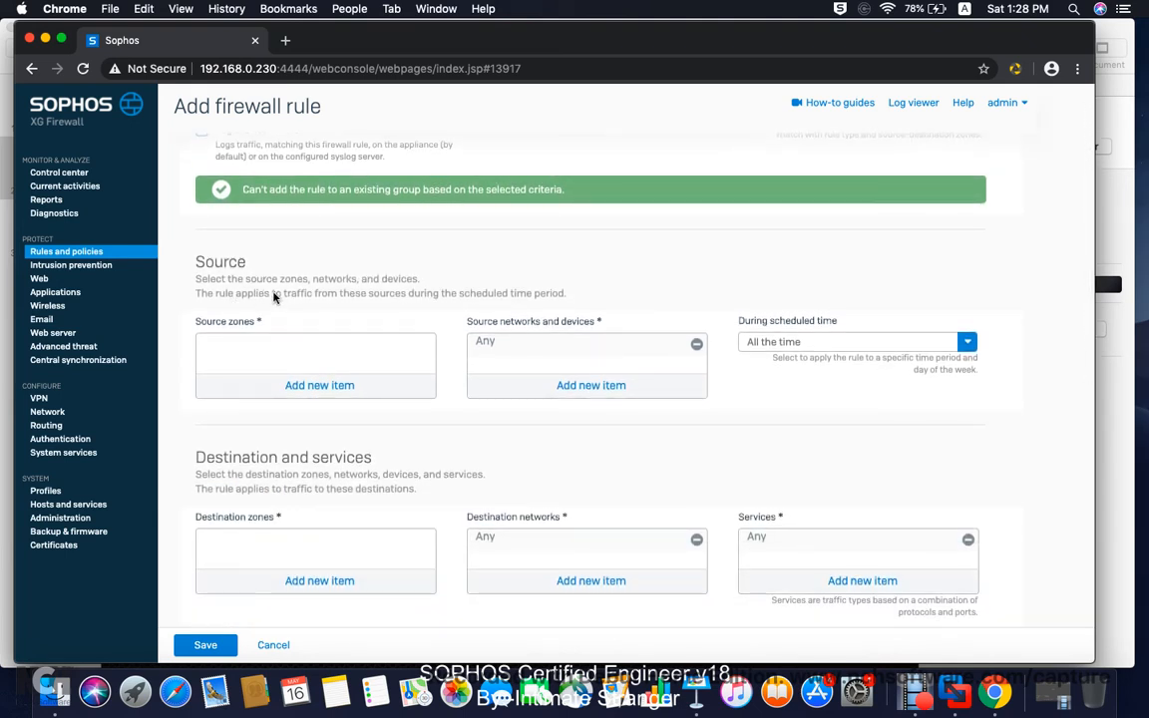
{"action": "scroll", "coordinate": [284, 292], "scroll_direction": "down", "scroll_amount": 1}
{"action": "left_click", "coordinate": [302, 337]}
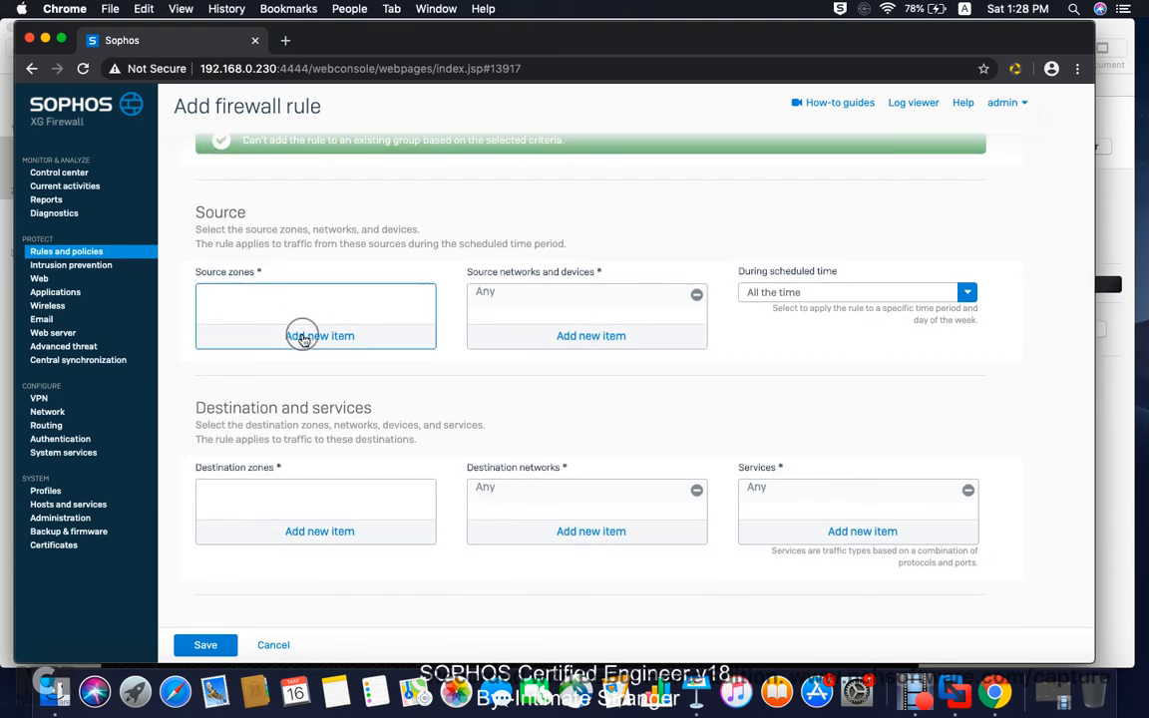
{"action": "left_click", "coordinate": [223, 433]}
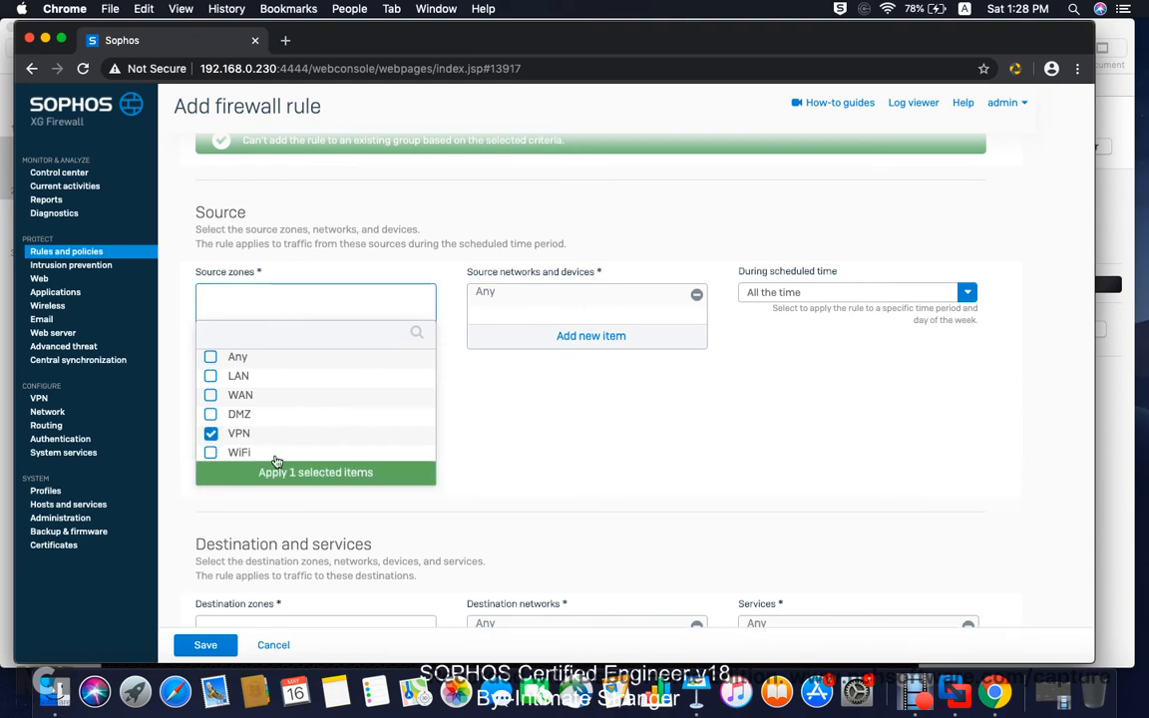
{"action": "left_click", "coordinate": [277, 473]}
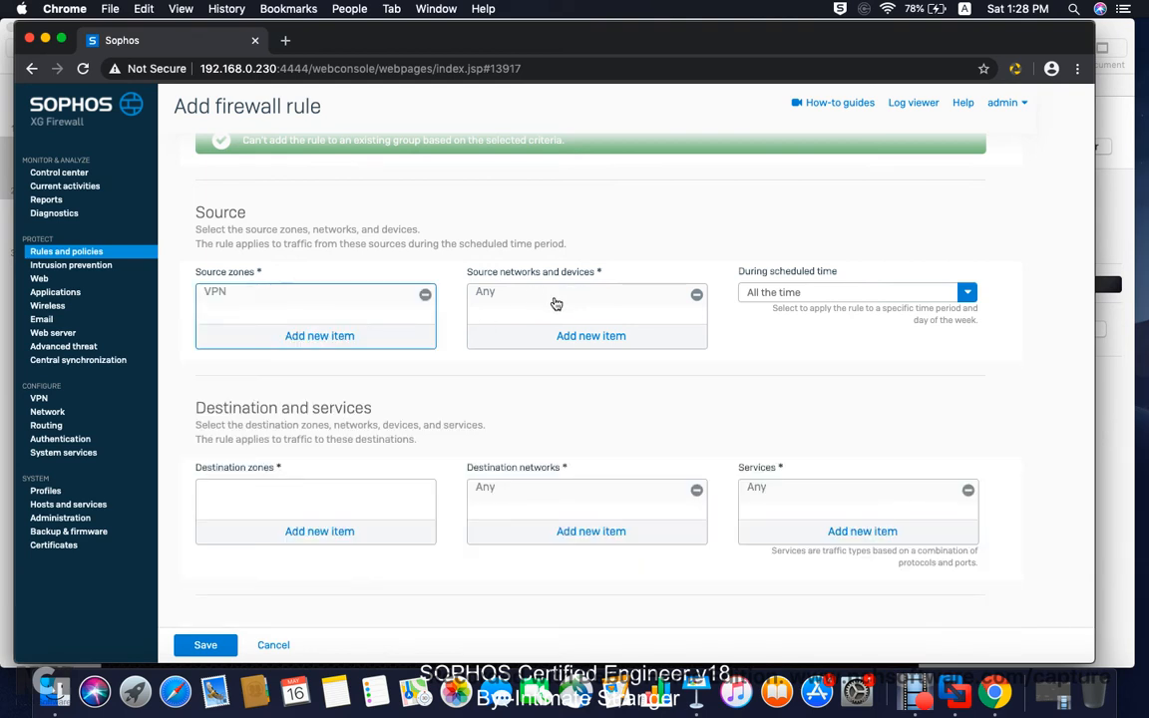
Step: Keep Any as the rule's source networks after briefly trying Local Subnet
{"action": "left_click", "coordinate": [582, 335]}
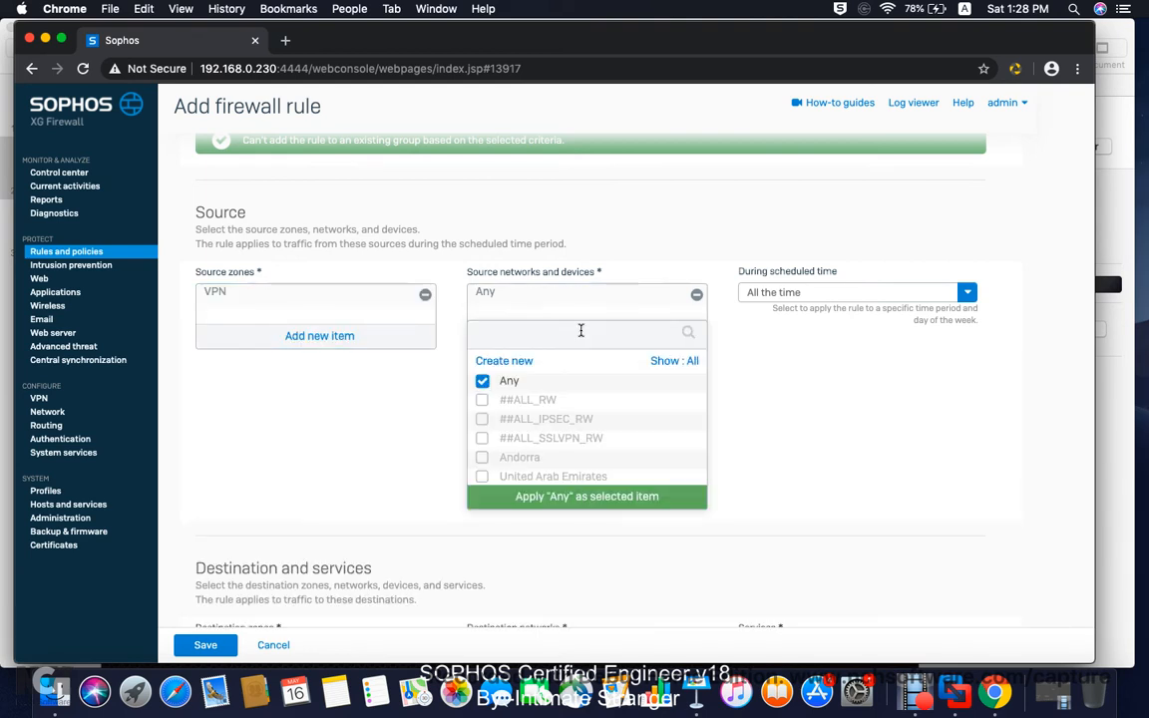
{"action": "left_click", "coordinate": [481, 380]}
{"action": "scroll", "coordinate": [528, 412], "scroll_direction": "down", "scroll_amount": 5}
{"action": "scroll", "coordinate": [530, 412], "scroll_direction": "down", "scroll_amount": 15}
{"action": "scroll", "coordinate": [529, 412], "scroll_direction": "down", "scroll_amount": 15}
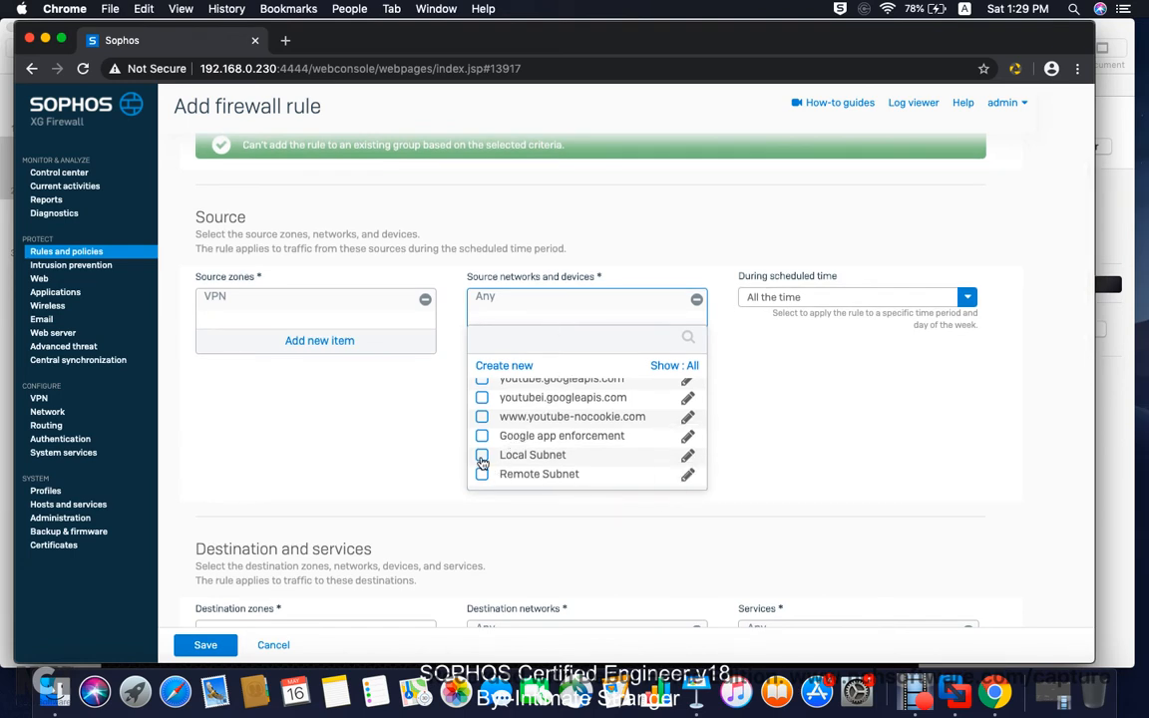
{"action": "left_click", "coordinate": [482, 456]}
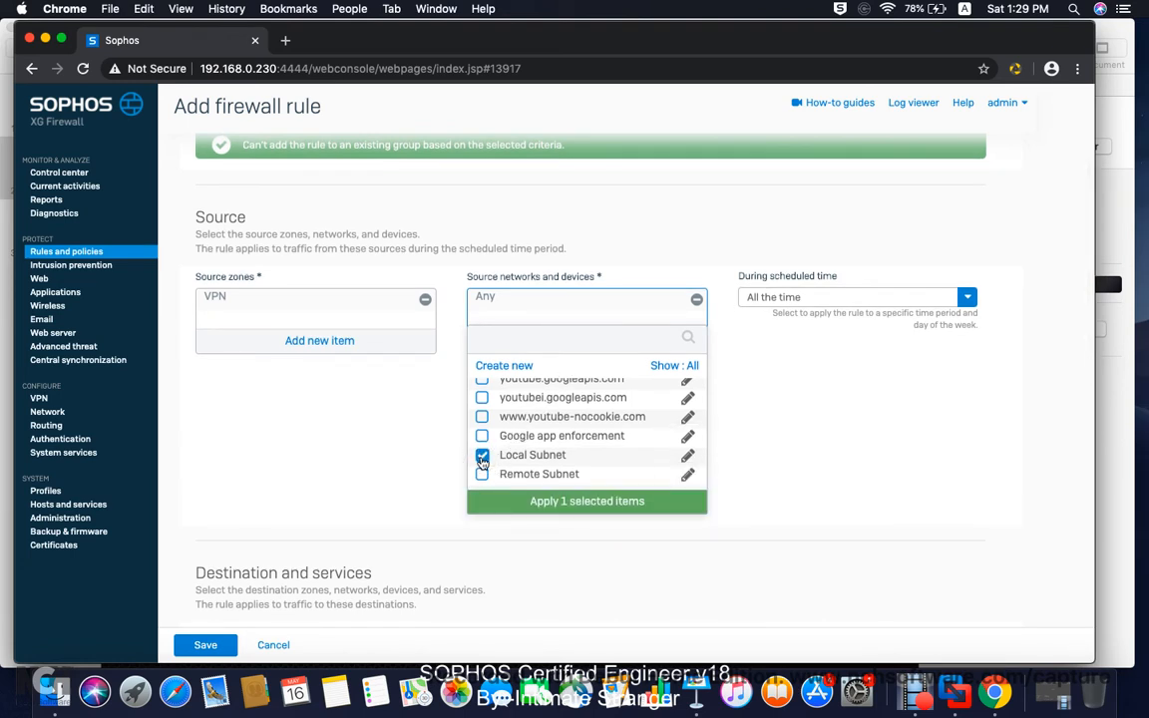
{"action": "left_click", "coordinate": [482, 457]}
{"action": "scroll", "coordinate": [519, 439], "scroll_direction": "down", "scroll_amount": 10}
{"action": "scroll", "coordinate": [535, 449], "scroll_direction": "up", "scroll_amount": 15}
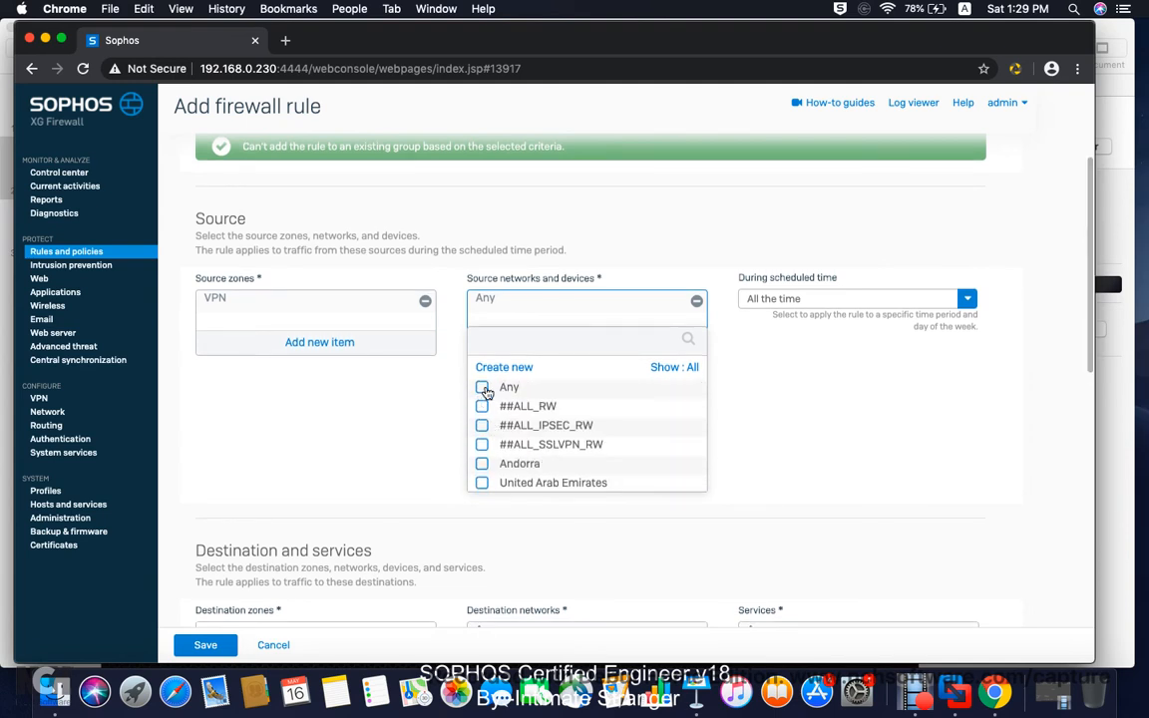
{"action": "left_click", "coordinate": [483, 388]}
{"action": "left_click", "coordinate": [566, 503]}
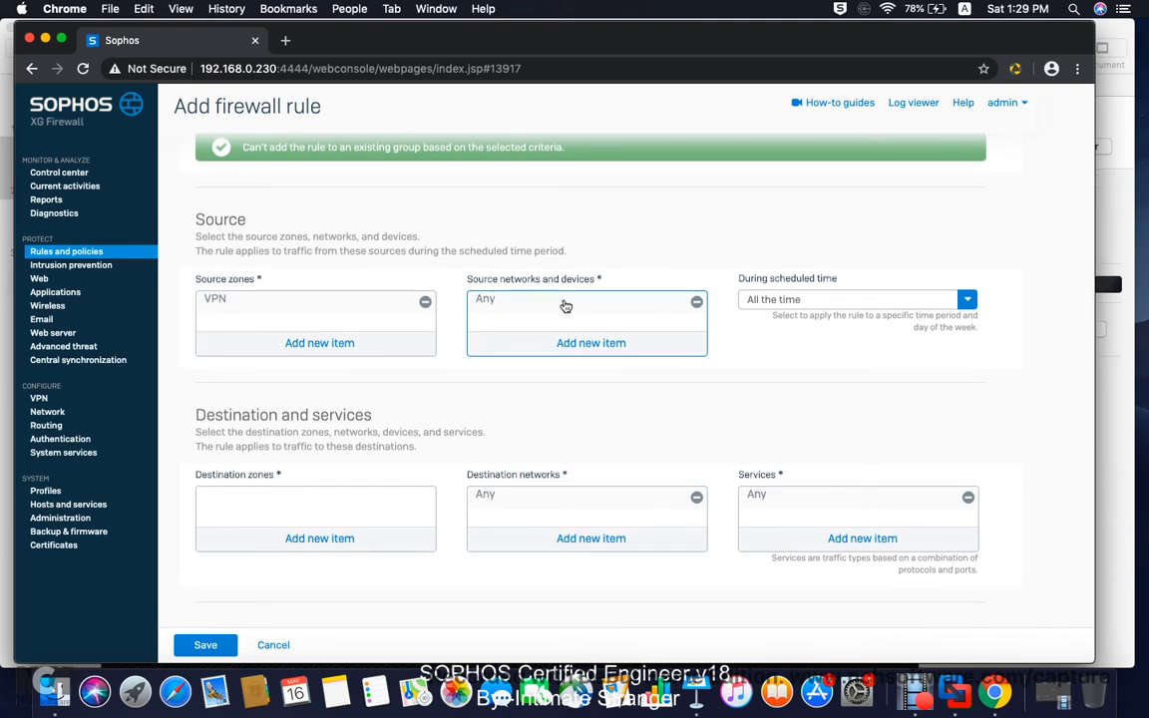
Step: Set the rule's destination zone to LAN
{"action": "scroll", "coordinate": [495, 403], "scroll_direction": "down", "scroll_amount": 3}
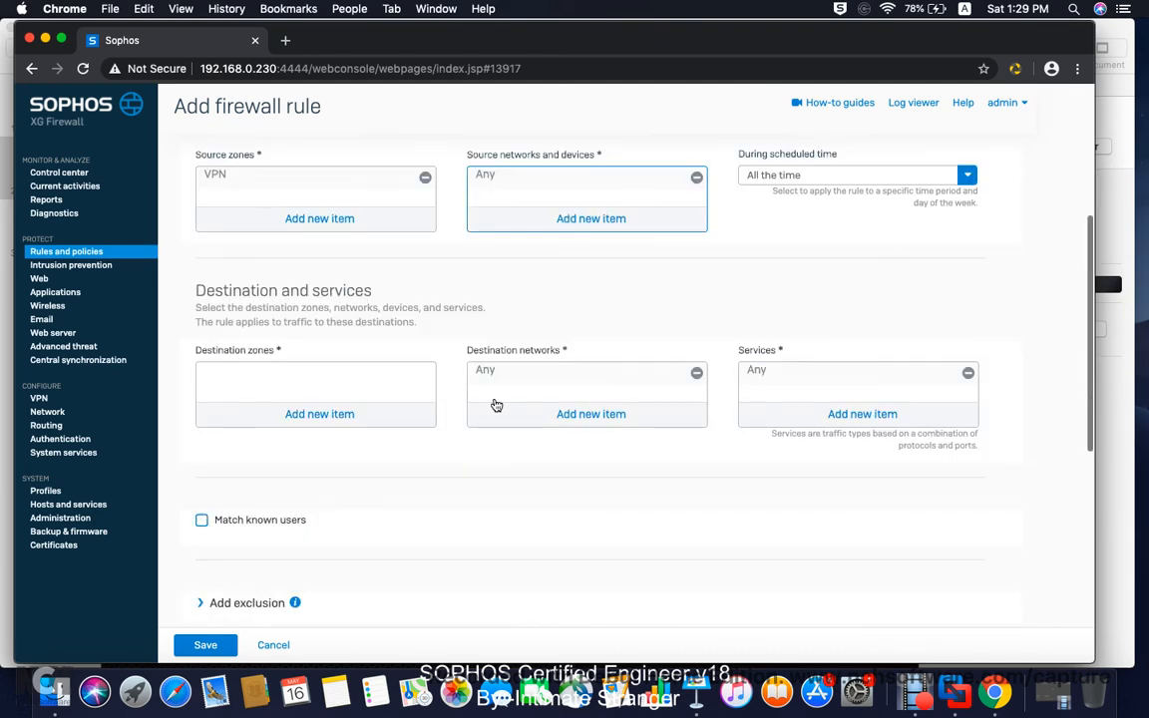
{"action": "left_click", "coordinate": [304, 416]}
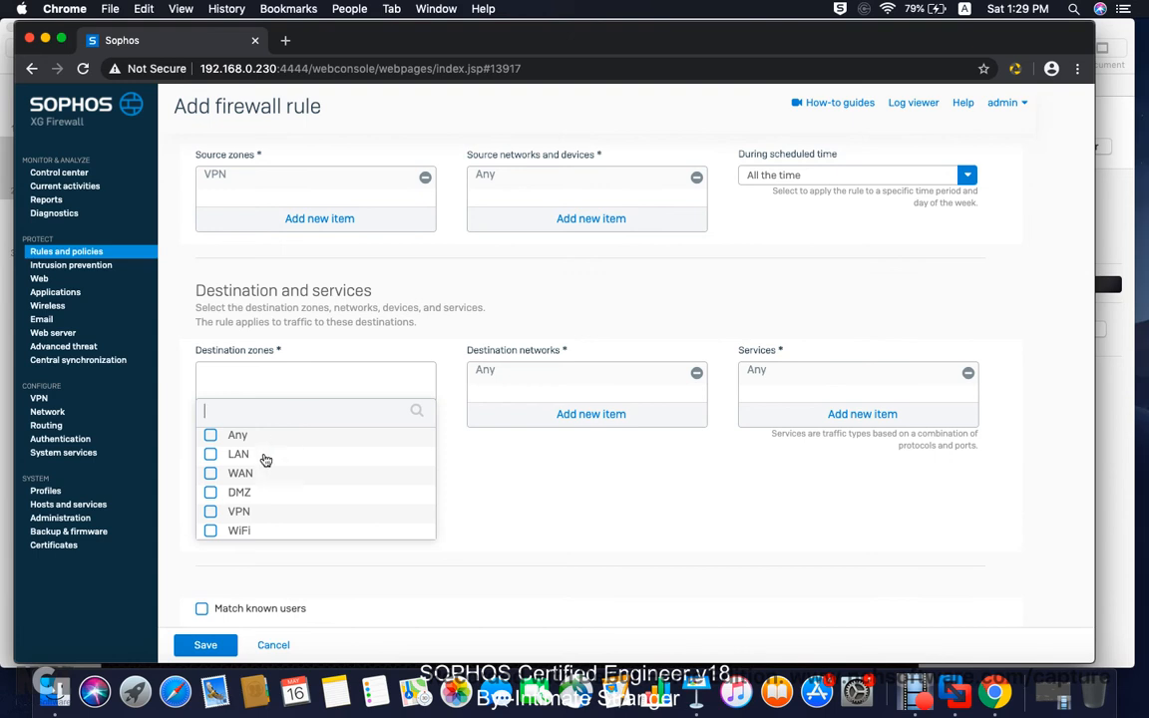
{"action": "left_click", "coordinate": [210, 454]}
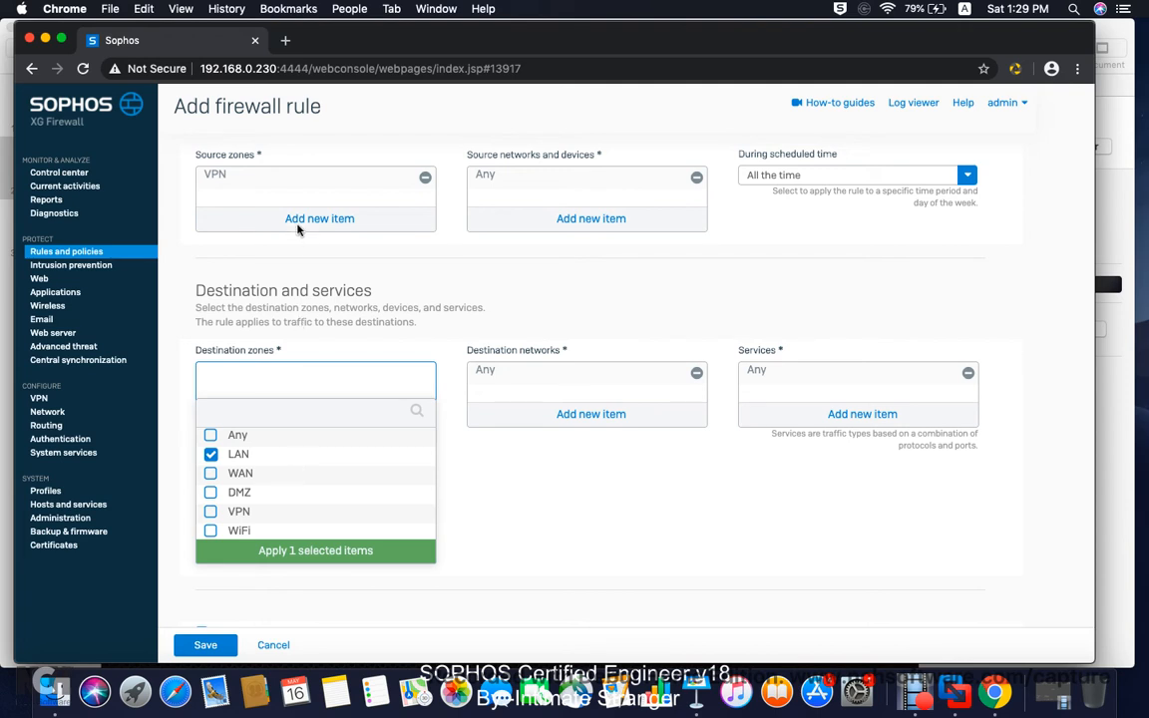
{"action": "scroll", "coordinate": [287, 191], "scroll_direction": "up", "scroll_amount": 1}
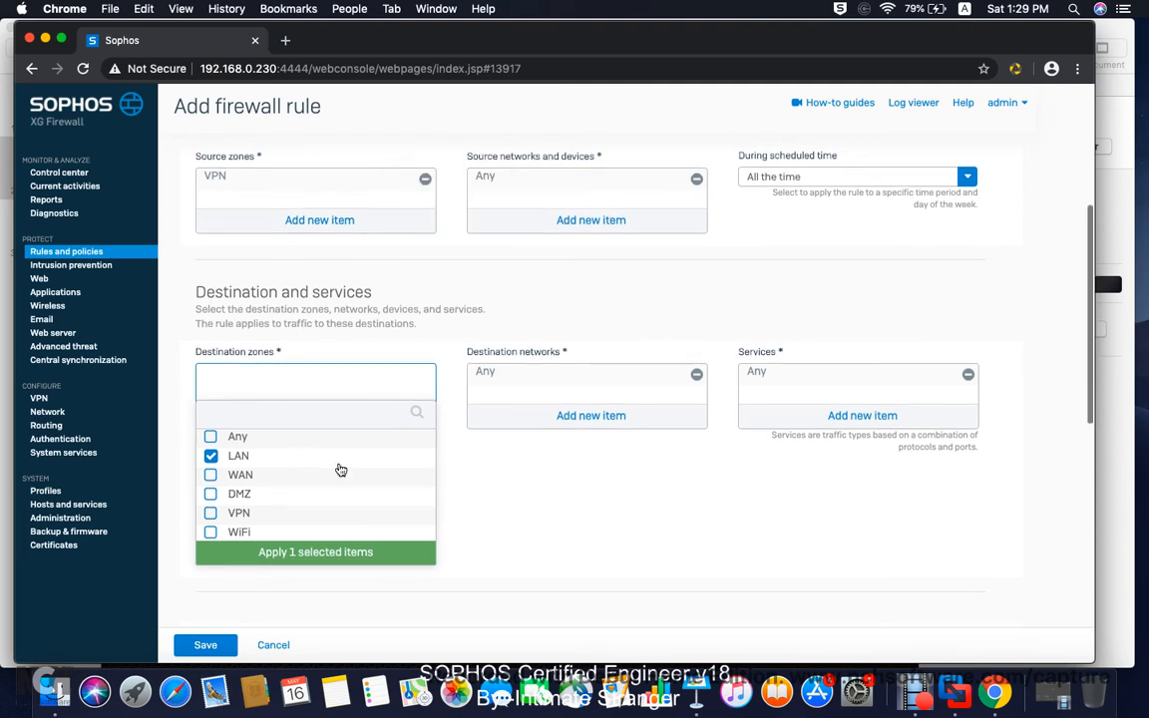
{"action": "mouse_move", "coordinate": [274, 456]}
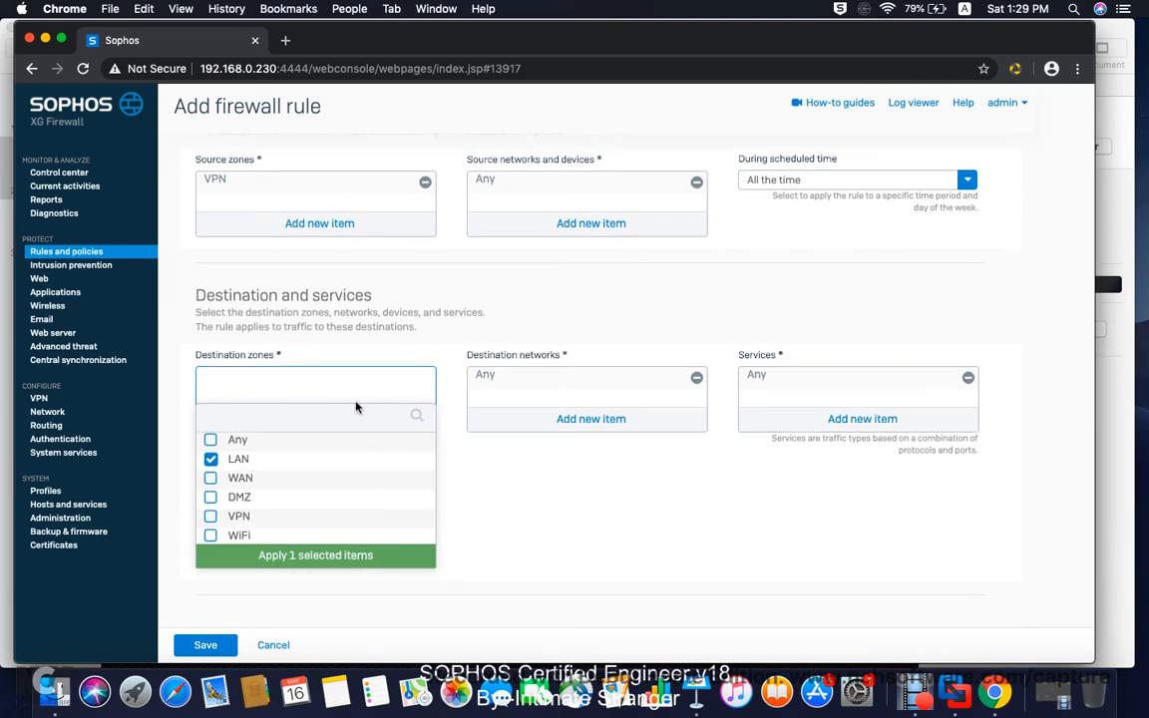
{"action": "left_click", "coordinate": [304, 554]}
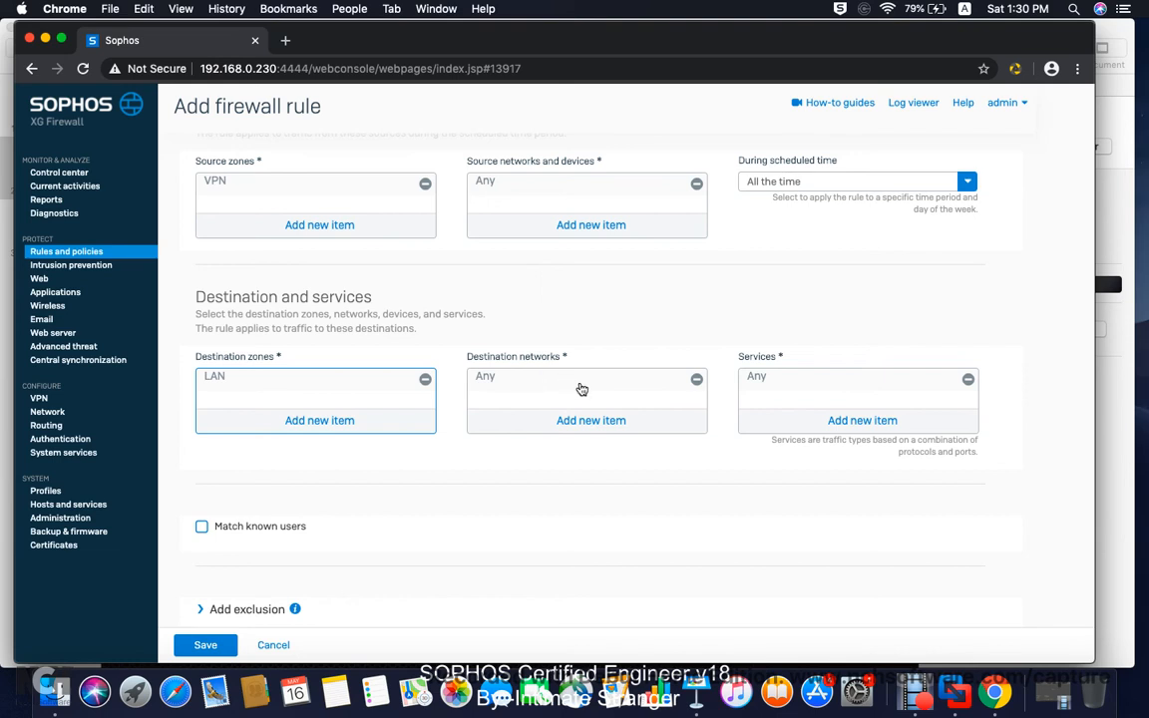
Step: Leave the rule's destination networks set to Any
{"action": "left_click", "coordinate": [582, 420]}
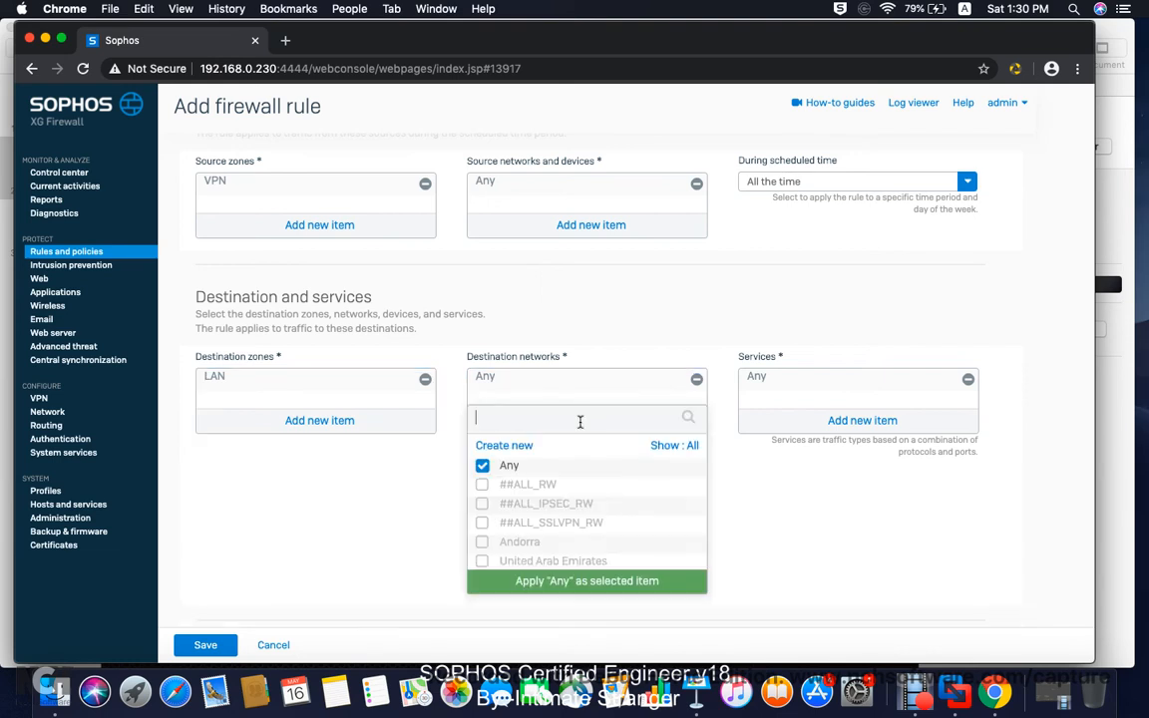
{"action": "left_click", "coordinate": [482, 466]}
{"action": "scroll", "coordinate": [550, 513], "scroll_direction": "down", "scroll_amount": 10}
{"action": "scroll", "coordinate": [550, 513], "scroll_direction": "down", "scroll_amount": 20}
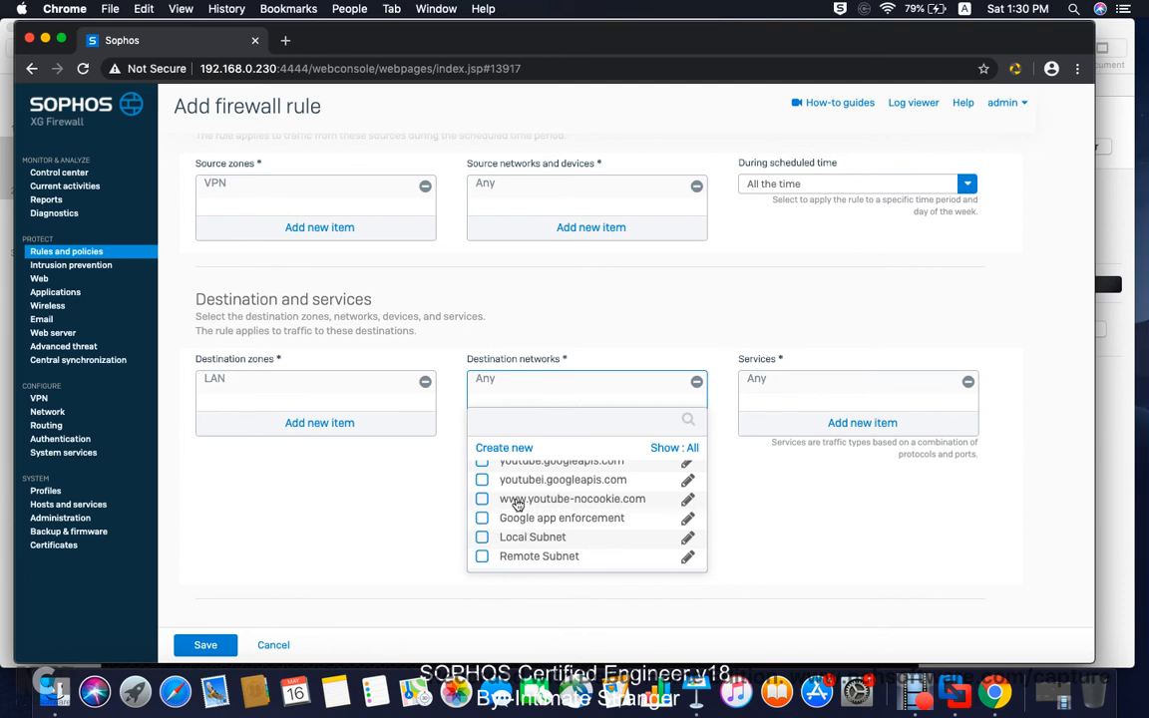
{"action": "scroll", "coordinate": [551, 497], "scroll_direction": "up", "scroll_amount": 10}
{"action": "scroll", "coordinate": [550, 497], "scroll_direction": "up", "scroll_amount": 15}
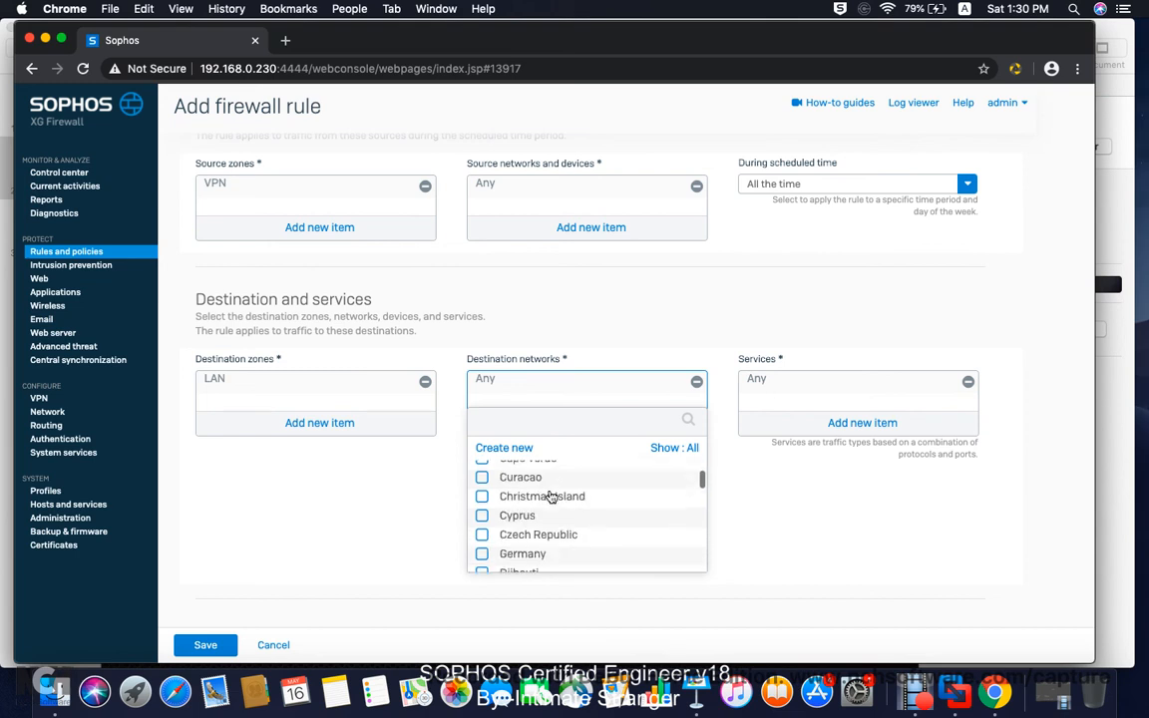
{"action": "left_click", "coordinate": [483, 468]}
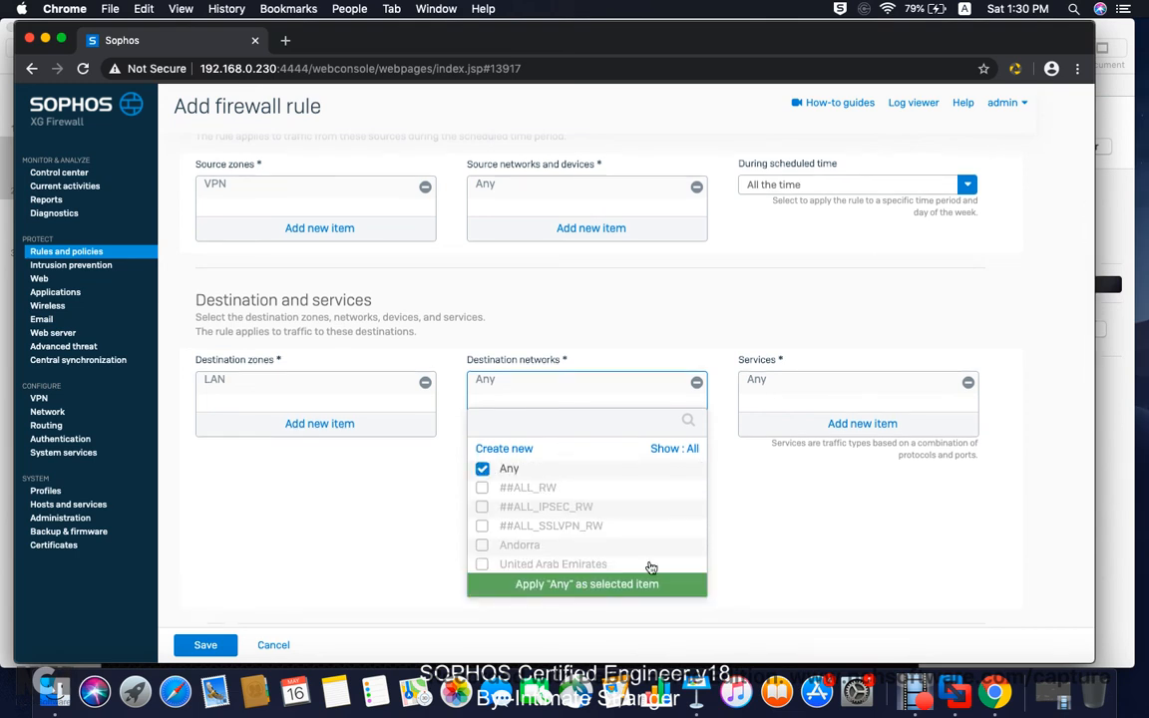
{"action": "left_click", "coordinate": [605, 584]}
{"action": "scroll", "coordinate": [643, 514], "scroll_direction": "down", "scroll_amount": 3}
Step: Restrict the rule to known users in Remote SSL VPN Group instead of Any
{"action": "scroll", "coordinate": [643, 513], "scroll_direction": "down", "scroll_amount": 2}
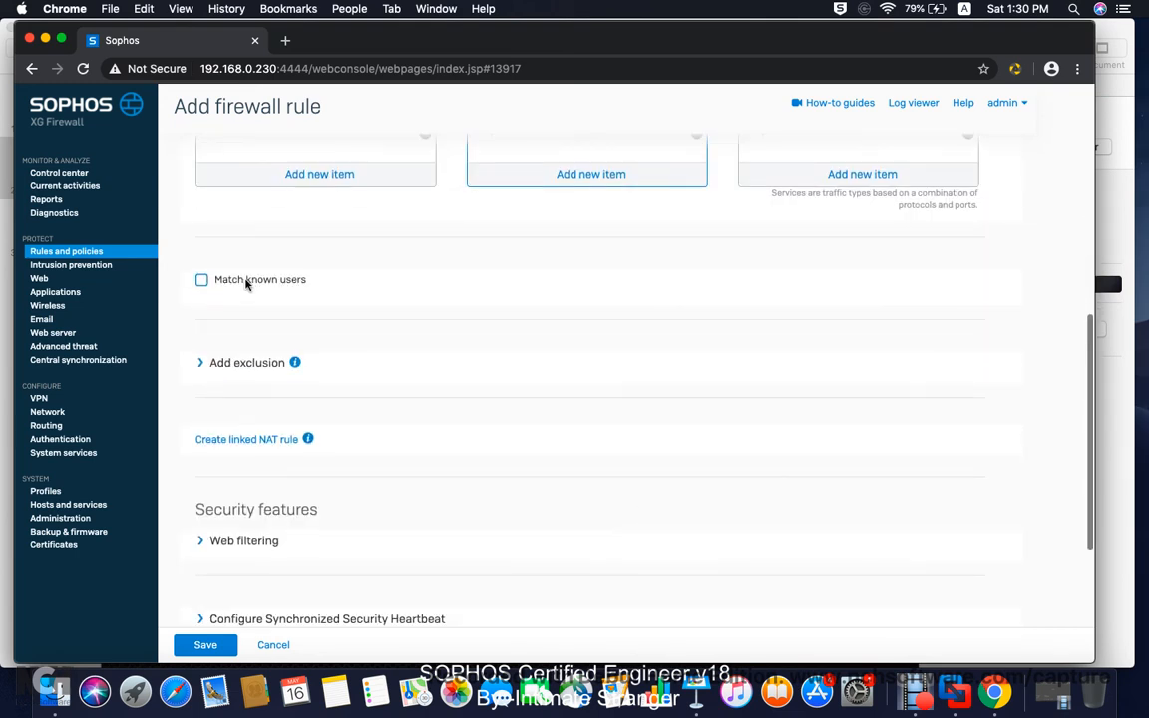
{"action": "left_click", "coordinate": [202, 280]}
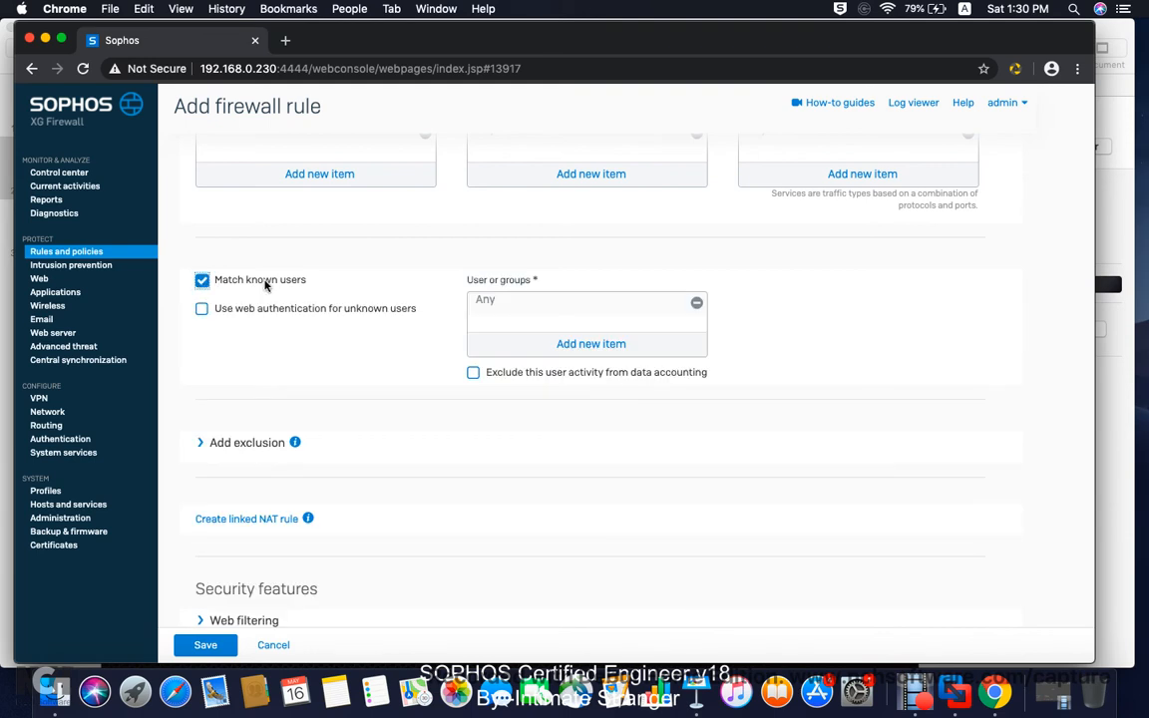
{"action": "left_click", "coordinate": [598, 345]}
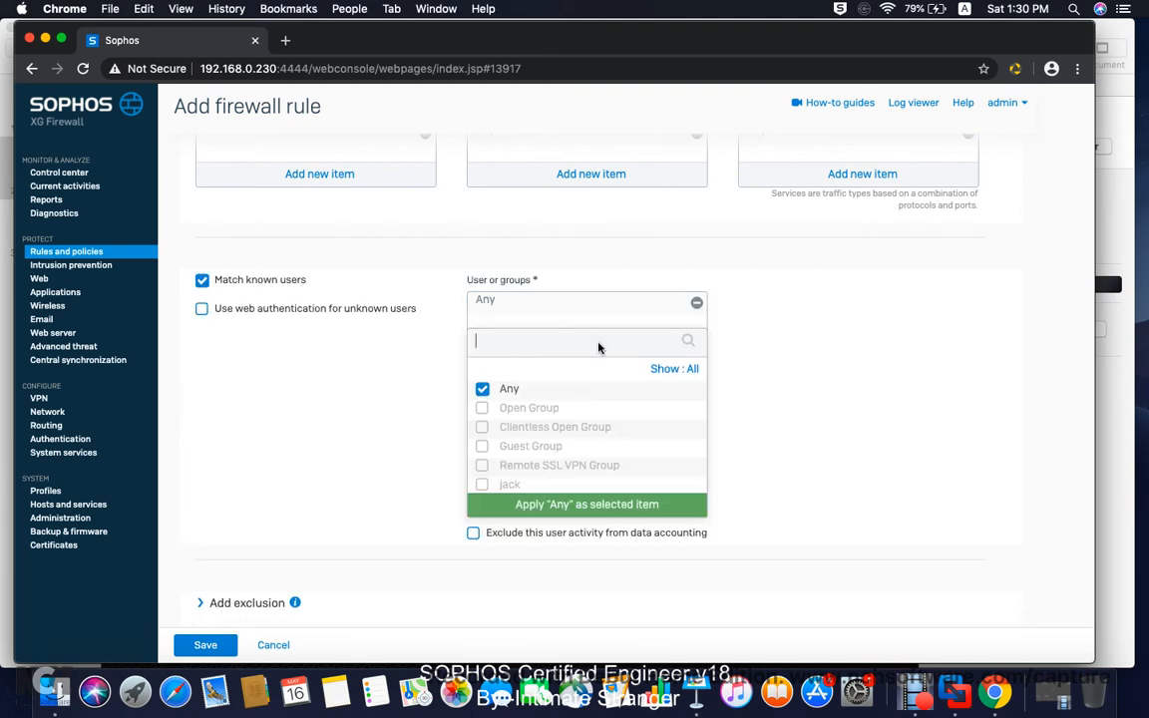
{"action": "left_click", "coordinate": [482, 387]}
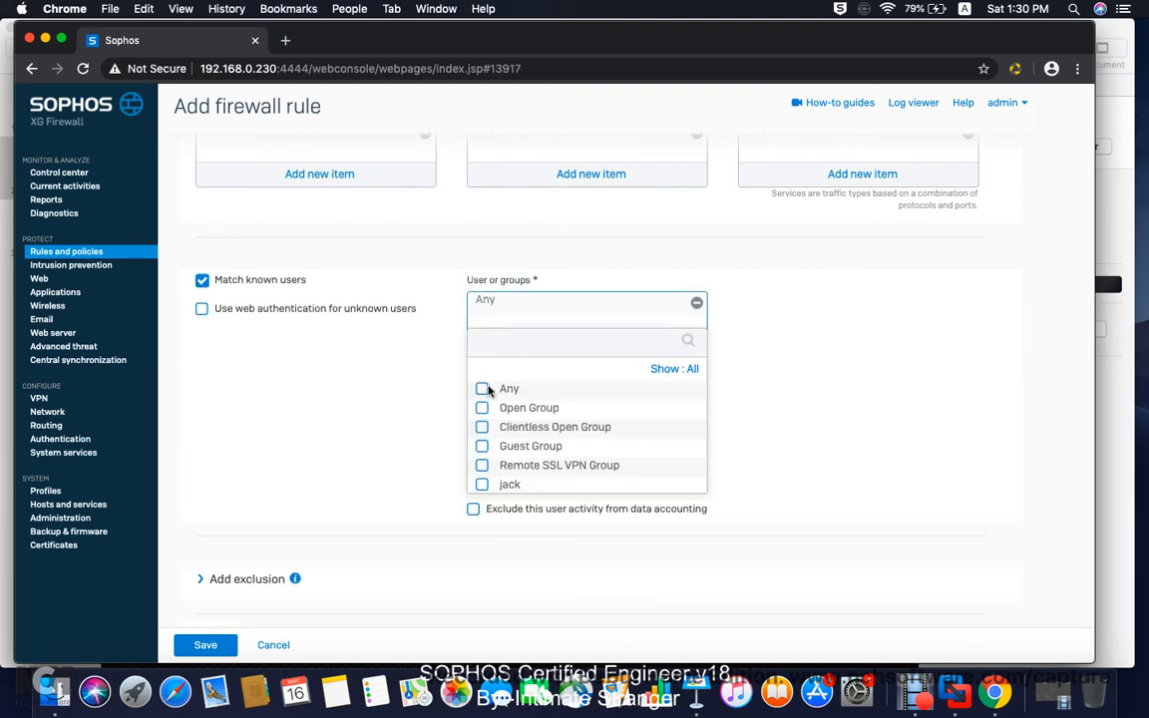
{"action": "left_click", "coordinate": [499, 464]}
{"action": "left_click", "coordinate": [546, 502]}
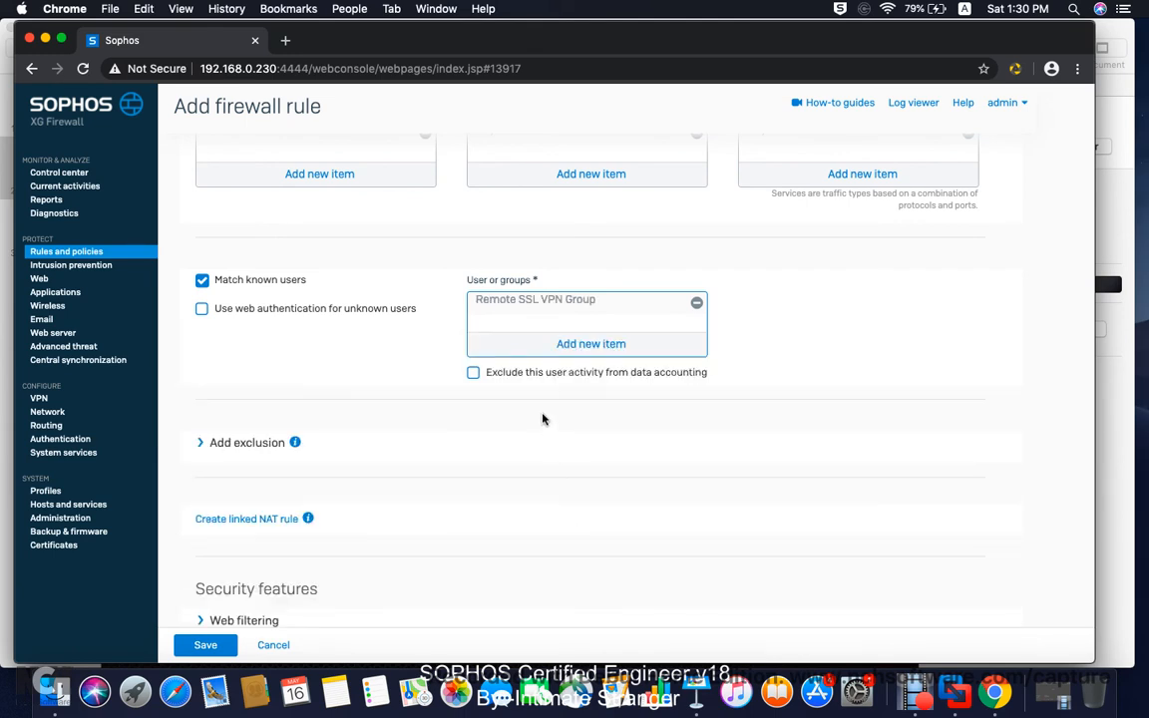
Step: Review the Remote SSL VPN 1 rule form and save it
{"action": "scroll", "coordinate": [558, 429], "scroll_direction": "down", "scroll_amount": 5}
{"action": "scroll", "coordinate": [569, 430], "scroll_direction": "up", "scroll_amount": 10}
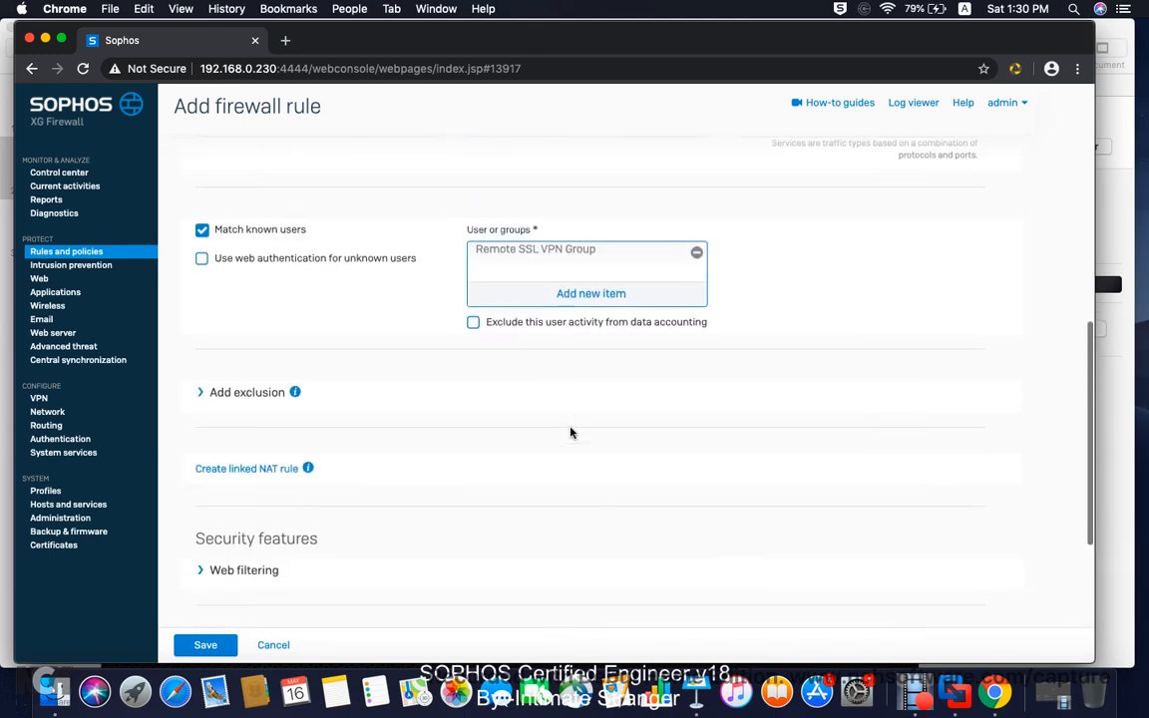
{"action": "scroll", "coordinate": [569, 430], "scroll_direction": "up", "scroll_amount": 2}
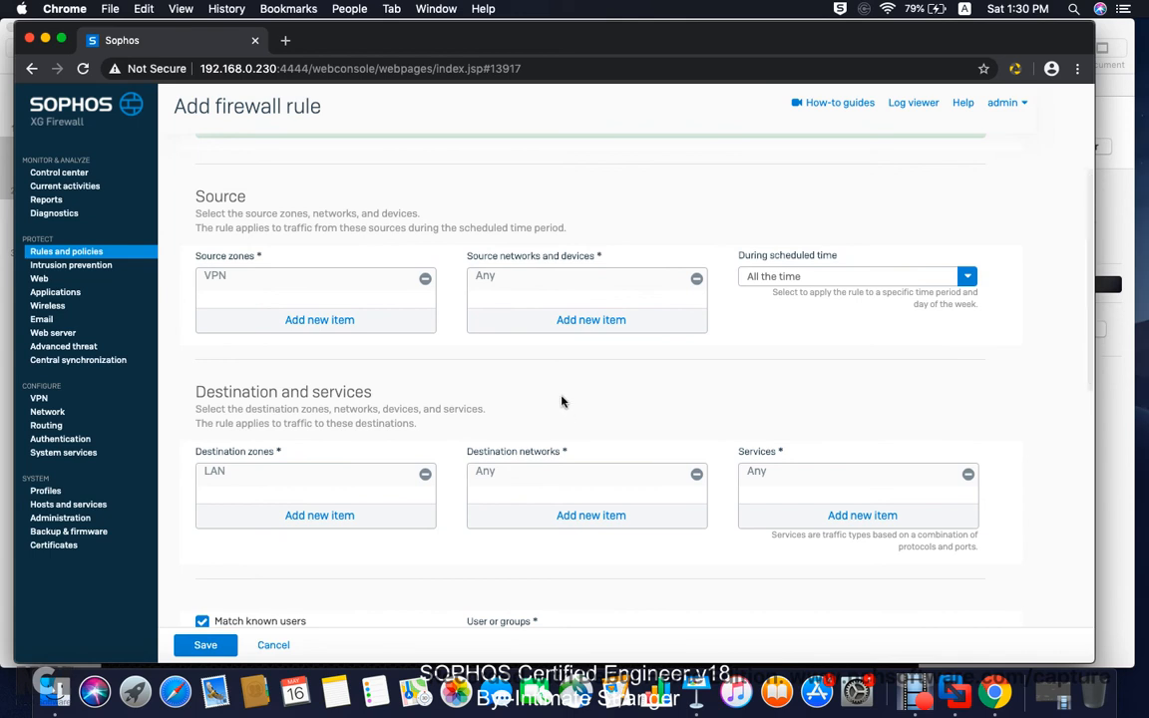
{"action": "scroll", "coordinate": [562, 399], "scroll_direction": "down", "scroll_amount": 4}
{"action": "scroll", "coordinate": [561, 399], "scroll_direction": "down", "scroll_amount": 2}
{"action": "scroll", "coordinate": [561, 399], "scroll_direction": "down", "scroll_amount": 2}
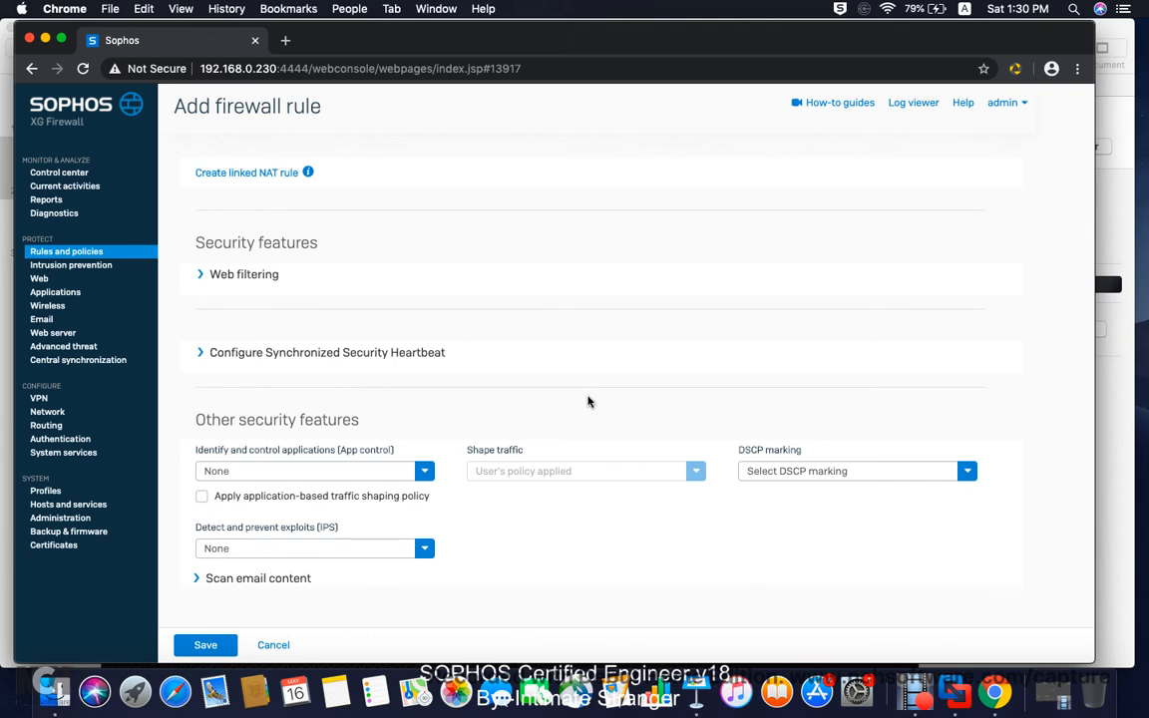
{"action": "scroll", "coordinate": [585, 395], "scroll_direction": "up", "scroll_amount": 15}
{"action": "scroll", "coordinate": [583, 392], "scroll_direction": "down", "scroll_amount": 10}
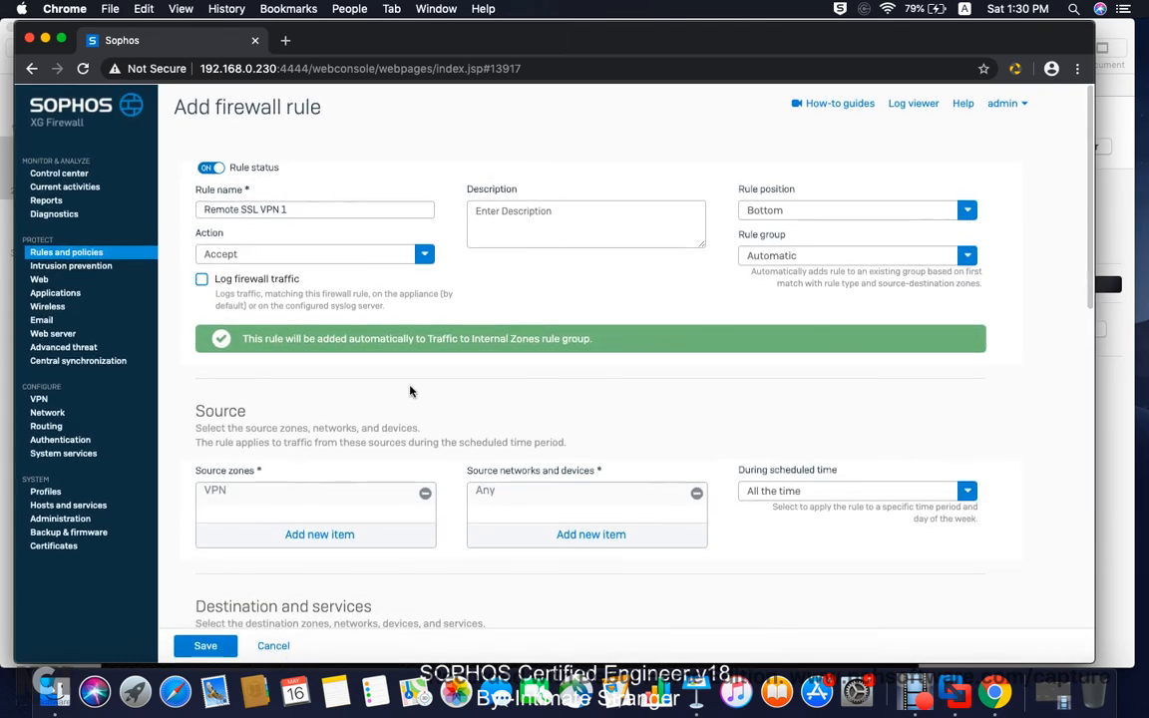
{"action": "left_click", "coordinate": [217, 645]}
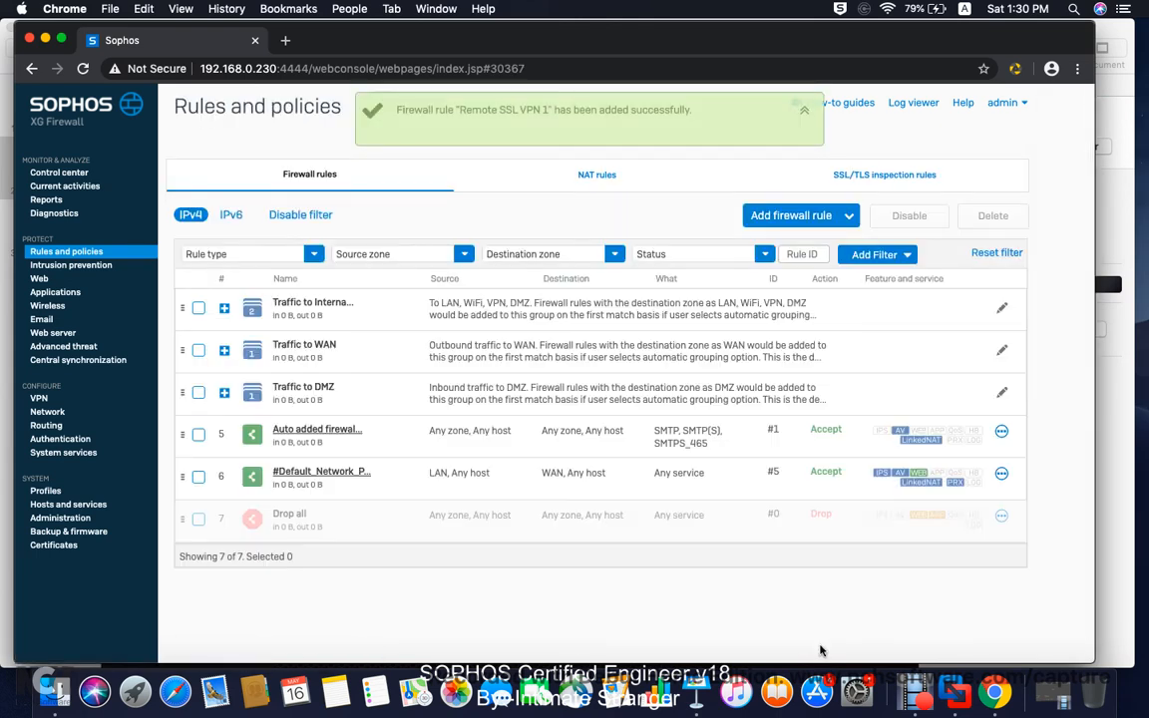
Step: Check the Keynote steps slide, then return to the firewall's Rules and policies list
{"action": "left_click", "coordinate": [697, 690]}
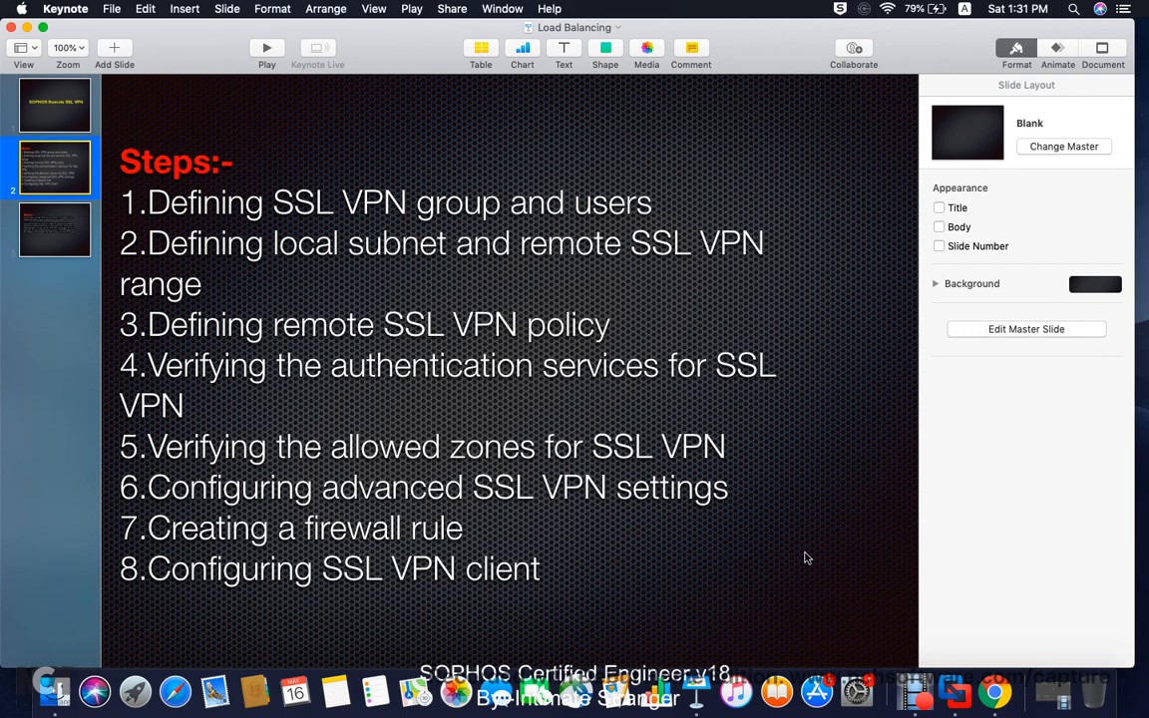
{"action": "left_click", "coordinate": [994, 690]}
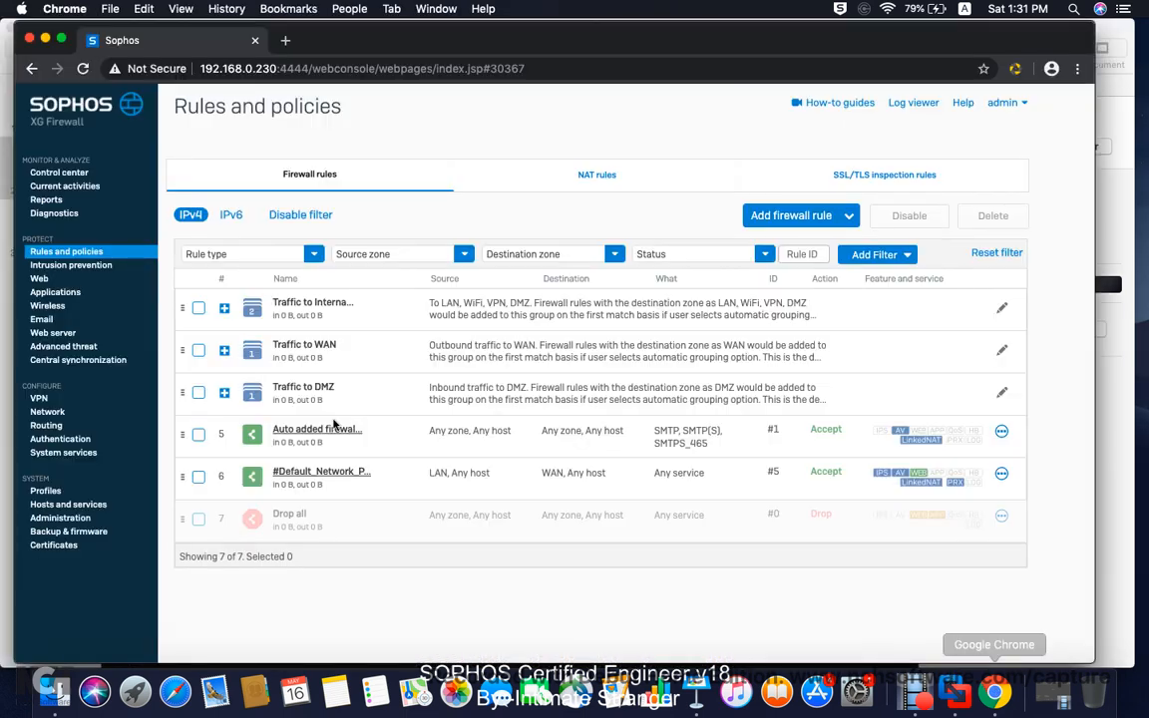
Step: Apply SSL VPN global settings: TCP 8443, ApplianceCertificate, leases 10.81.234.5–10.81.234.55
{"action": "left_click", "coordinate": [40, 399]}
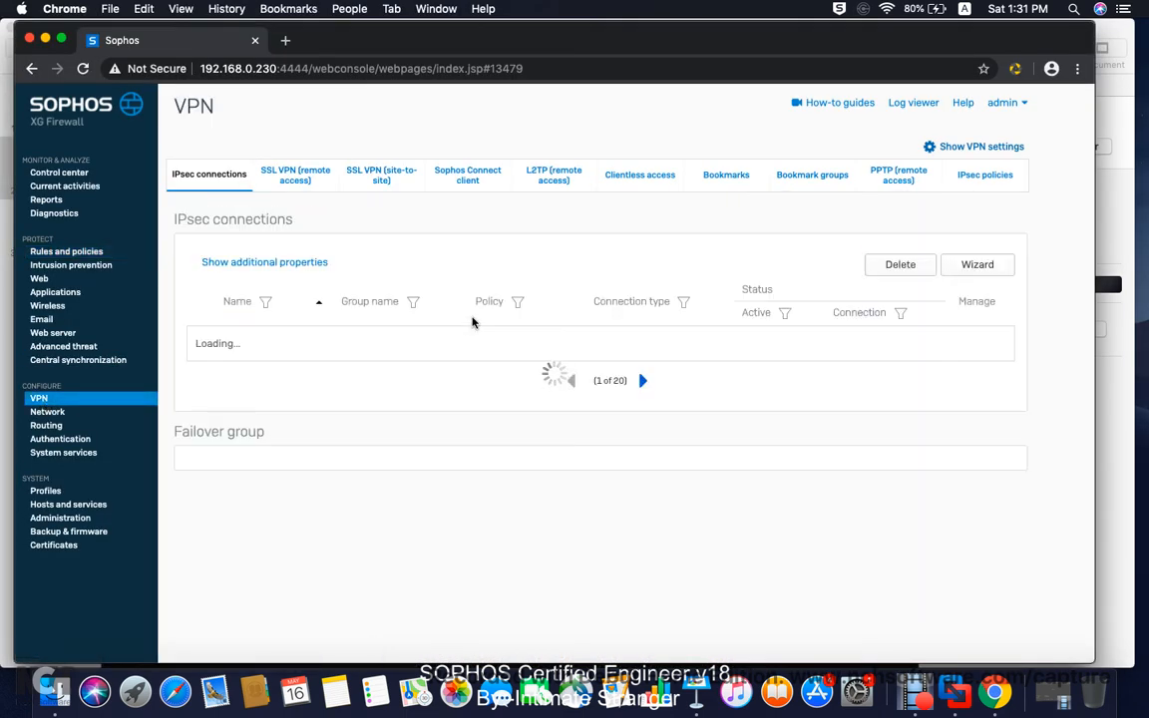
{"action": "left_click", "coordinate": [979, 148]}
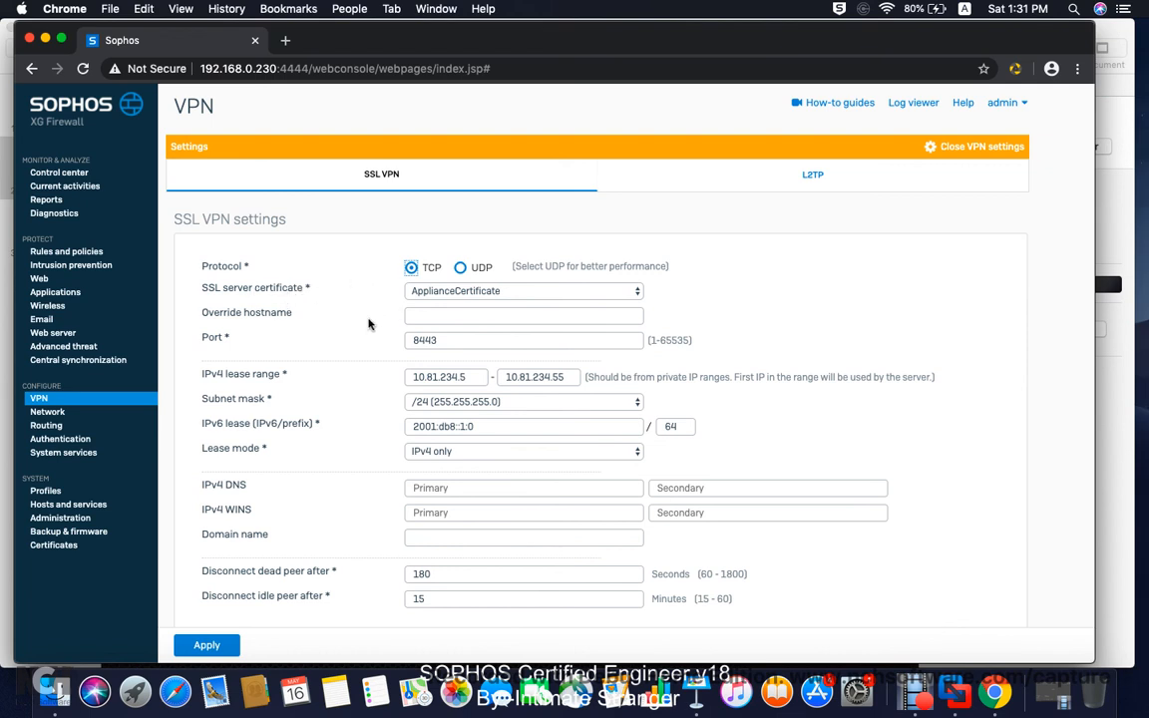
{"action": "left_click", "coordinate": [470, 290]}
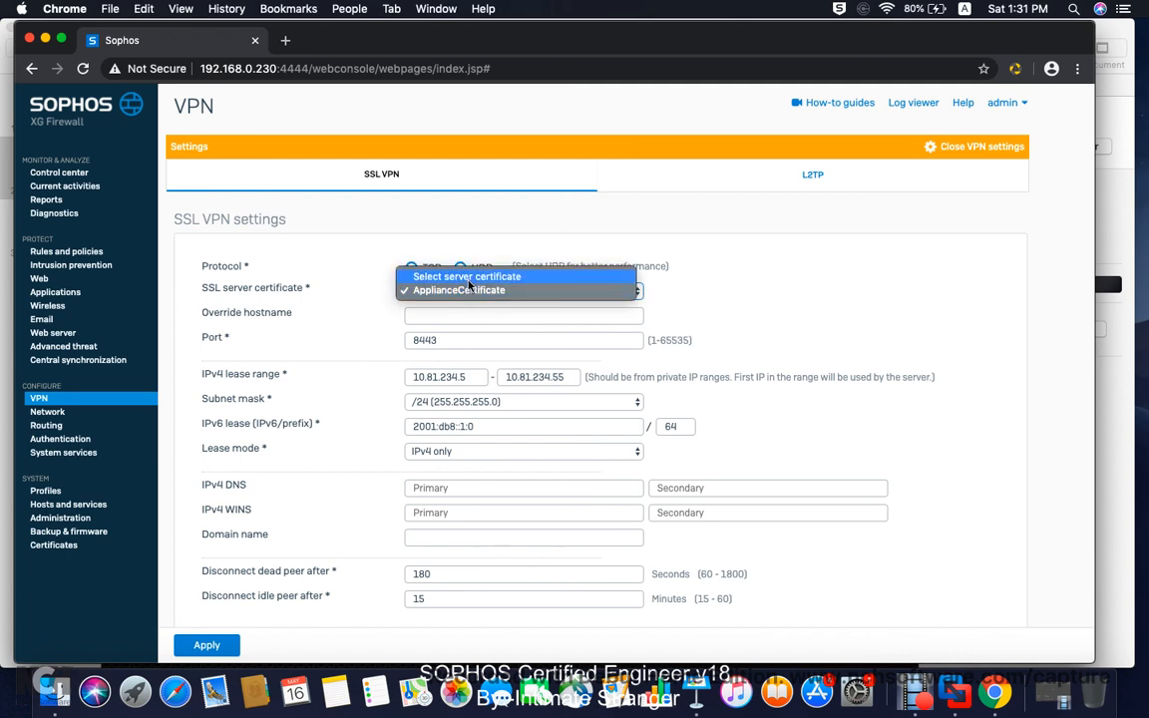
{"action": "left_click", "coordinate": [710, 279]}
{"action": "scroll", "coordinate": [473, 339], "scroll_direction": "down", "scroll_amount": 2}
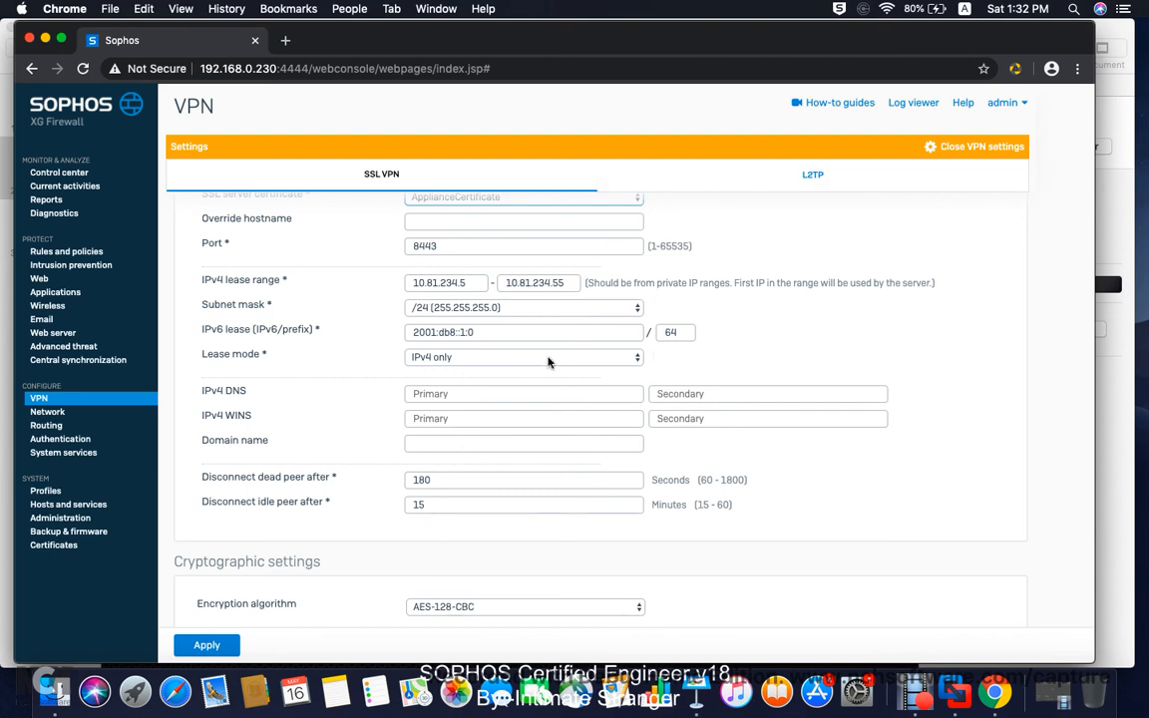
{"action": "scroll", "coordinate": [594, 302], "scroll_direction": "up", "scroll_amount": 2}
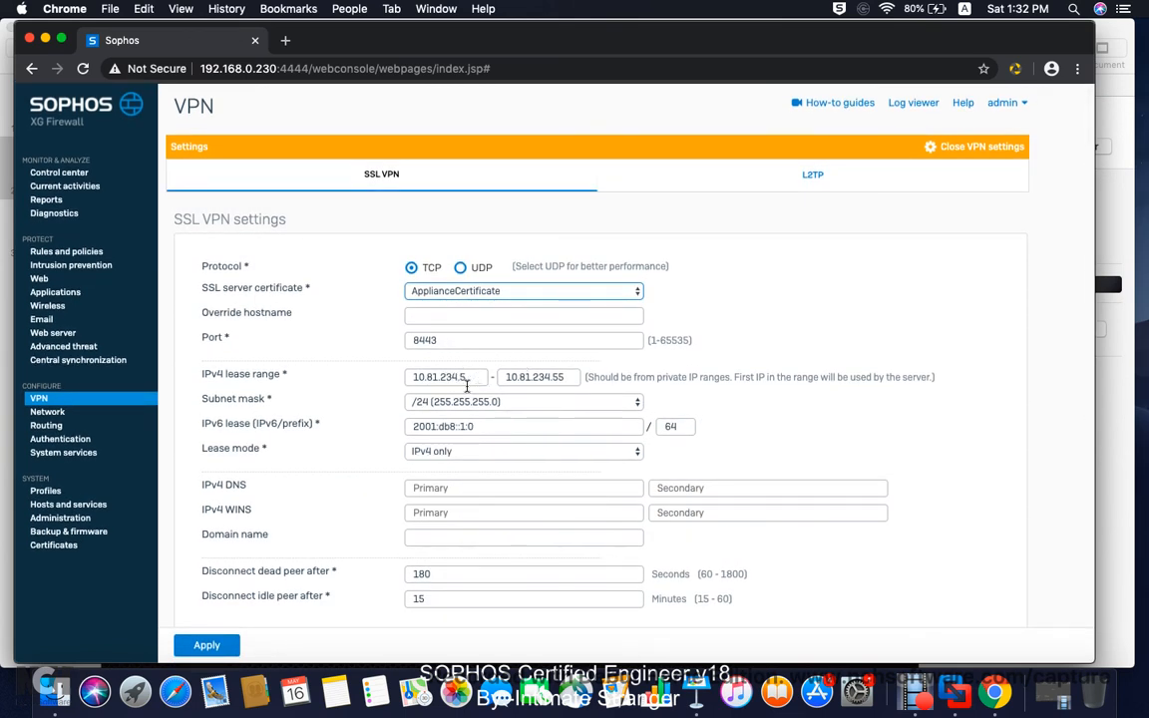
{"action": "left_click", "coordinate": [220, 649]}
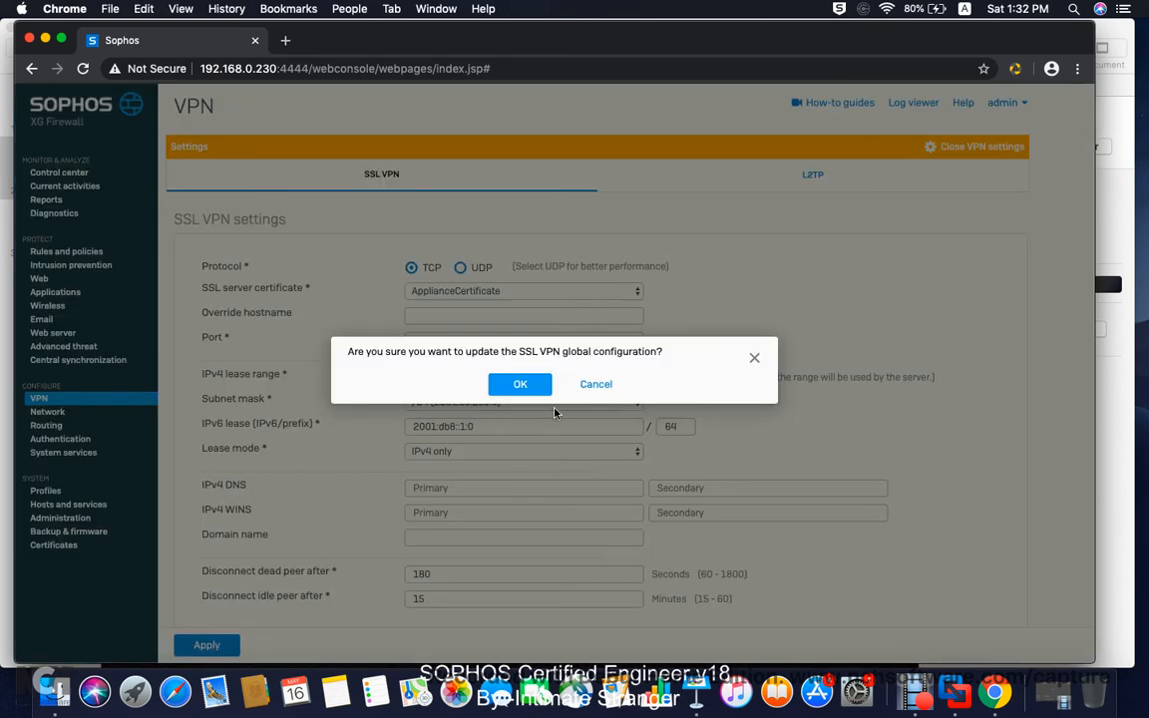
{"action": "left_click", "coordinate": [527, 391]}
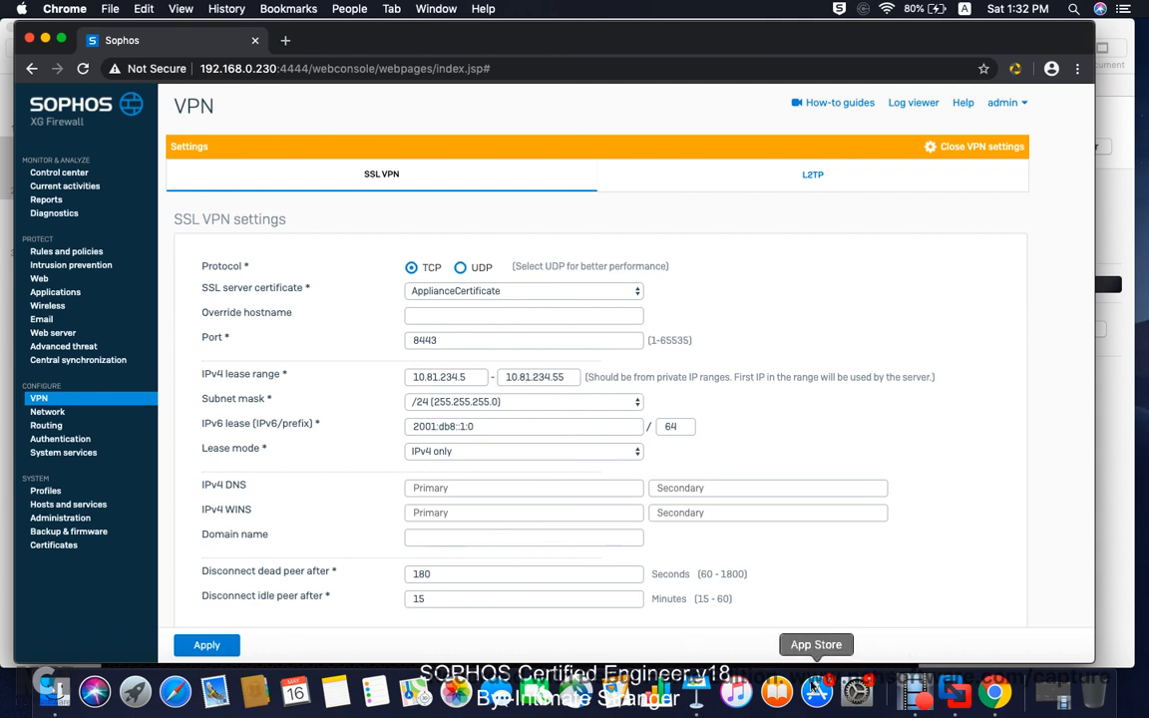
Step: Bring the Keynote slide listing the eight SSL VPN setup steps to the front
{"action": "left_click", "coordinate": [696, 691]}
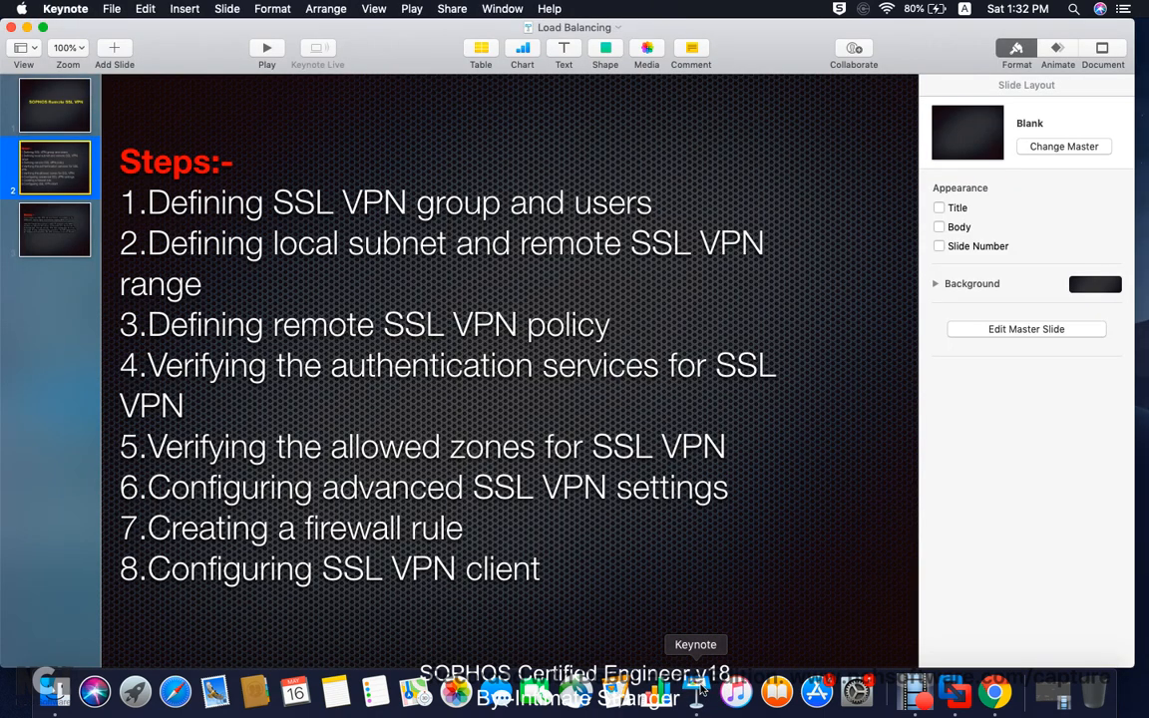